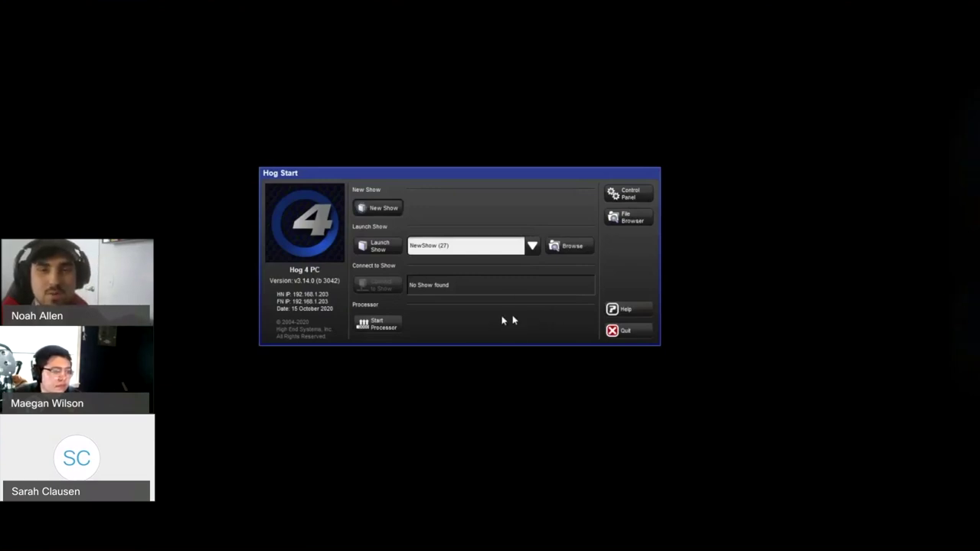
Inspect the startup and console options in the Control Panel, and leave it without changing any settings.
{"action": "left_click", "coordinate": [633, 194]}
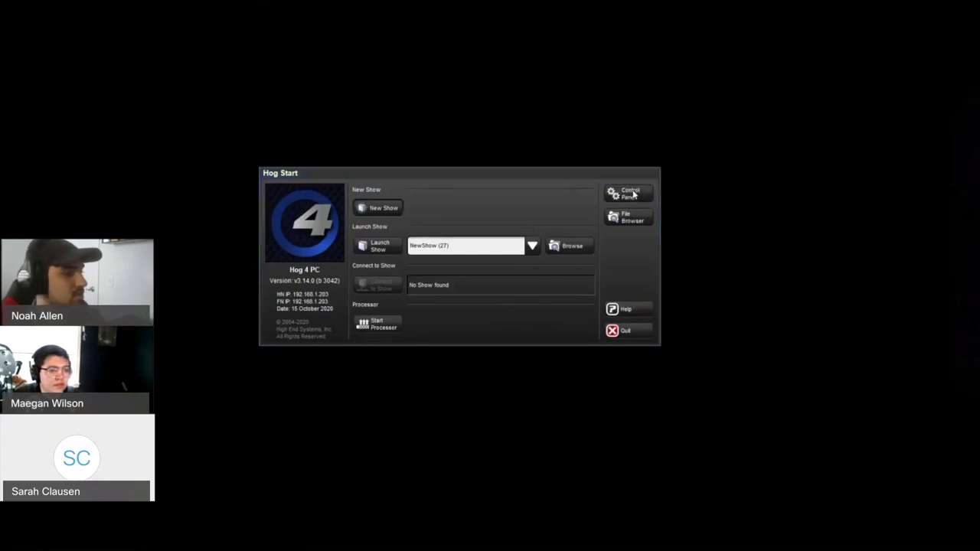
{"action": "left_click_drag", "start_coordinate": [454, 137], "coordinate": [406, 139]}
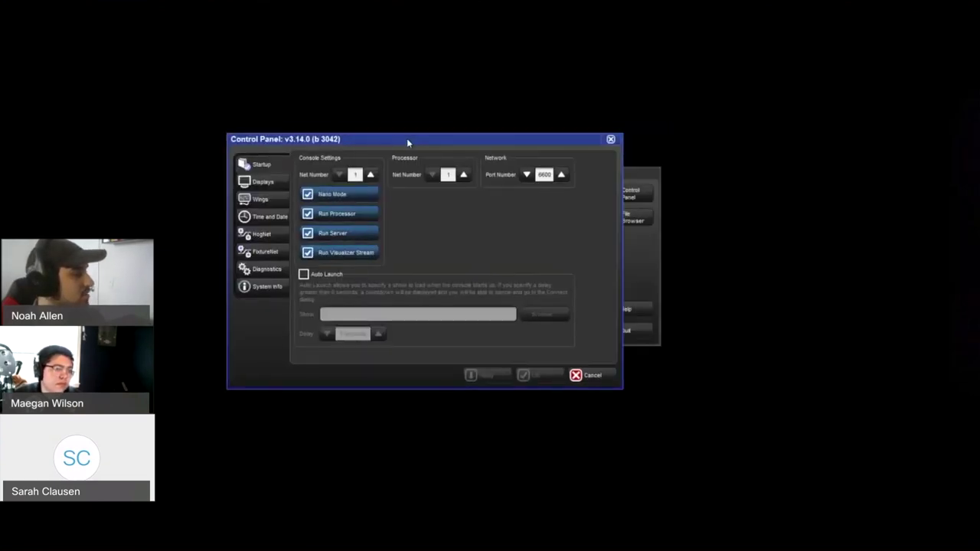
{"action": "left_click_drag", "start_coordinate": [306, 137], "coordinate": [341, 144]}
{"action": "left_click", "coordinate": [301, 186]}
{"action": "left_click", "coordinate": [304, 178]}
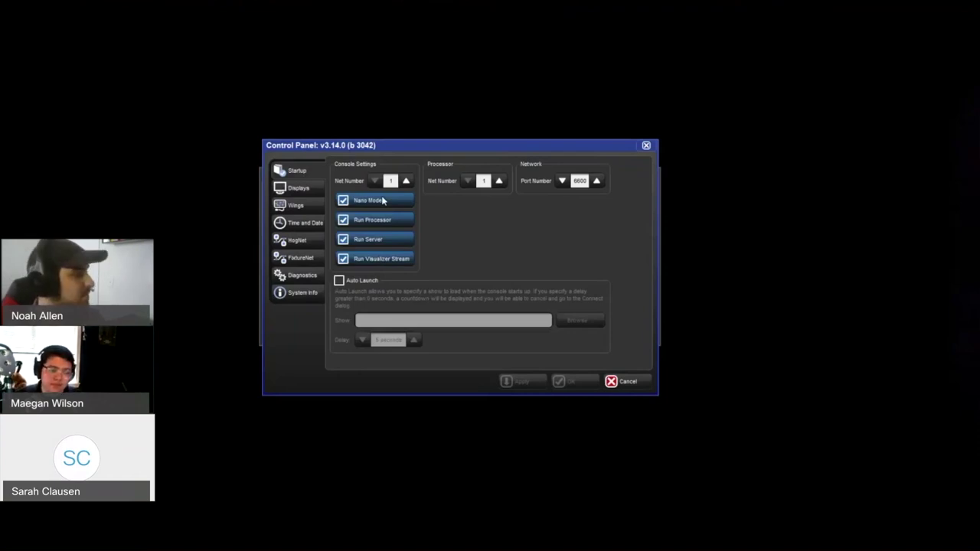
{"action": "left_click", "coordinate": [621, 382]}
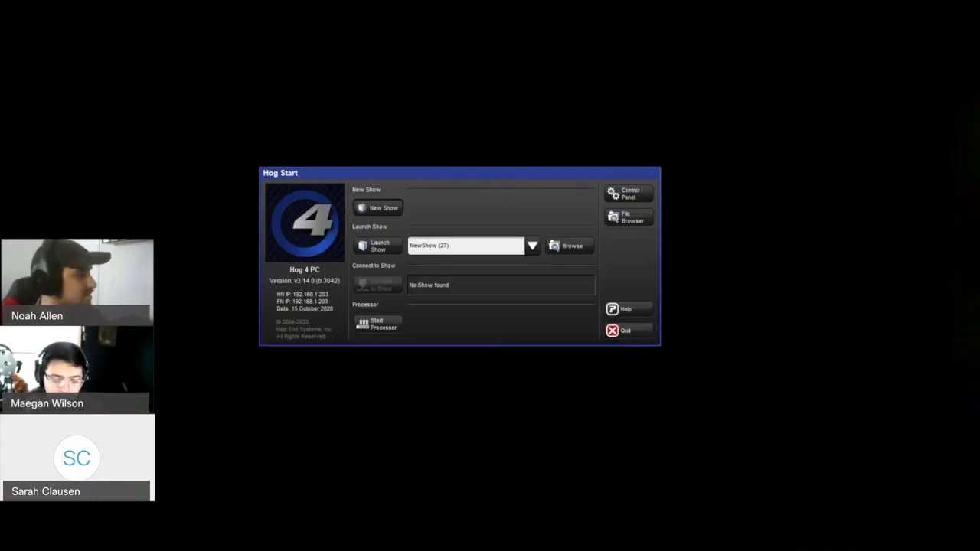
Create a new show with the suggested file name NewShow (28) in the Shows folder.
{"action": "left_click", "coordinate": [372, 210]}
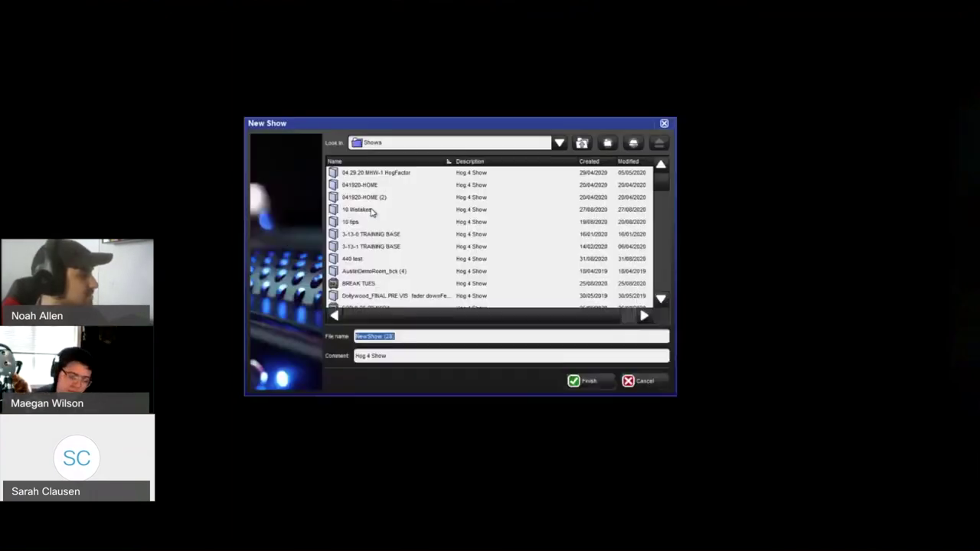
{"action": "left_click", "coordinate": [580, 384]}
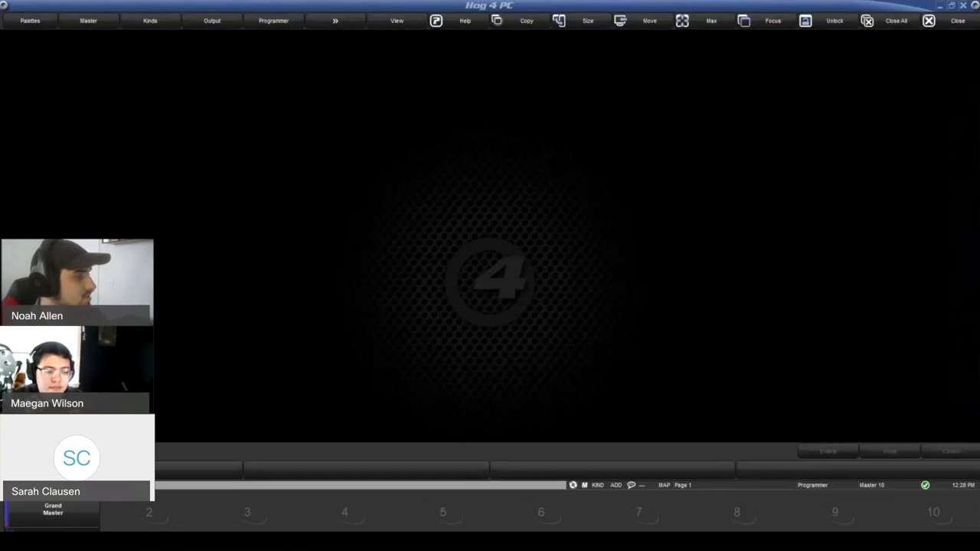
Search the fixture library for 2000 and add 20 High End SolaSpot 2000 fixtures to the show.
{"action": "left_click", "coordinate": [459, 206]}
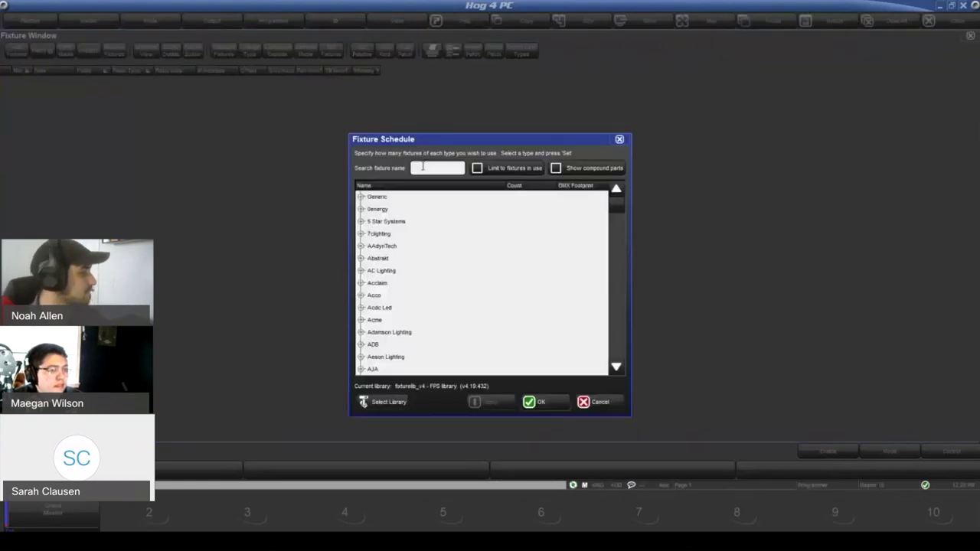
{"action": "type", "text": "2000"}
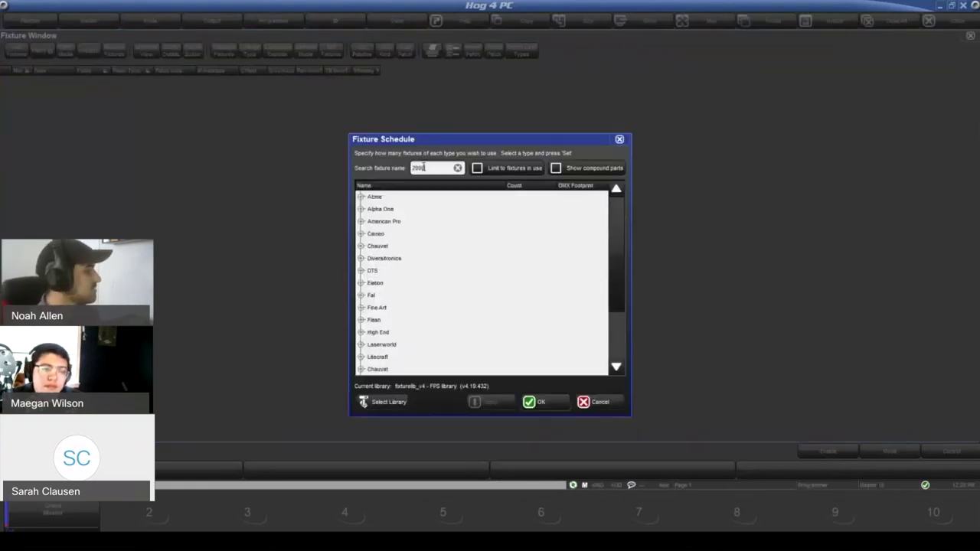
{"action": "left_click", "coordinate": [405, 331]}
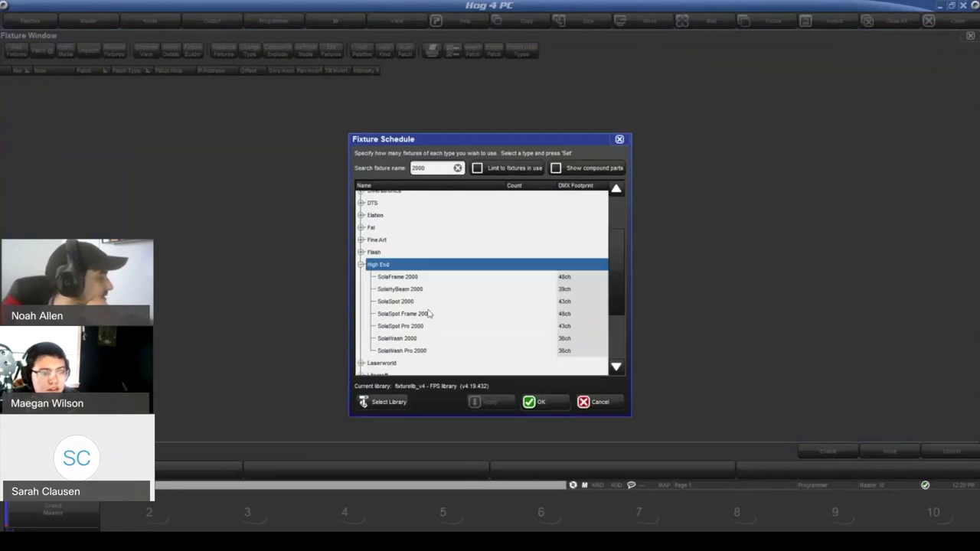
{"action": "left_click", "coordinate": [428, 302]}
{"action": "type", "text": "20"}
{"action": "key", "text": "Return"}
Patch all the SolaSpot 2000 fixtures consecutively, starting at channel 1 of universe 1.
{"action": "left_click", "coordinate": [42, 50]}
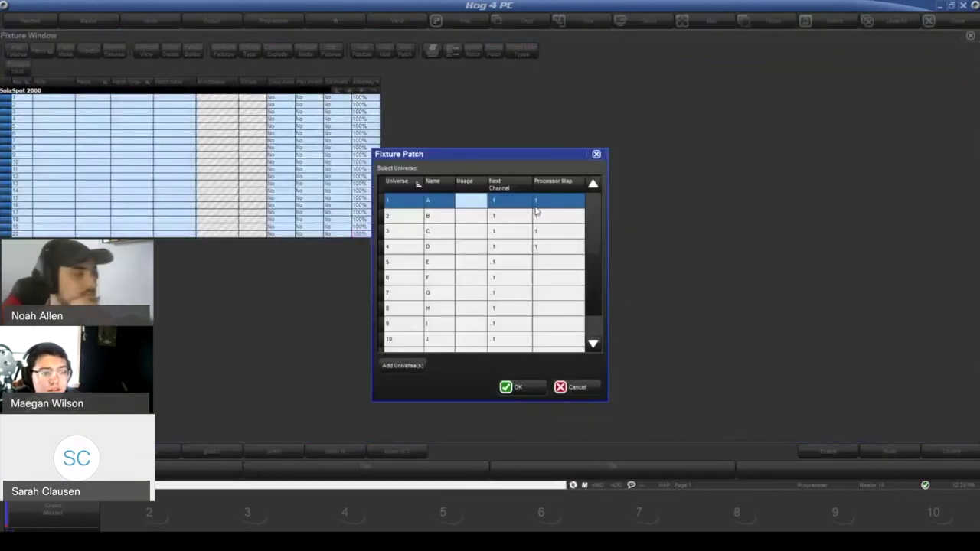
{"action": "left_click", "coordinate": [596, 154]}
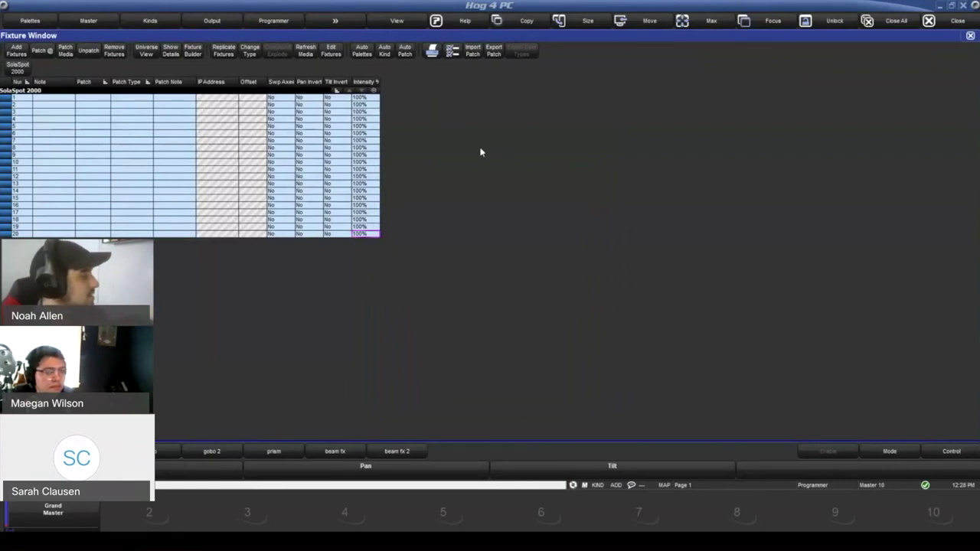
{"action": "left_click", "coordinate": [52, 54]}
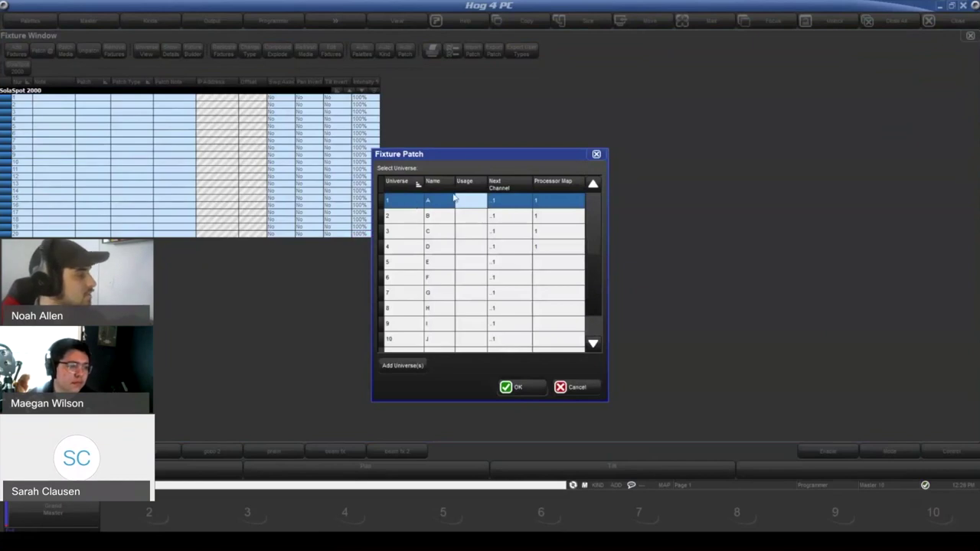
{"action": "scroll", "coordinate": [483, 245], "scroll_direction": "down", "scroll_amount": 1}
{"action": "scroll", "coordinate": [502, 309], "scroll_direction": "up", "scroll_amount": 1}
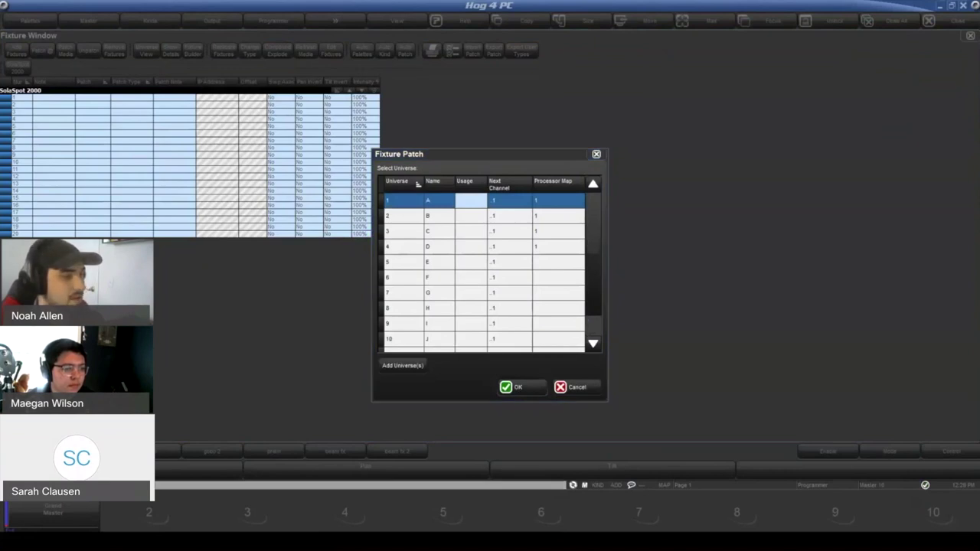
{"action": "key", "text": "Return"}
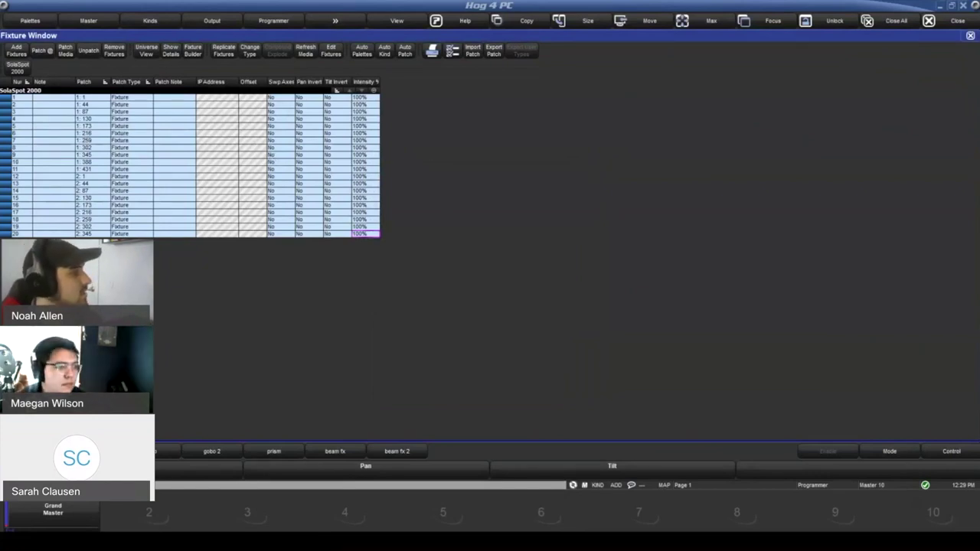
Display the patch by universe, inspect the universe renaming option, and review the SolaSpot 2000 fixtures in universes 1 and 2.
{"action": "left_click", "coordinate": [152, 51]}
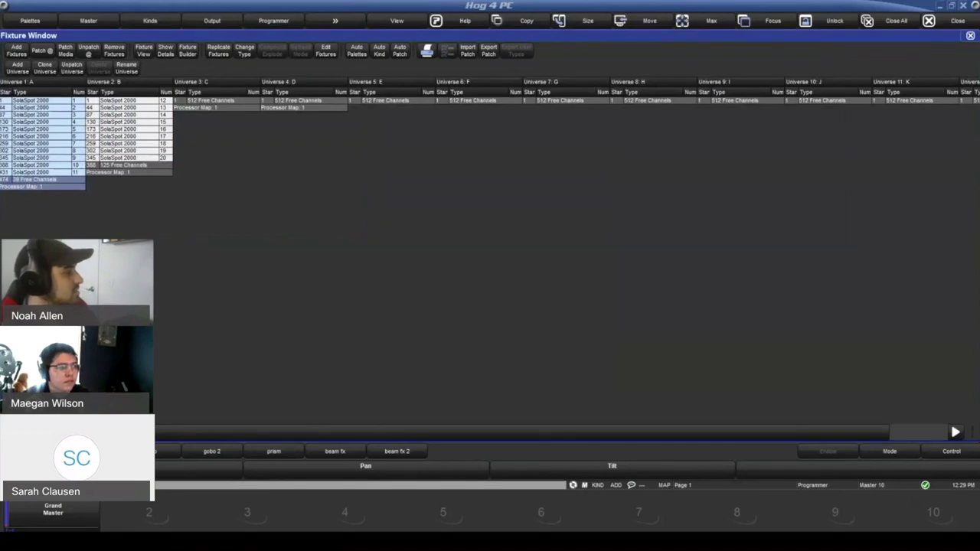
{"action": "left_click", "coordinate": [131, 73]}
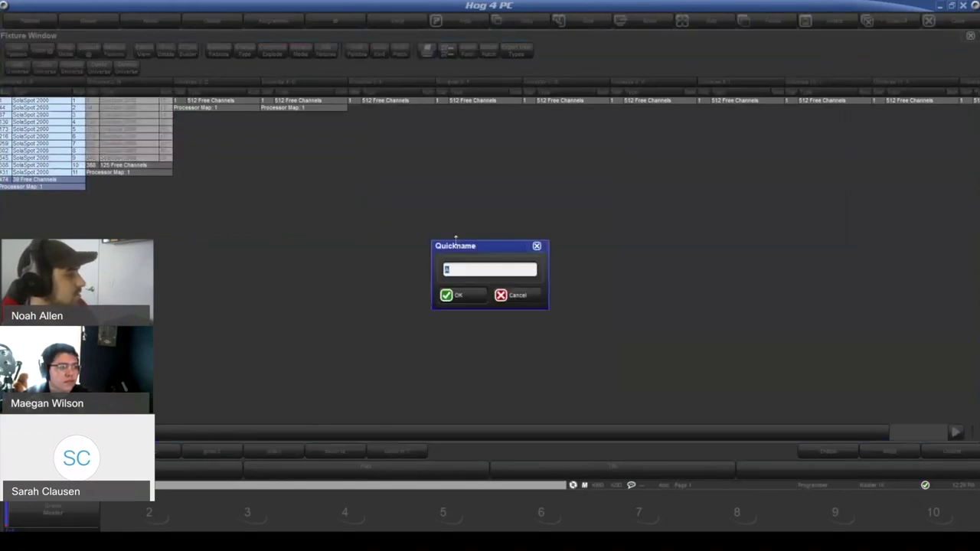
{"action": "left_click_drag", "start_coordinate": [463, 246], "coordinate": [416, 178]}
{"action": "left_click", "coordinate": [491, 178]}
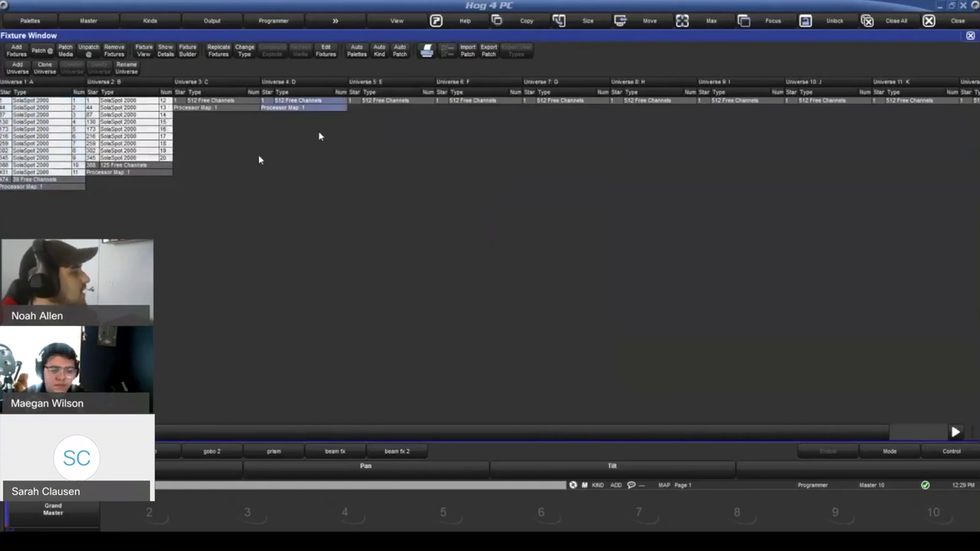
{"action": "left_click", "coordinate": [39, 130]}
{"action": "left_click", "coordinate": [128, 134]}
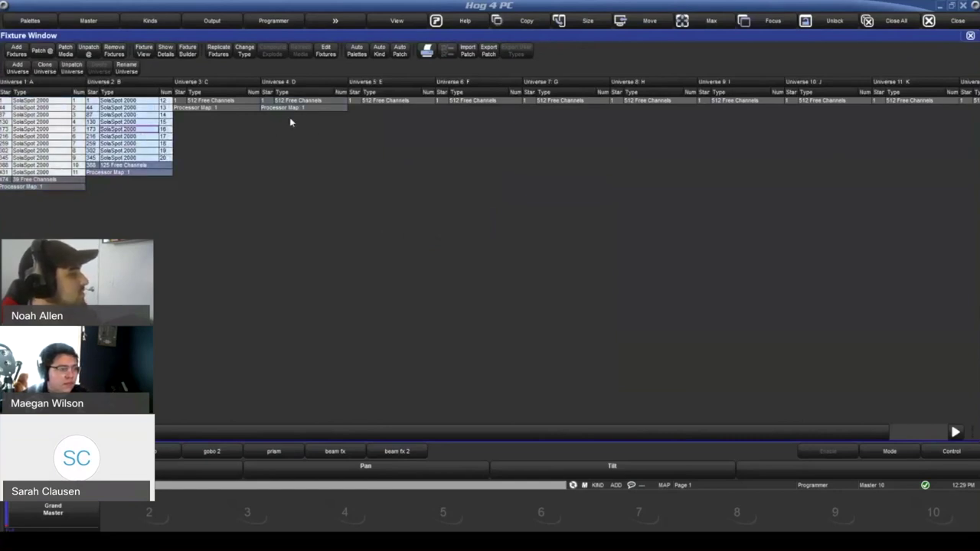
{"action": "left_click", "coordinate": [140, 135]}
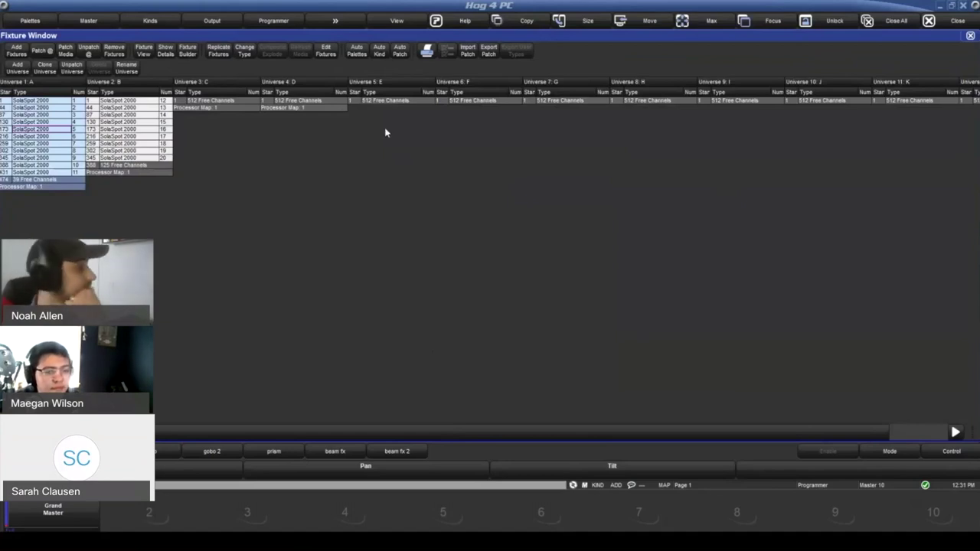
Add universes 13 through 18 from the fixture patch dialog, without repatching fixtures, and close the Fixture Window.
{"action": "left_click", "coordinate": [39, 50]}
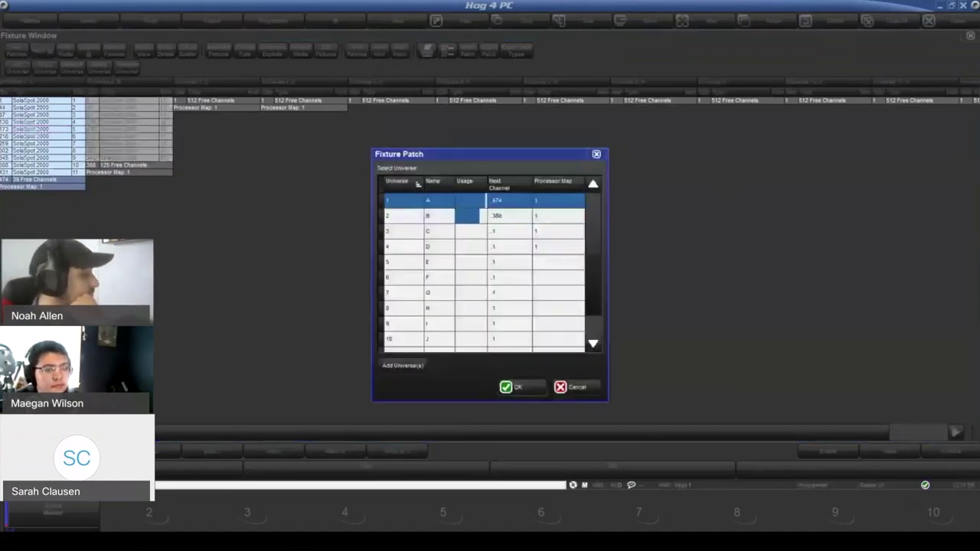
{"action": "scroll", "coordinate": [490, 293], "scroll_direction": "down", "scroll_amount": 2}
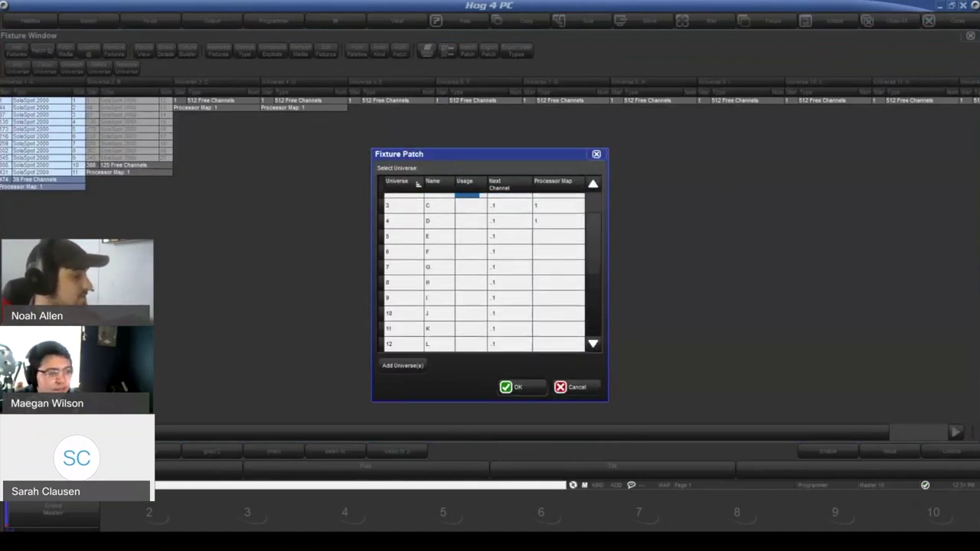
{"action": "scroll", "coordinate": [400, 241], "scroll_direction": "up", "scroll_amount": 2}
{"action": "scroll", "coordinate": [404, 244], "scroll_direction": "down", "scroll_amount": 2}
{"action": "left_click", "coordinate": [414, 366]}
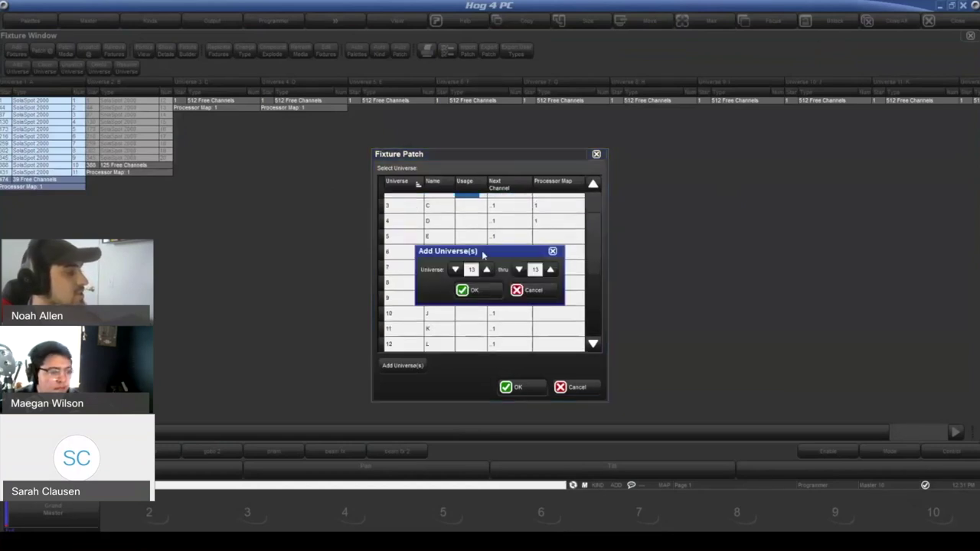
{"action": "left_click", "coordinate": [550, 269]}
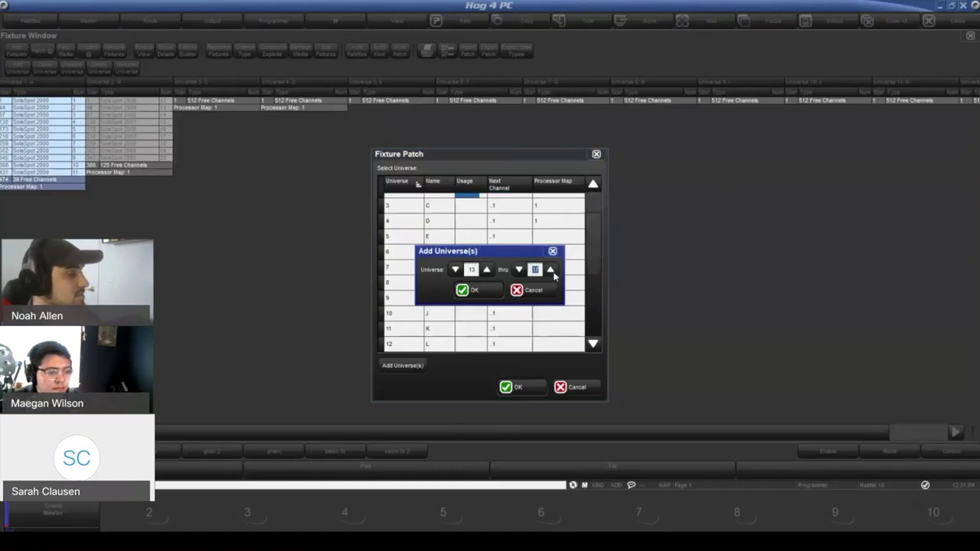
{"action": "left_click", "coordinate": [482, 293]}
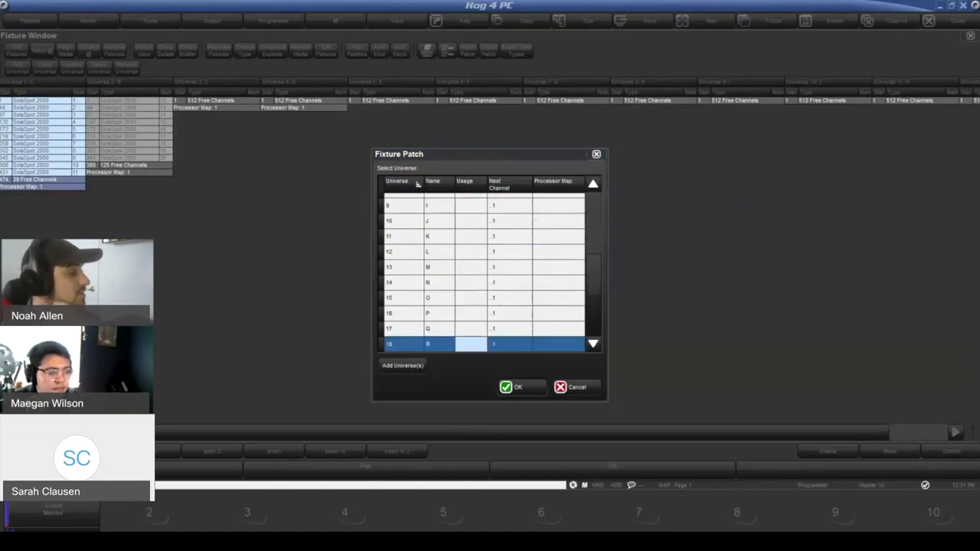
{"action": "left_click", "coordinate": [596, 153]}
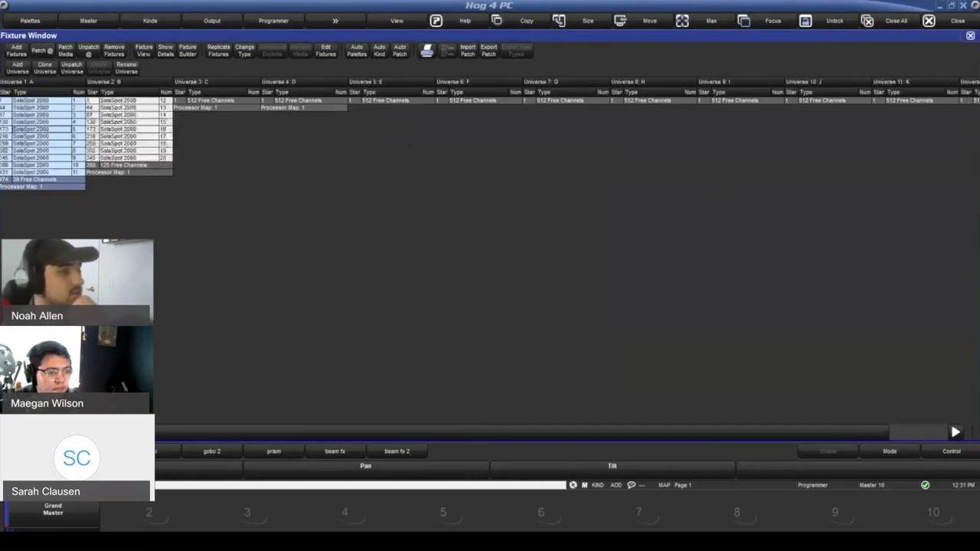
{"action": "left_click", "coordinate": [969, 37]}
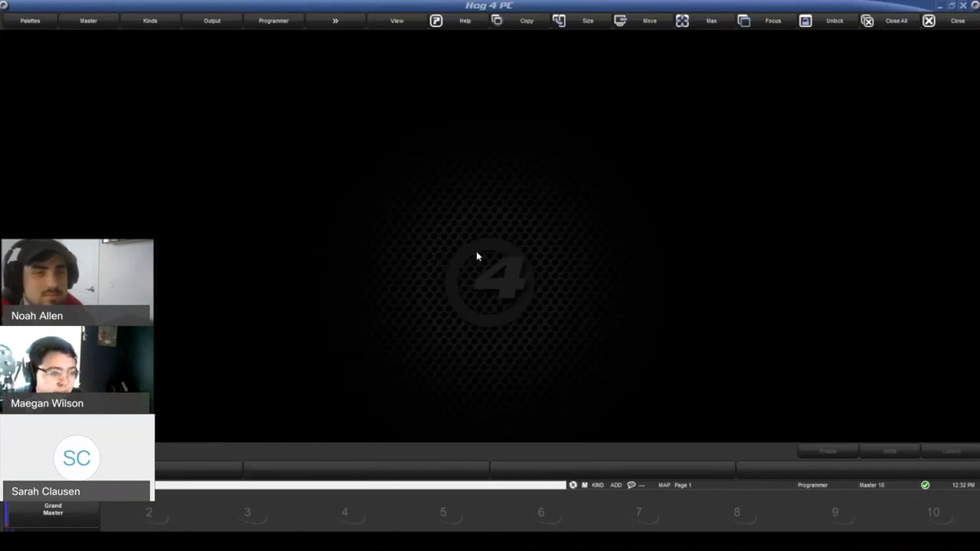
Open the Network window, show the nodes as cards, and examine the server, console and processor nodes.
{"action": "left_click", "coordinate": [473, 265]}
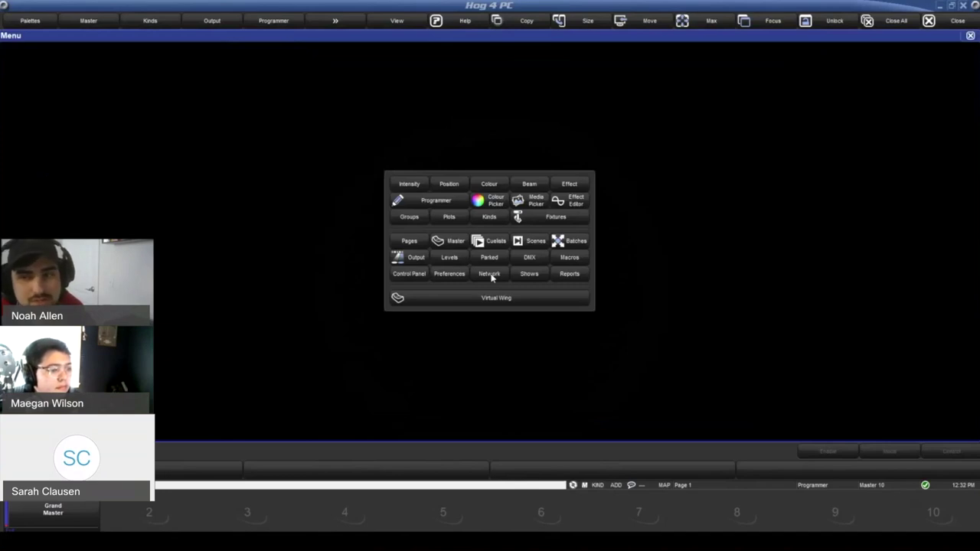
{"action": "left_click", "coordinate": [490, 274]}
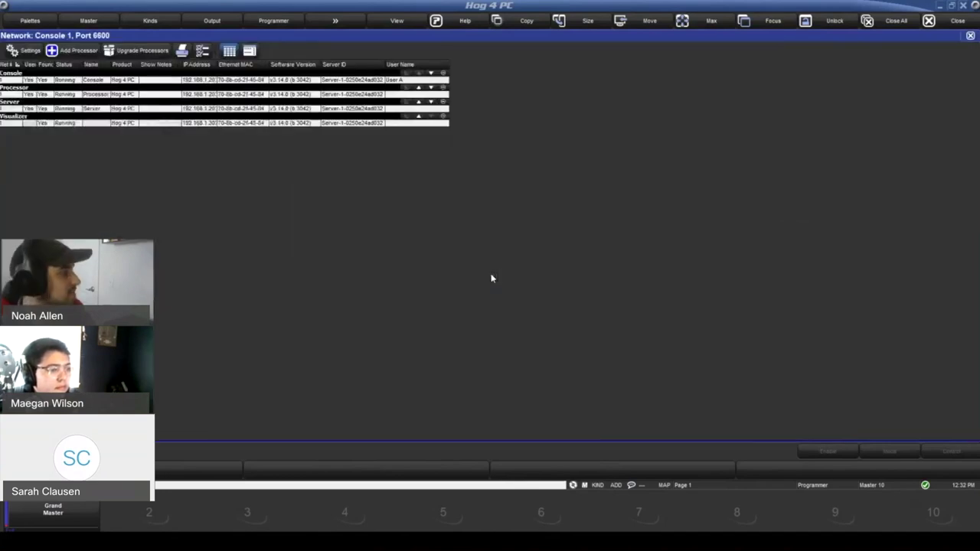
{"action": "left_click", "coordinate": [8, 80]}
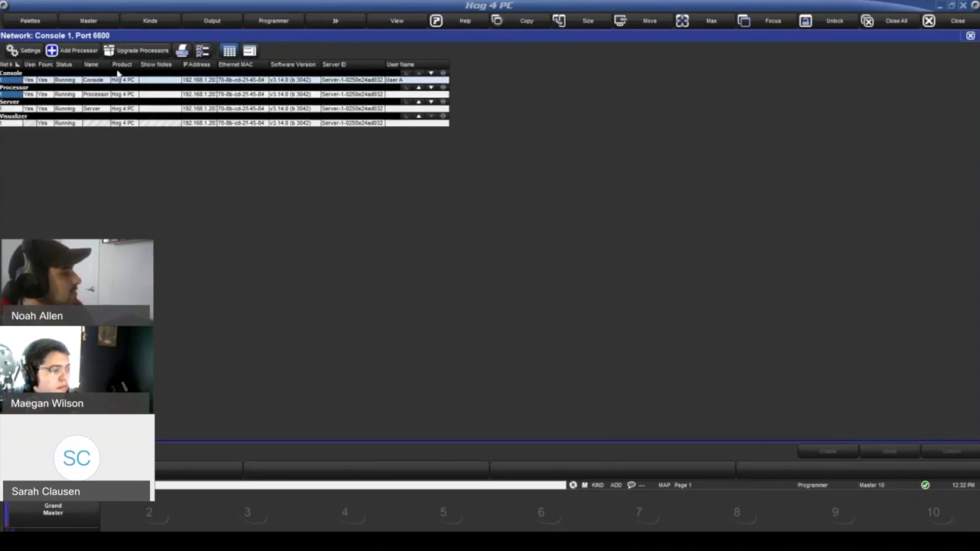
{"action": "left_click", "coordinate": [250, 51]}
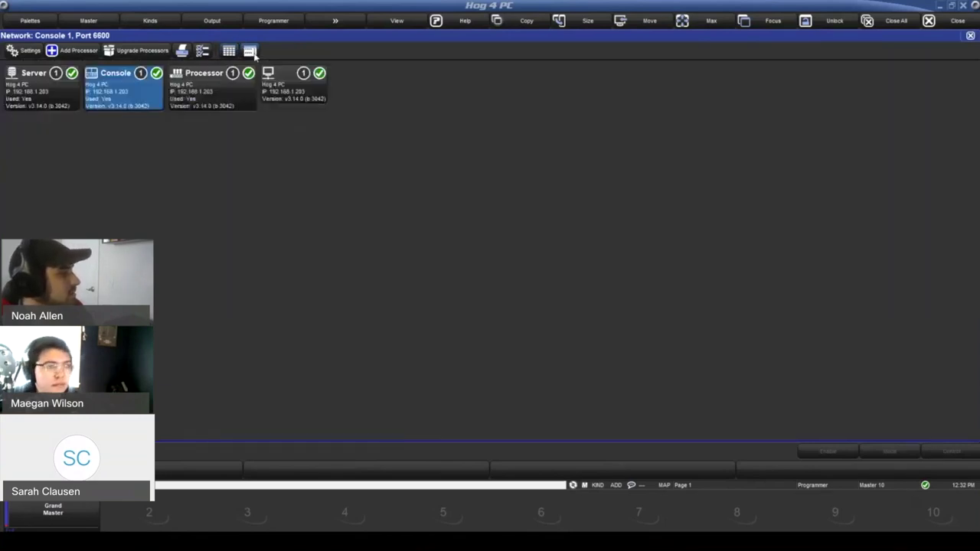
{"action": "left_click", "coordinate": [205, 84]}
{"action": "left_click", "coordinate": [46, 91]}
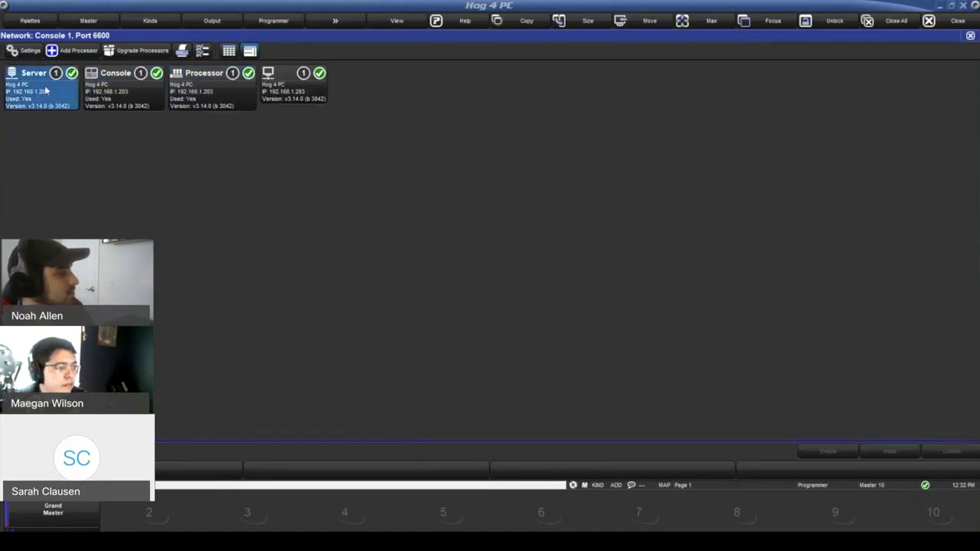
{"action": "left_click", "coordinate": [122, 90]}
{"action": "left_click", "coordinate": [227, 93]}
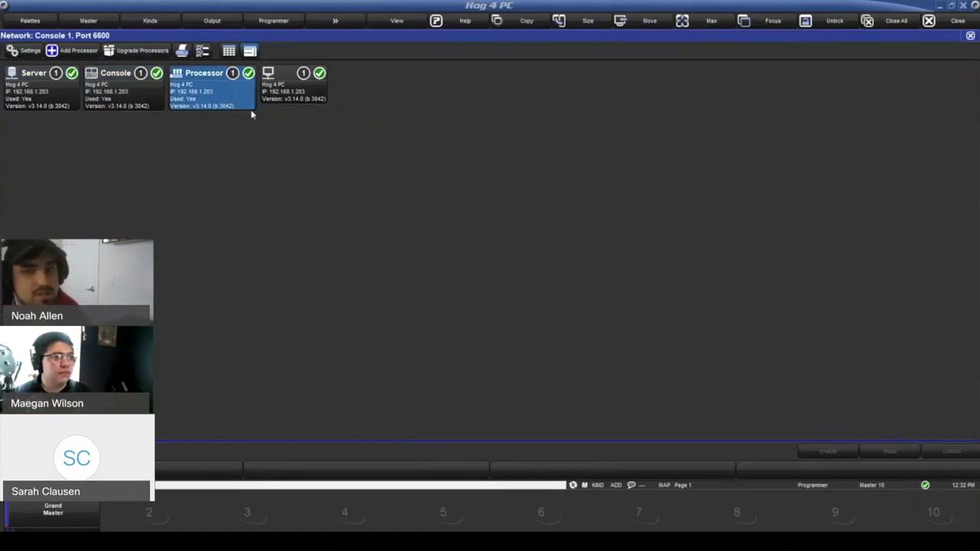
{"action": "key", "text": "Right"}
Open the processor node's settings in an enlarged window, display the output settings, and remove all the existing universe mappings.
{"action": "left_click", "coordinate": [219, 90]}
{"action": "right_click", "coordinate": [218, 81]}
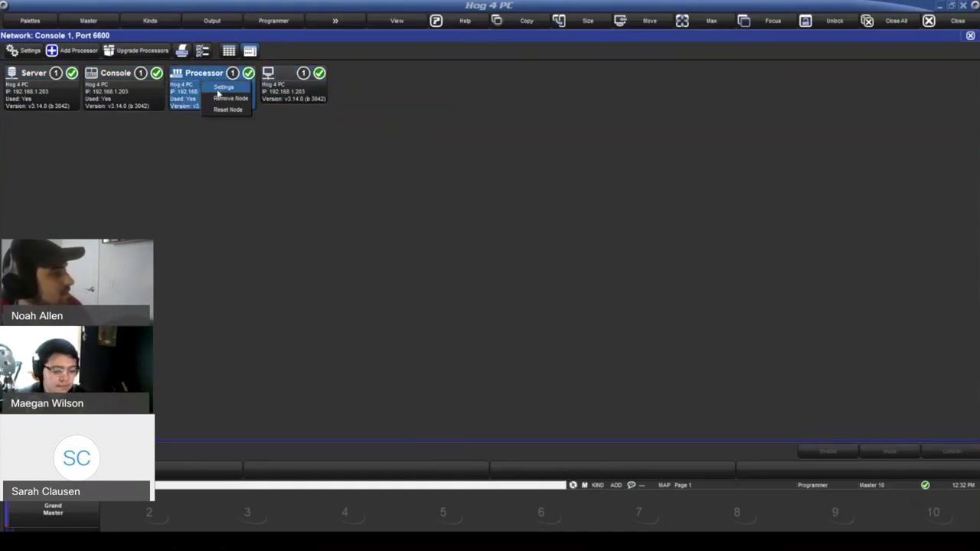
{"action": "left_click", "coordinate": [221, 87]}
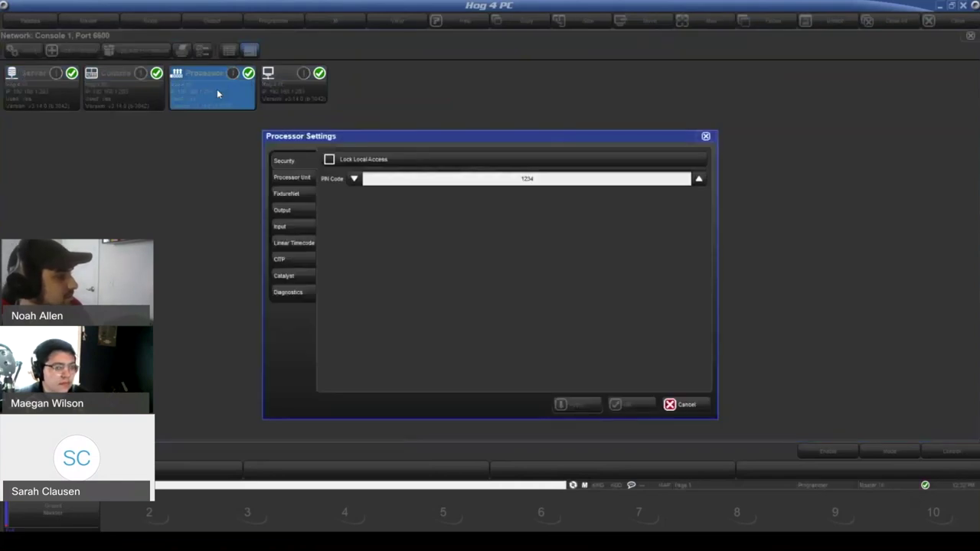
{"action": "left_click_drag", "start_coordinate": [475, 139], "coordinate": [463, 69]}
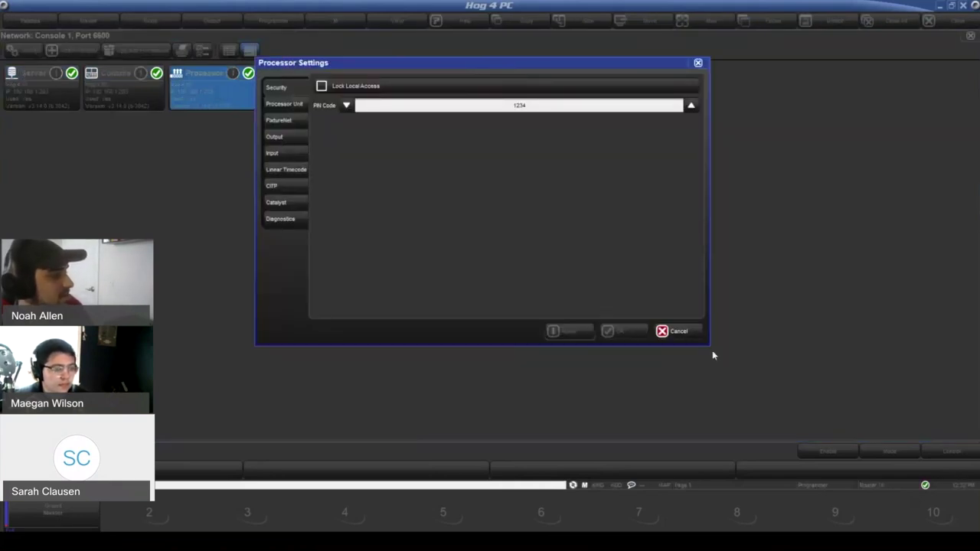
{"action": "left_click_drag", "start_coordinate": [710, 347], "coordinate": [771, 422]}
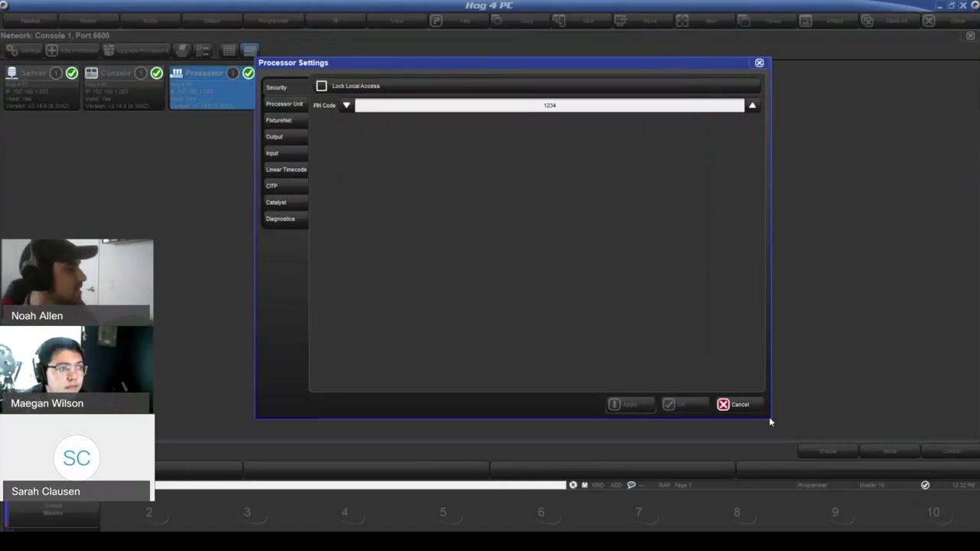
{"action": "left_click", "coordinate": [278, 145]}
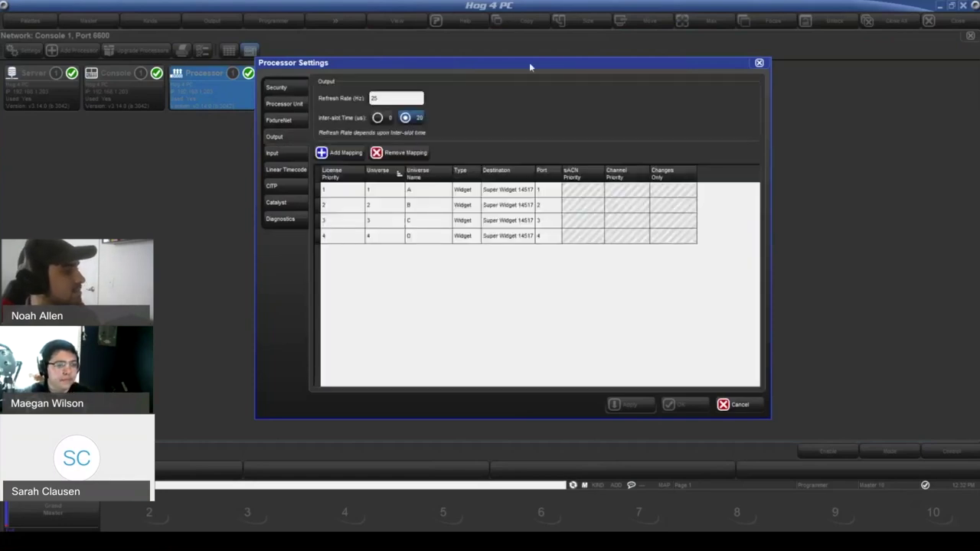
{"action": "mouse_move", "coordinate": [509, 62]}
{"action": "left_mouse_down"}
{"action": "mouse_move", "coordinate": [479, 57]}
{"action": "mouse_move", "coordinate": [500, 51]}
{"action": "left_mouse_up"}
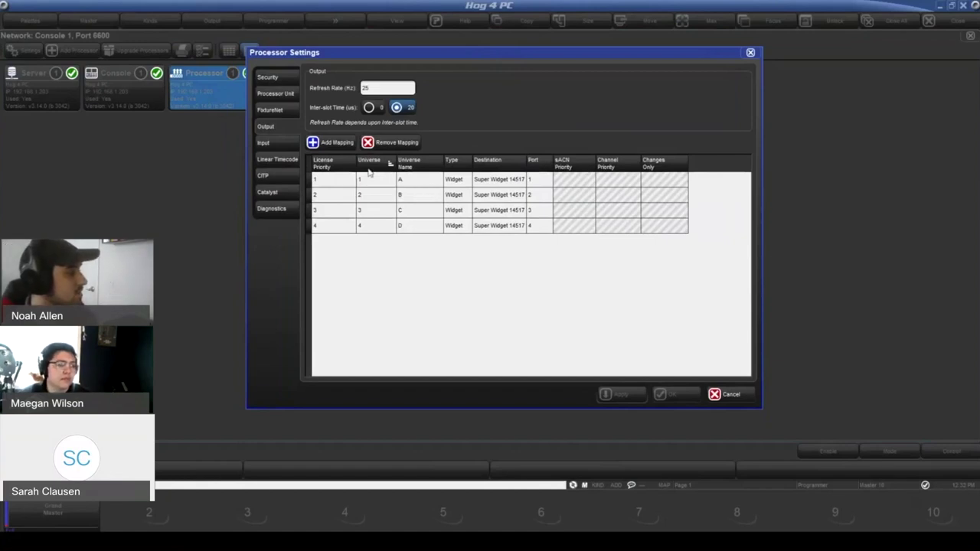
{"action": "left_click", "coordinate": [332, 164]}
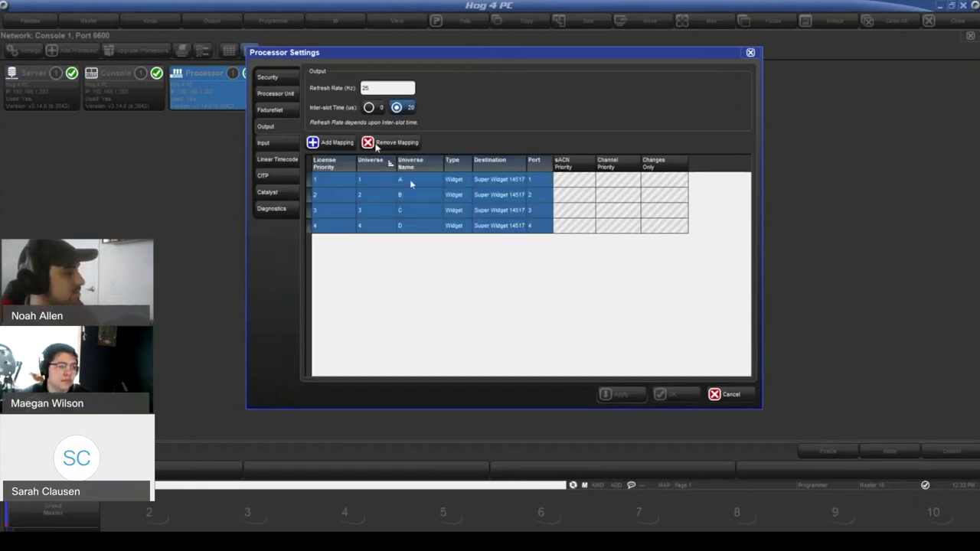
{"action": "left_click", "coordinate": [381, 145]}
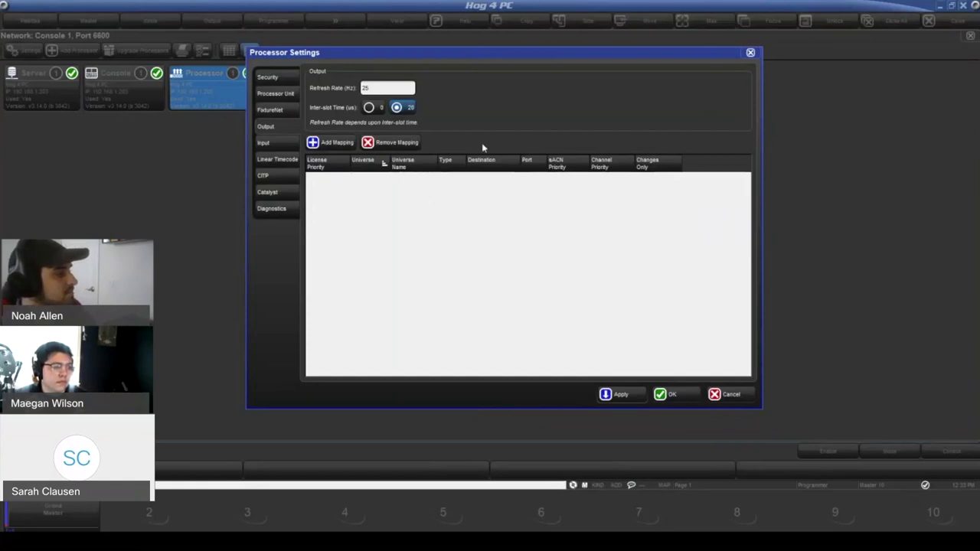
Begin adding a mapping and look over the Widget, Art-Net and sACN types, leaving none of them selected.
{"action": "left_click", "coordinate": [335, 144]}
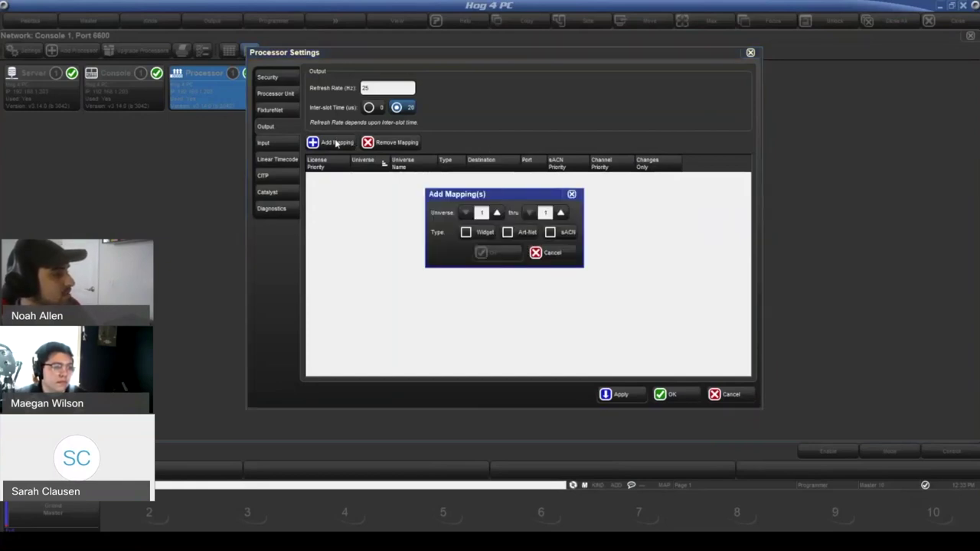
{"action": "left_click_drag", "start_coordinate": [517, 198], "coordinate": [508, 180]}
{"action": "left_click", "coordinate": [470, 215]}
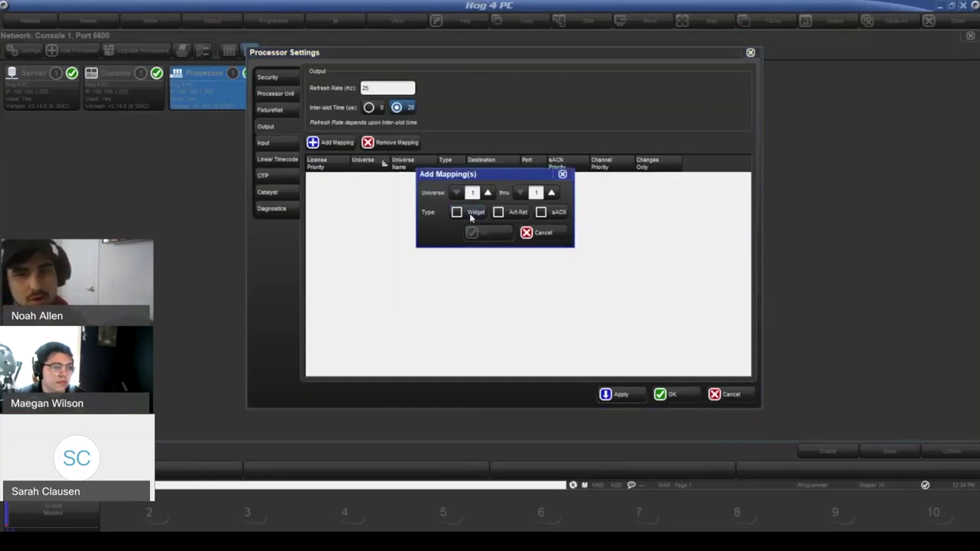
{"action": "left_click", "coordinate": [470, 215]}
{"action": "left_click", "coordinate": [470, 216]}
{"action": "left_click", "coordinate": [517, 214]}
{"action": "left_click", "coordinate": [544, 212]}
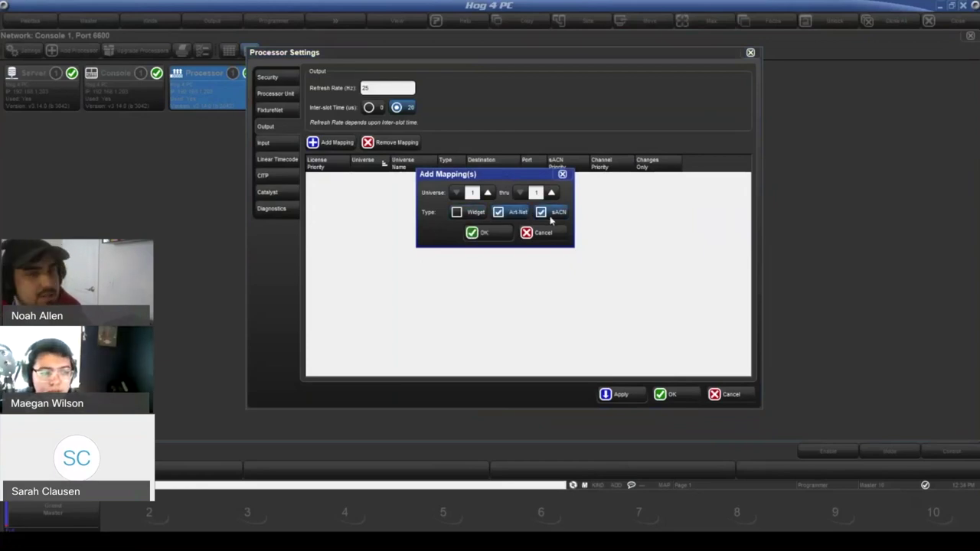
{"action": "left_click", "coordinate": [509, 213]}
{"action": "left_click", "coordinate": [544, 213]}
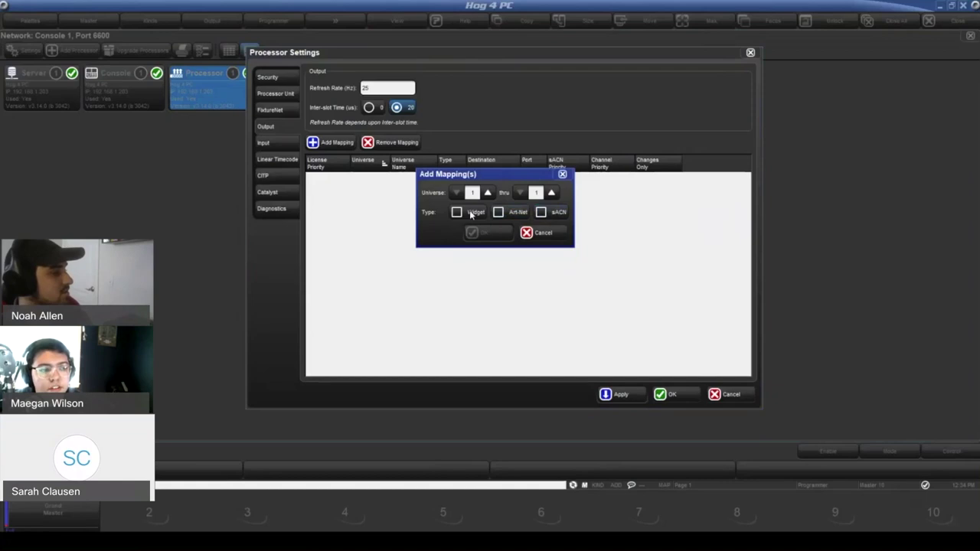
Add Widget mappings for universes 1 thru 20.
{"action": "left_click", "coordinate": [476, 212]}
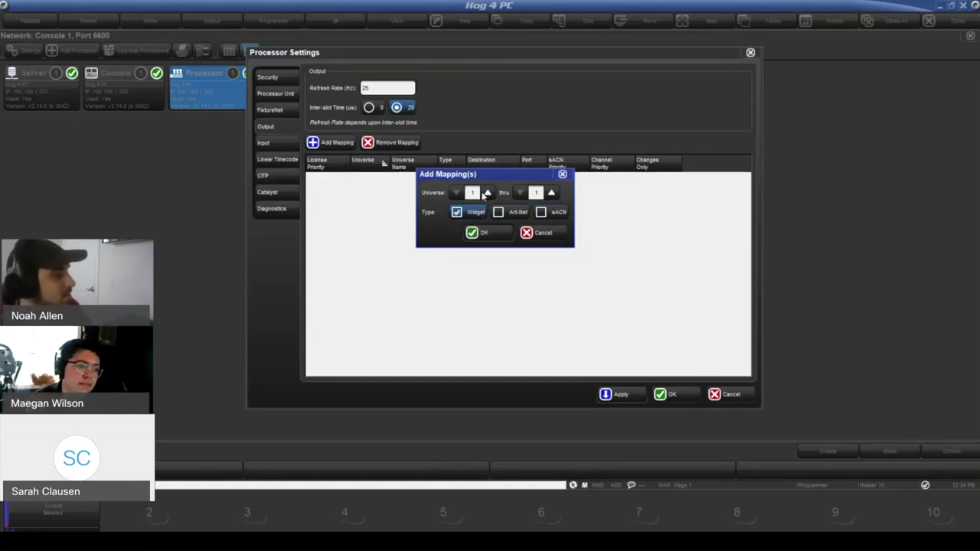
{"action": "left_click", "coordinate": [554, 193]}
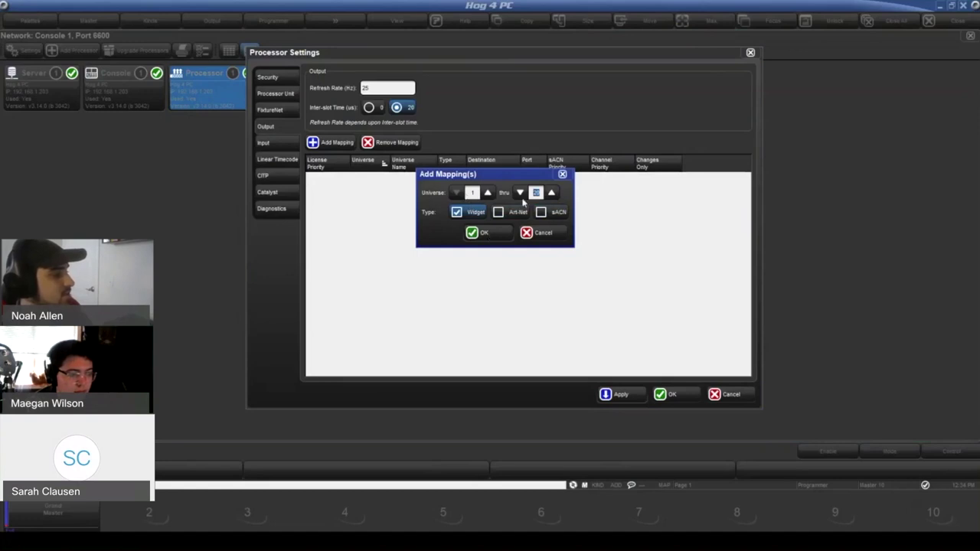
{"action": "left_click", "coordinate": [476, 232]}
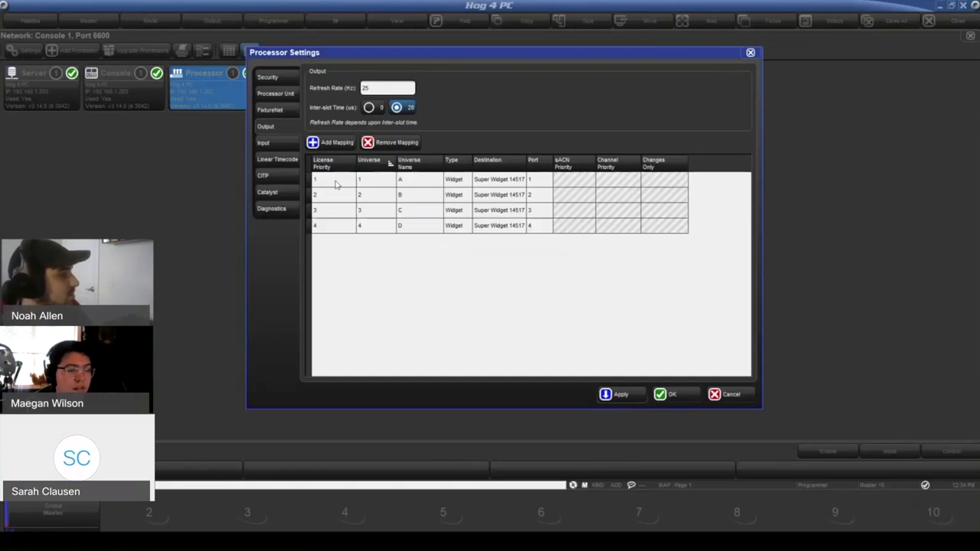
Inspect the Widget mappings and check the types offered for a further mapping, without adding one.
{"action": "left_click_drag", "start_coordinate": [337, 186], "coordinate": [376, 237]}
{"action": "left_click", "coordinate": [397, 251]}
{"action": "left_click", "coordinate": [360, 194]}
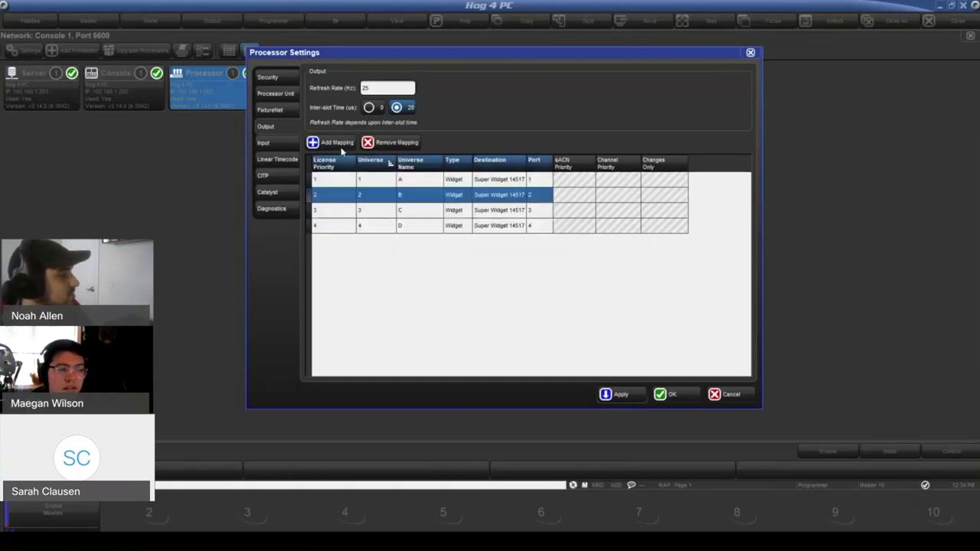
{"action": "left_click", "coordinate": [334, 143]}
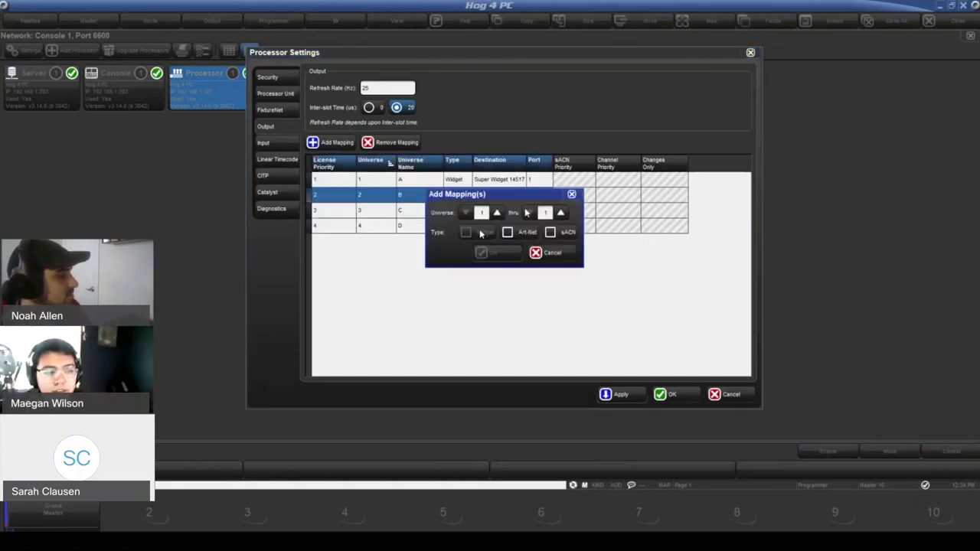
{"action": "left_click", "coordinate": [571, 194]}
Examine the license priority of the Widget mappings for universes 1 through 4.
{"action": "left_click", "coordinate": [360, 180]}
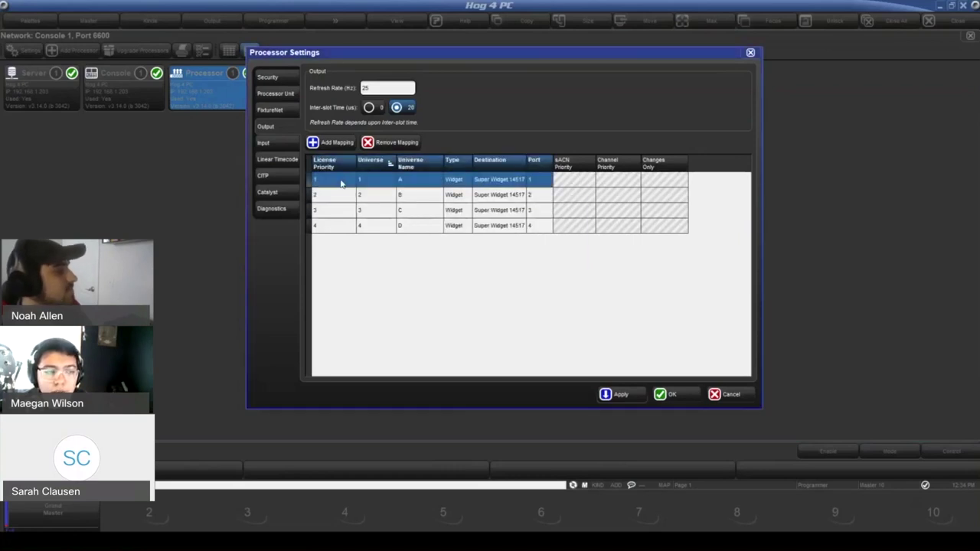
{"action": "left_click", "coordinate": [345, 195]}
{"action": "left_click", "coordinate": [338, 177]}
{"action": "left_click", "coordinate": [345, 224]}
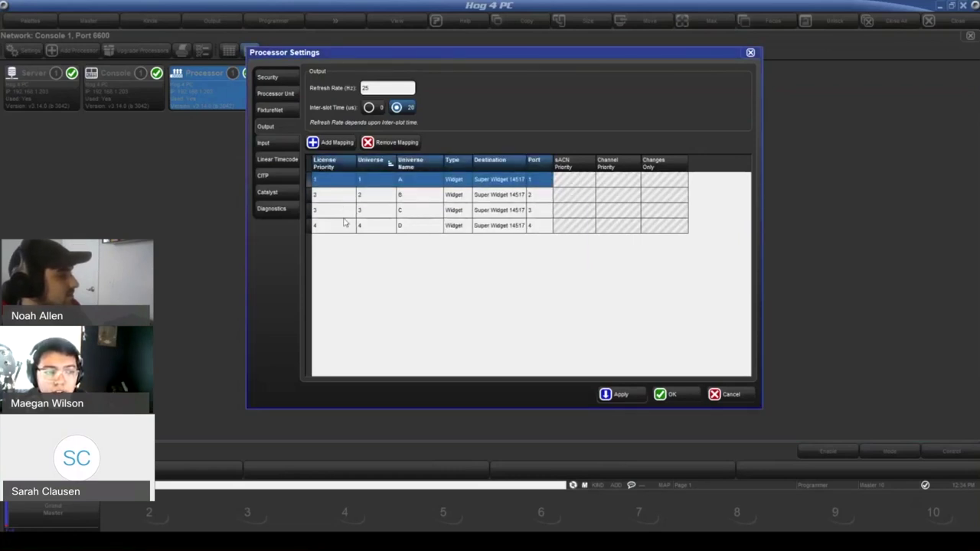
{"action": "left_click", "coordinate": [340, 195]}
{"action": "left_click", "coordinate": [336, 181]}
{"action": "left_click", "coordinate": [337, 200]}
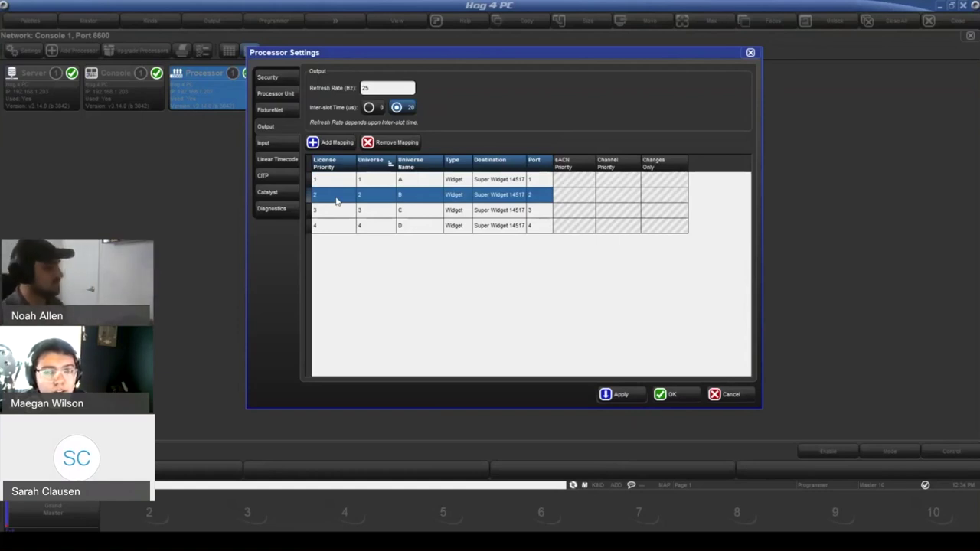
{"action": "left_click", "coordinate": [336, 200]}
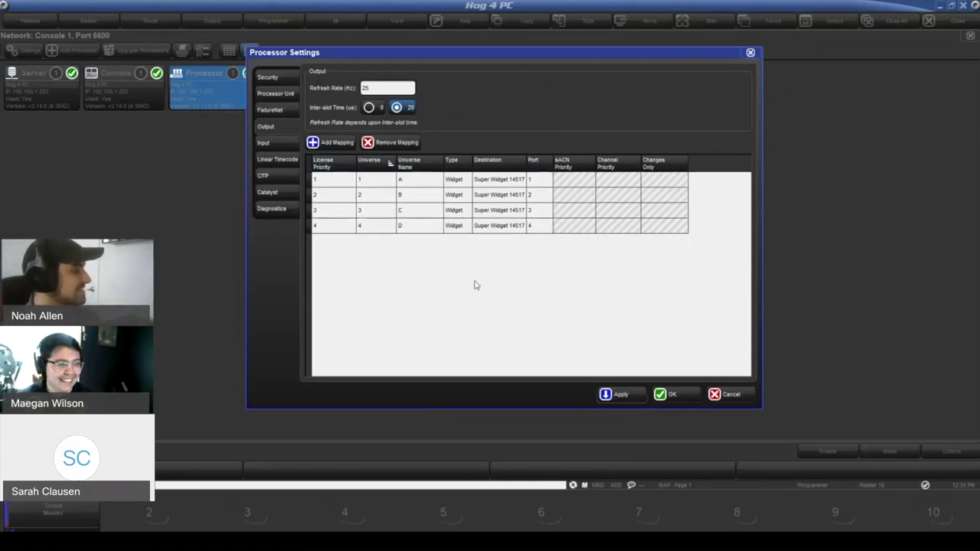
Examine which Super Widget port each of the universe 1 through 4 mappings uses.
{"action": "left_click", "coordinate": [529, 179]}
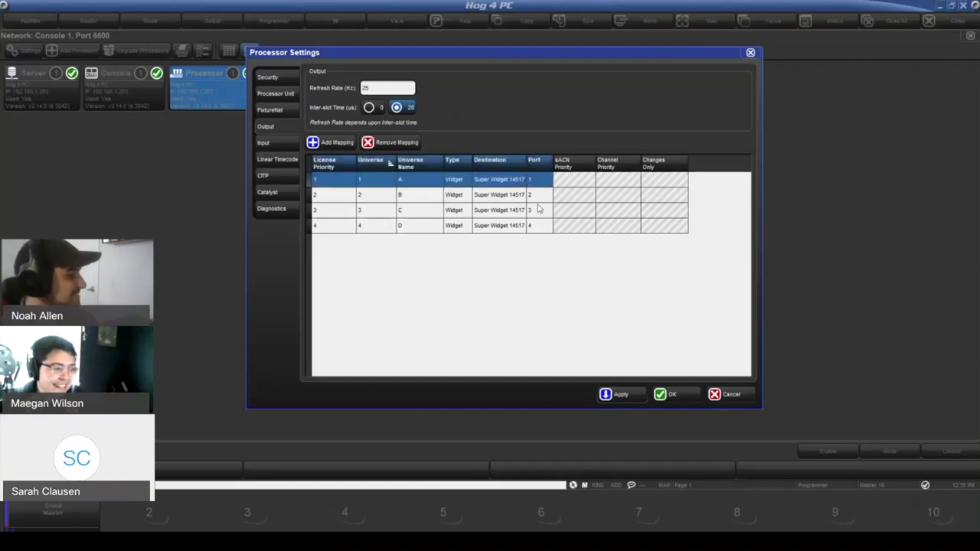
{"action": "left_click", "coordinate": [538, 208]}
{"action": "left_click", "coordinate": [539, 228]}
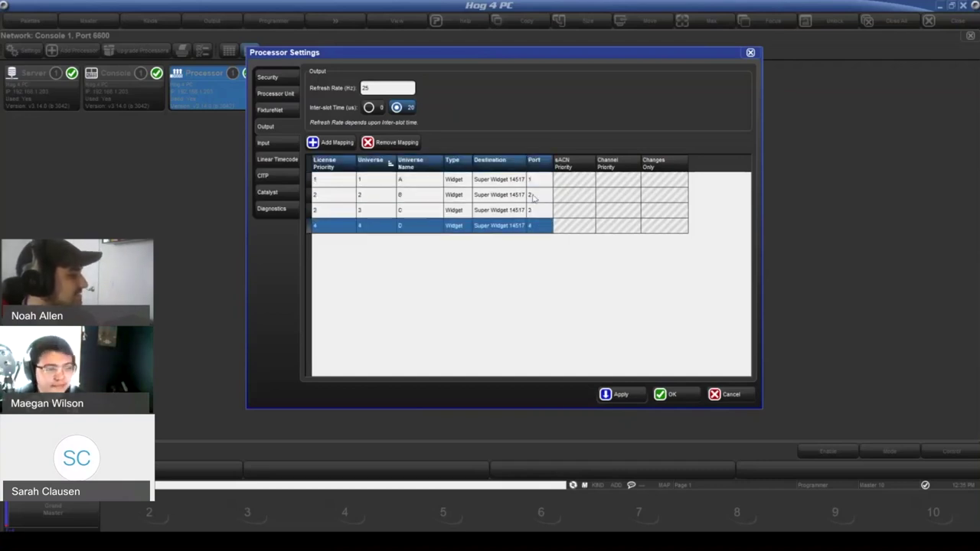
{"action": "left_click", "coordinate": [508, 196]}
{"action": "left_click", "coordinate": [540, 201]}
{"action": "left_click", "coordinate": [553, 178]}
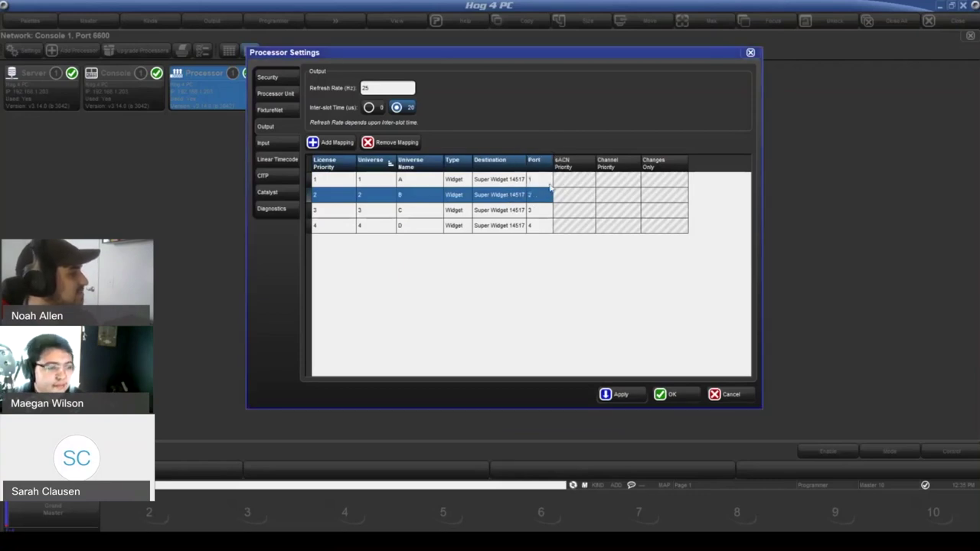
{"action": "left_click", "coordinate": [413, 226]}
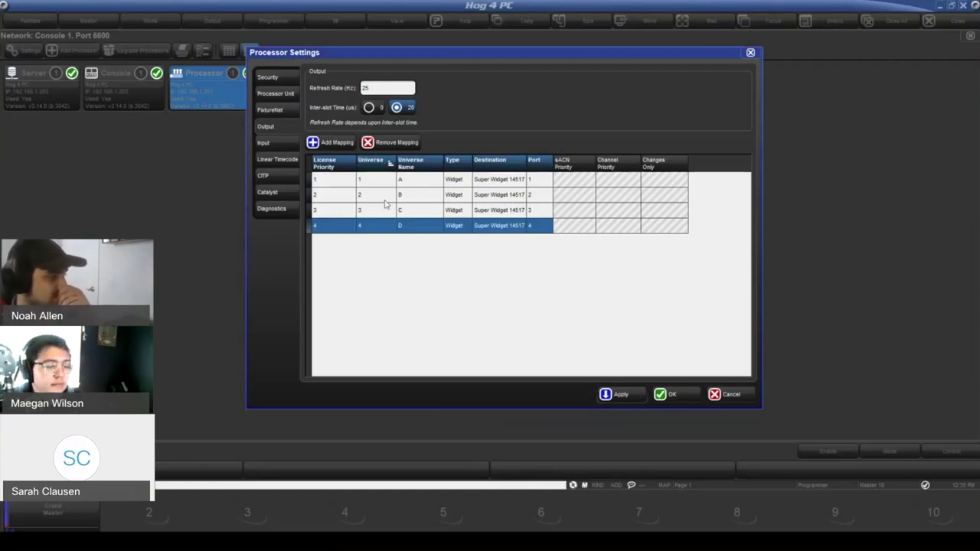
{"action": "left_click", "coordinate": [480, 241]}
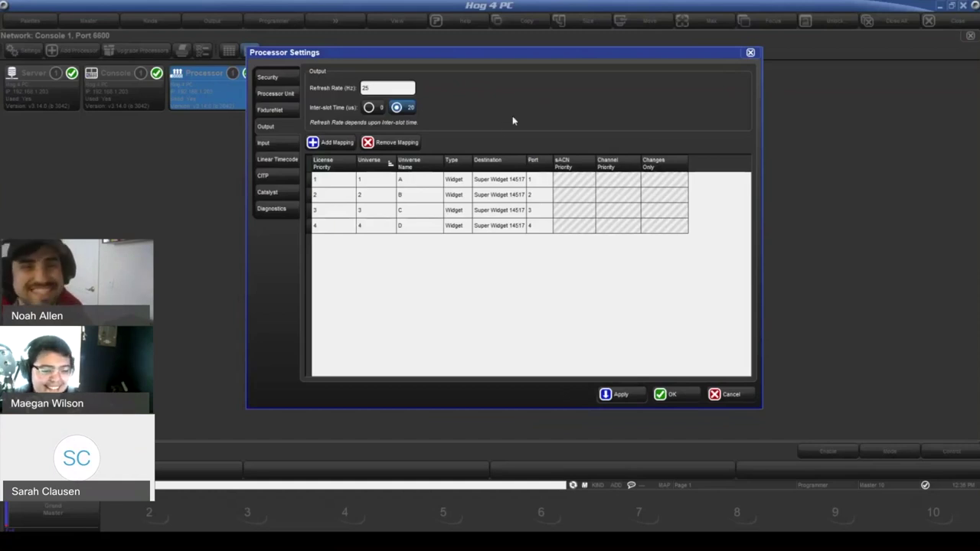
Remove the Widget mappings for universes 2, 3 and 4, keeping only the universe 1 mapping.
{"action": "left_click", "coordinate": [418, 211]}
{"action": "left_click", "coordinate": [398, 194]}
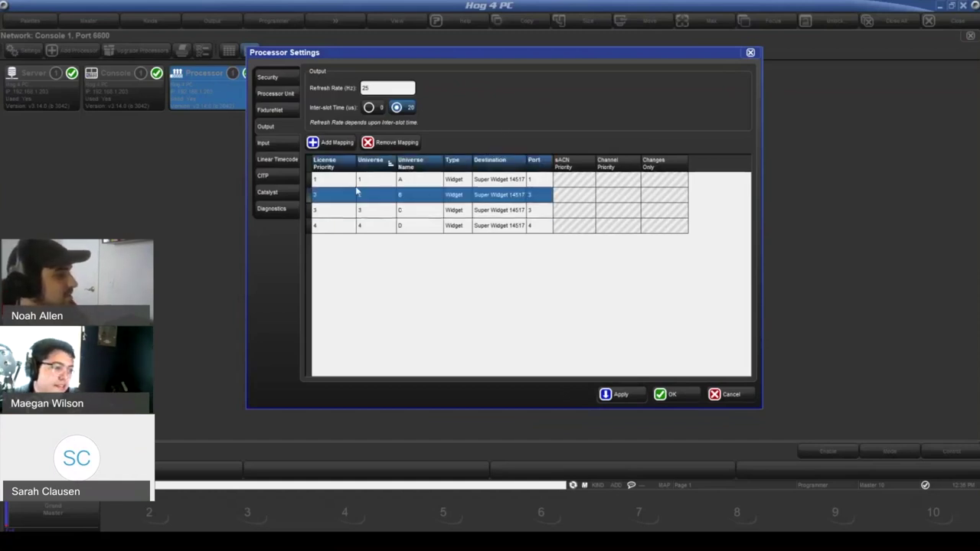
{"action": "left_click", "coordinate": [532, 194]}
{"action": "left_click", "coordinate": [550, 177]}
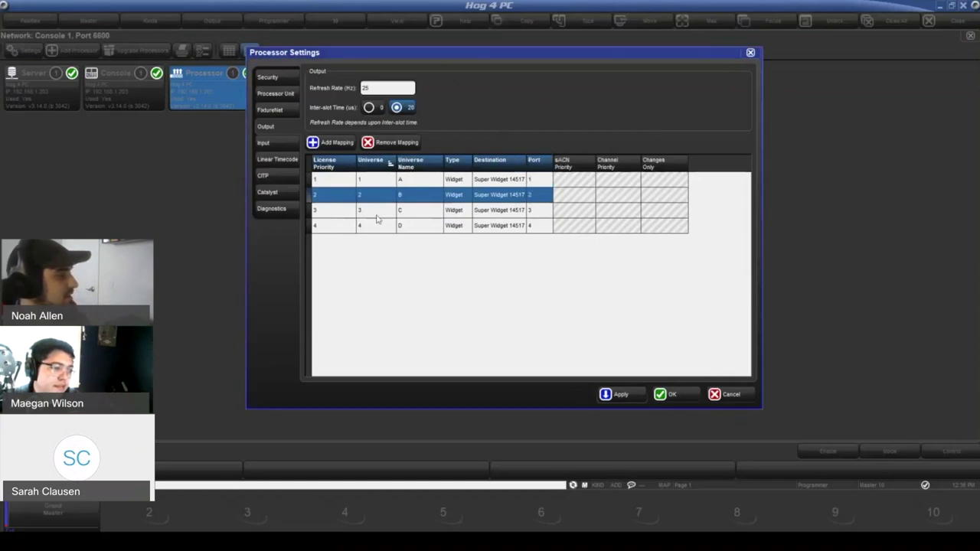
{"action": "left_click_drag", "start_coordinate": [403, 195], "coordinate": [403, 245]}
{"action": "left_click", "coordinate": [393, 142]}
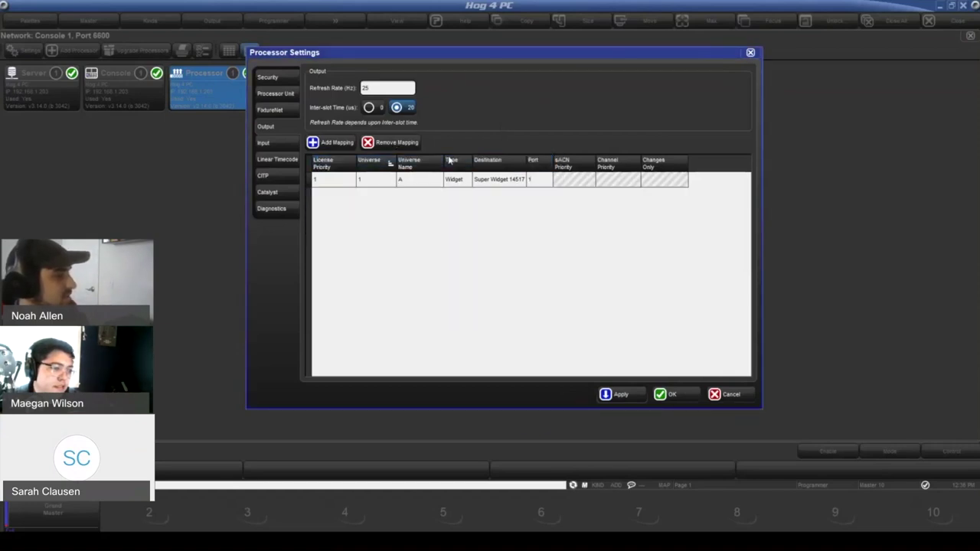
Add three more Widget mappings for universe 1, one at a time, to use the remaining Super Widget ports.
{"action": "left_click", "coordinate": [547, 182]}
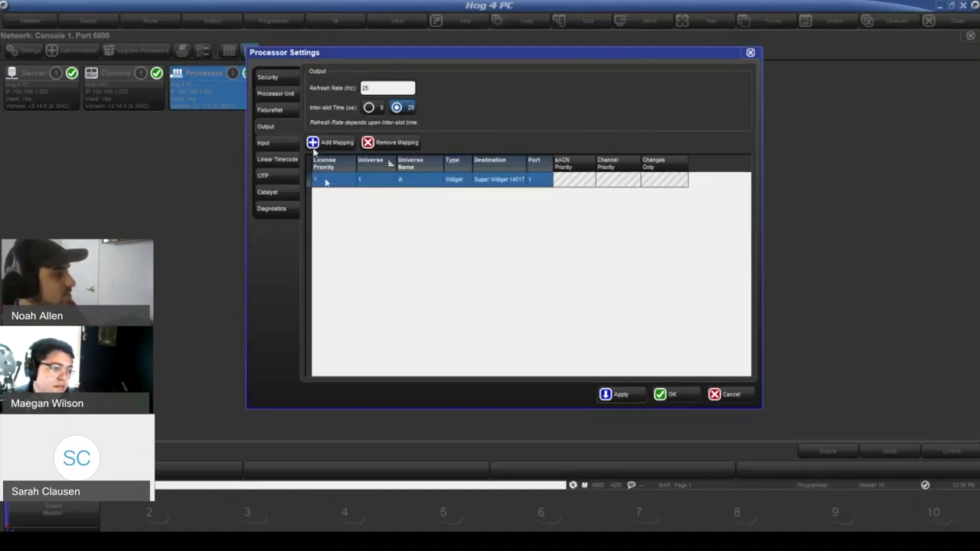
{"action": "left_click", "coordinate": [329, 147]}
{"action": "left_click", "coordinate": [466, 232]}
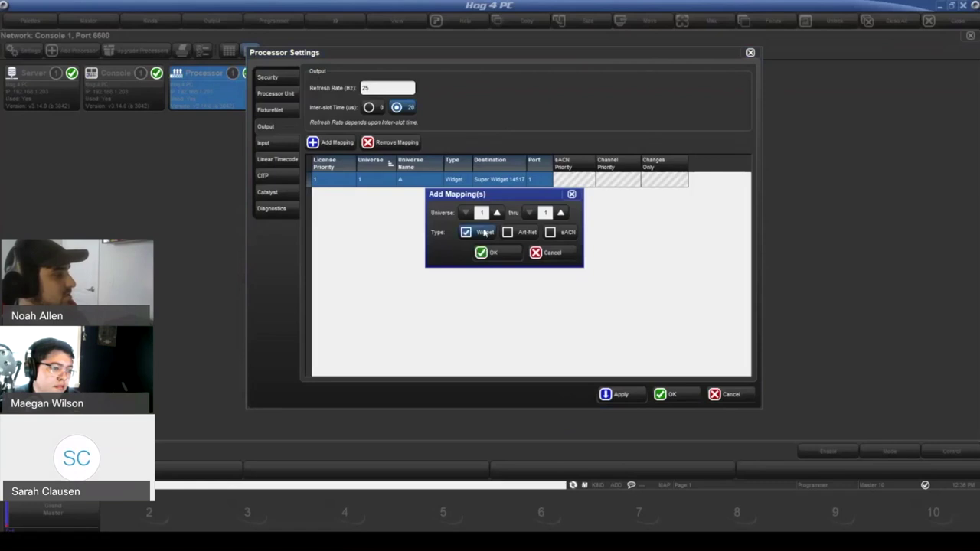
{"action": "left_click", "coordinate": [499, 252]}
{"action": "left_click", "coordinate": [466, 232]}
{"action": "left_click", "coordinate": [497, 253]}
{"action": "left_click", "coordinate": [327, 143]}
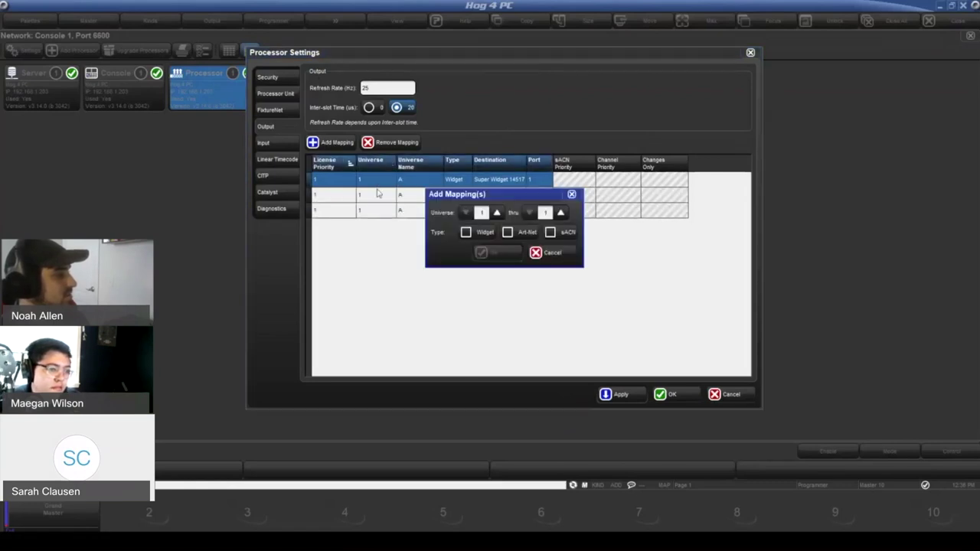
{"action": "left_click", "coordinate": [466, 232]}
{"action": "left_click", "coordinate": [493, 253]}
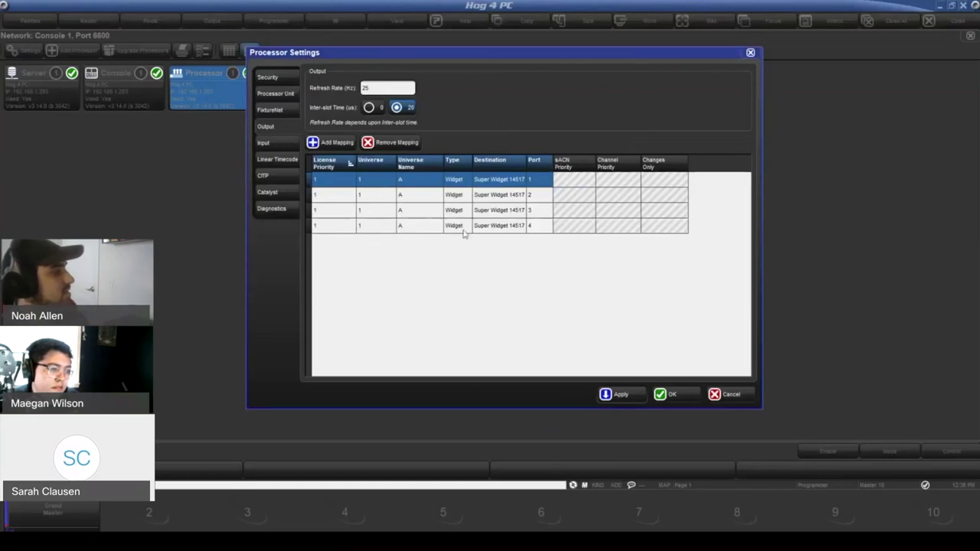
Review the four universe 1 mappings and their Super Widget ports.
{"action": "left_click", "coordinate": [372, 193]}
{"action": "left_click_drag", "start_coordinate": [370, 182], "coordinate": [376, 232]}
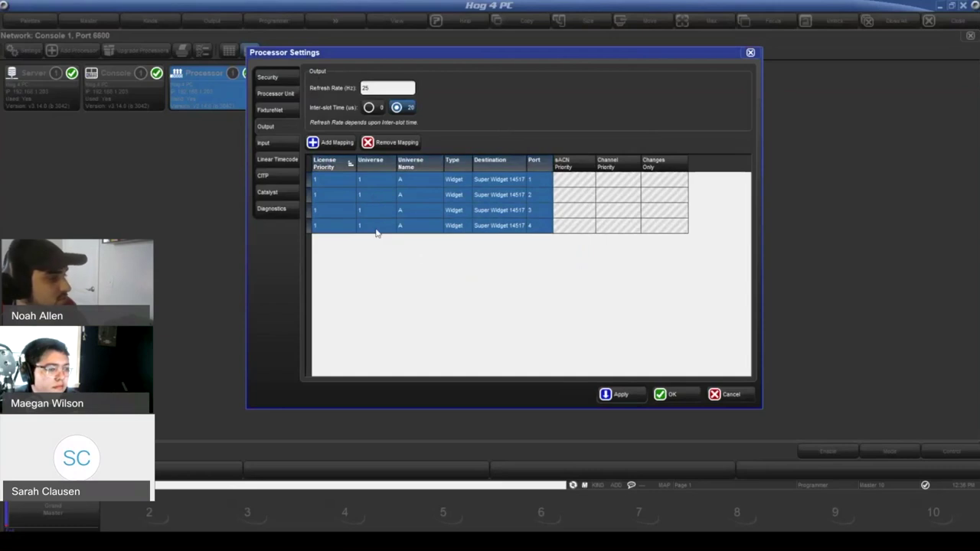
{"action": "left_click", "coordinate": [531, 181]}
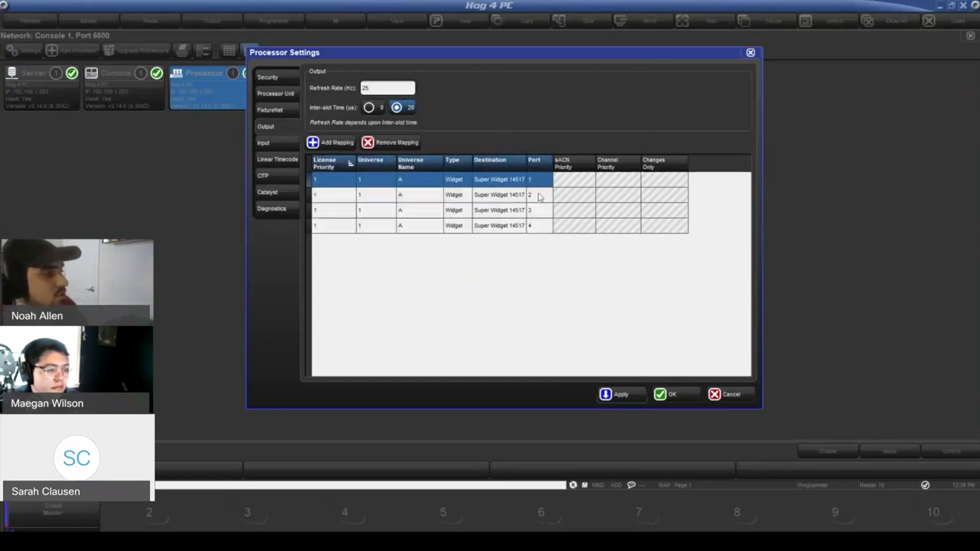
Check the Super Widget ports of the remaining mappings and remove all four universe 1 Widget mappings.
{"action": "left_click", "coordinate": [538, 196]}
{"action": "left_click", "coordinate": [539, 210]}
{"action": "left_click", "coordinate": [539, 225]}
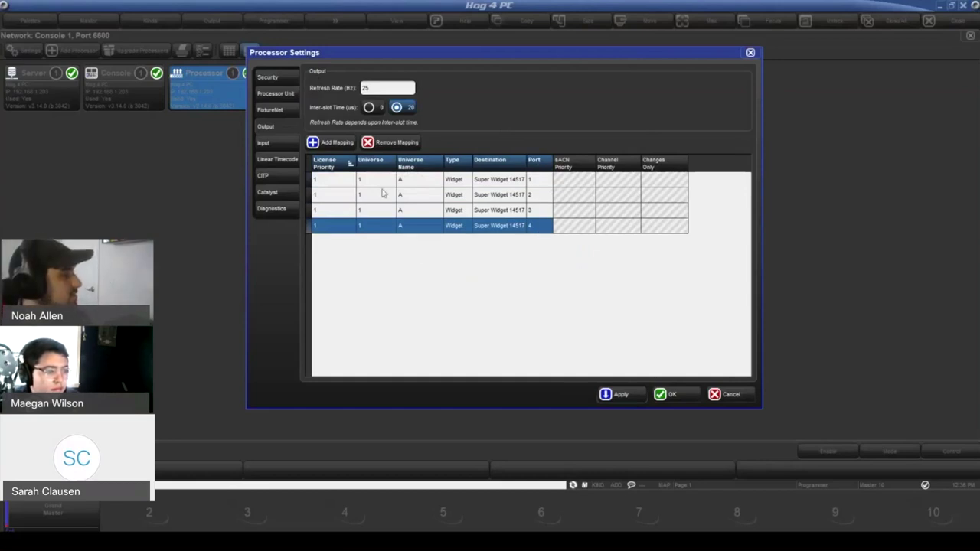
{"action": "left_click_drag", "start_coordinate": [339, 180], "coordinate": [396, 265]}
{"action": "left_click", "coordinate": [392, 147]}
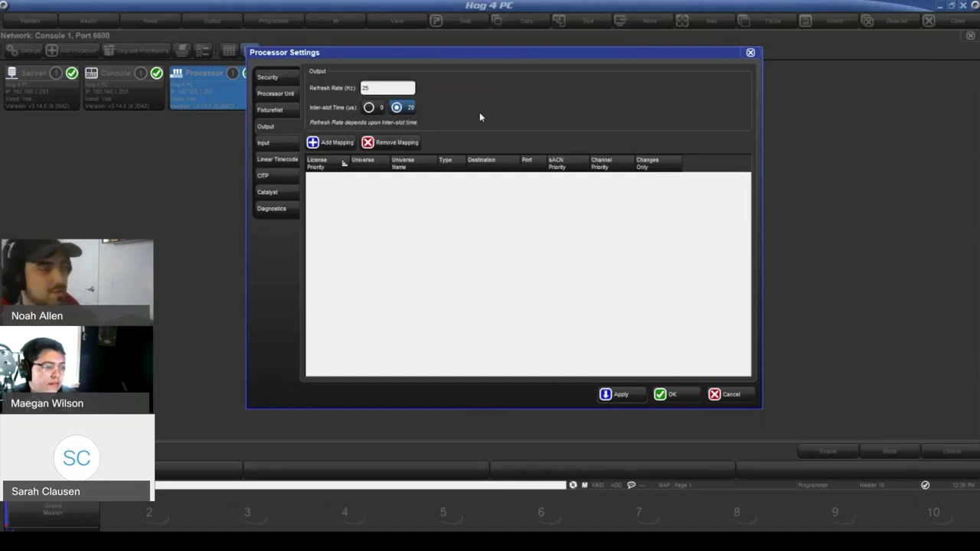
Add sACN output mappings for universes 1 through 10 and look over their license priorities.
{"action": "left_click", "coordinate": [342, 147]}
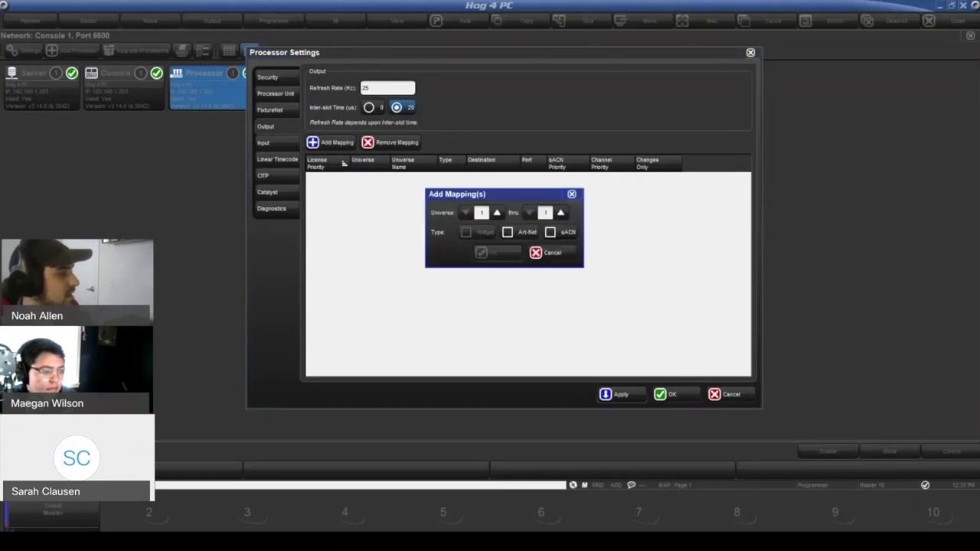
{"action": "left_click", "coordinate": [550, 231]}
{"action": "left_click", "coordinate": [561, 213]}
{"action": "left_click", "coordinate": [560, 213]}
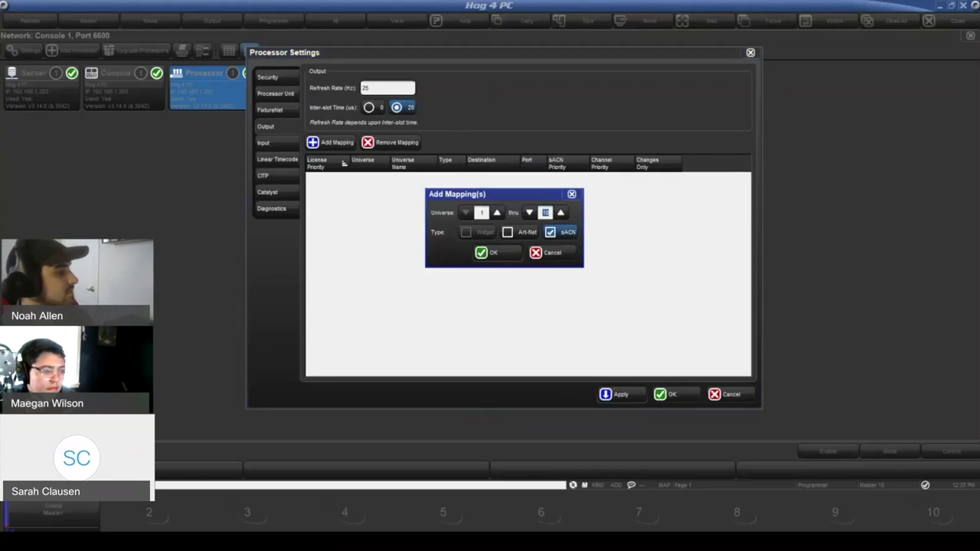
{"action": "left_click", "coordinate": [490, 252]}
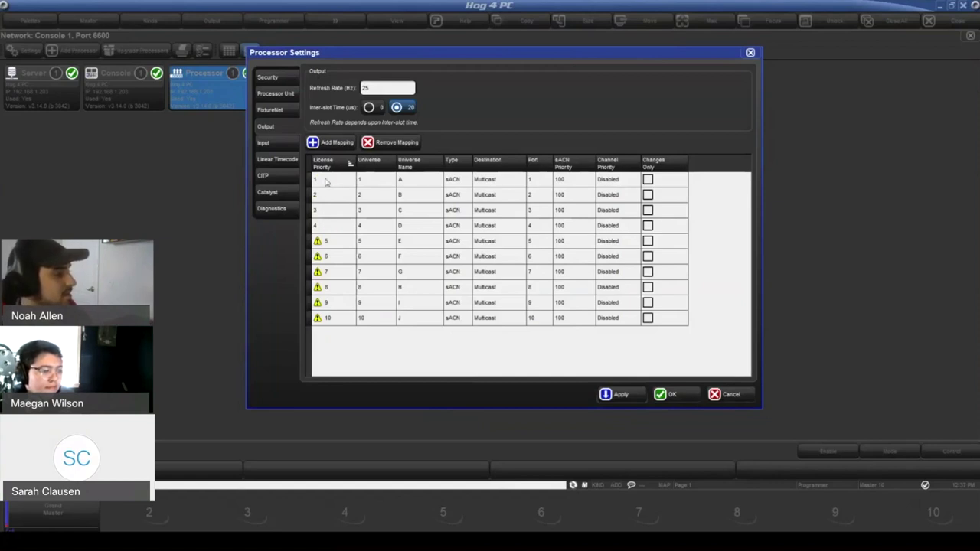
{"action": "left_click_drag", "start_coordinate": [326, 181], "coordinate": [346, 229]}
{"action": "left_click", "coordinate": [331, 244]}
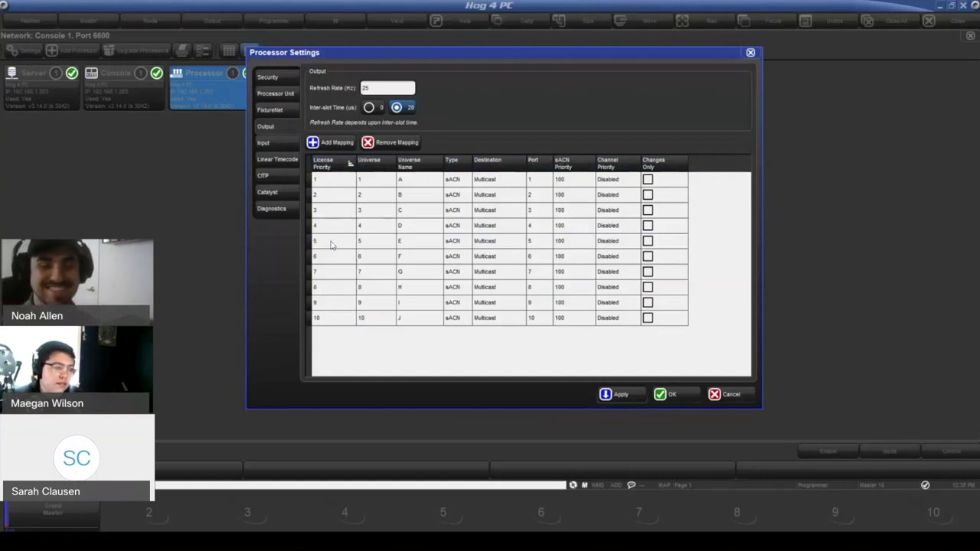
Add sACN output mappings for universes 11 through 20 and look over the extended mapping list.
{"action": "left_click", "coordinate": [339, 146]}
{"action": "left_click", "coordinate": [497, 213]}
{"action": "left_click", "coordinate": [497, 213]}
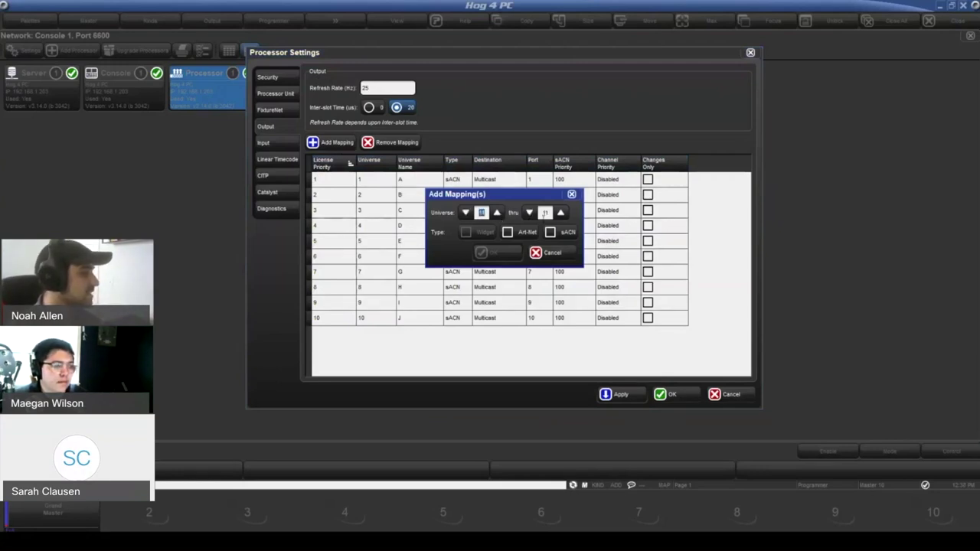
{"action": "left_click", "coordinate": [561, 213]}
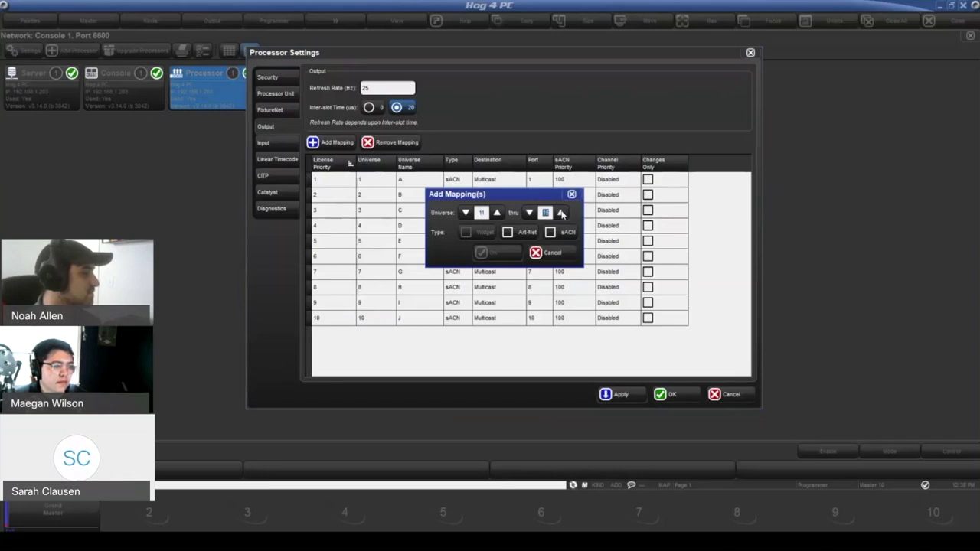
{"action": "left_click", "coordinate": [550, 232]}
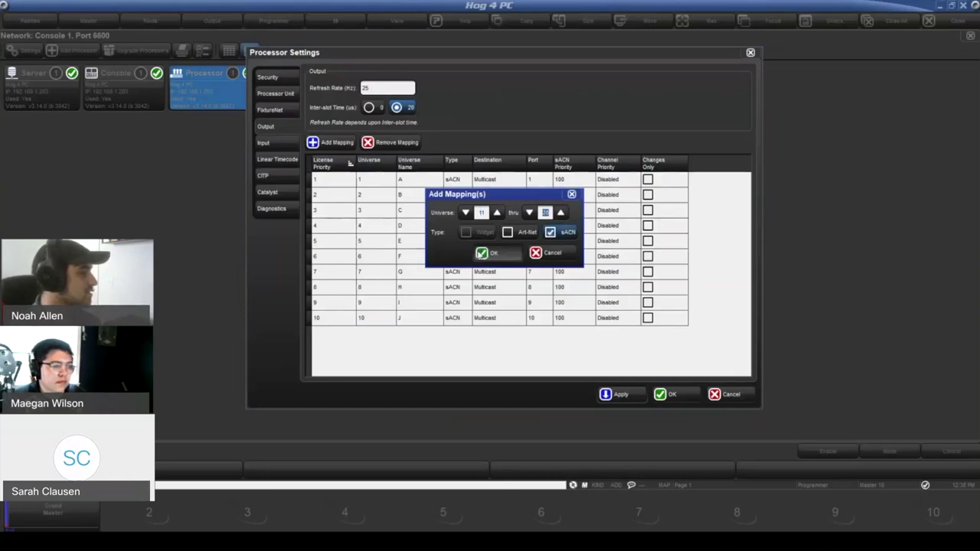
{"action": "left_click", "coordinate": [490, 253]}
{"action": "scroll", "coordinate": [413, 289], "scroll_direction": "down", "scroll_amount": 2}
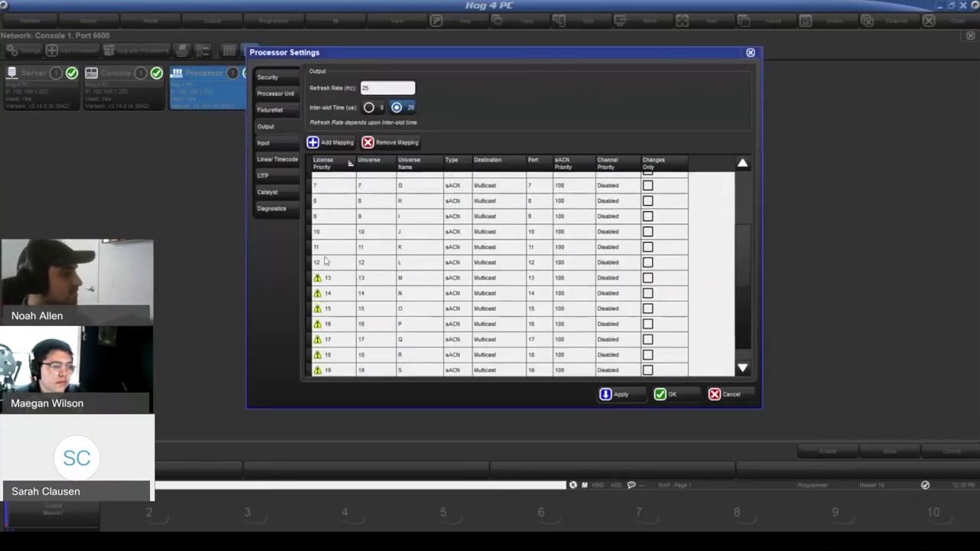
{"action": "left_click", "coordinate": [369, 264]}
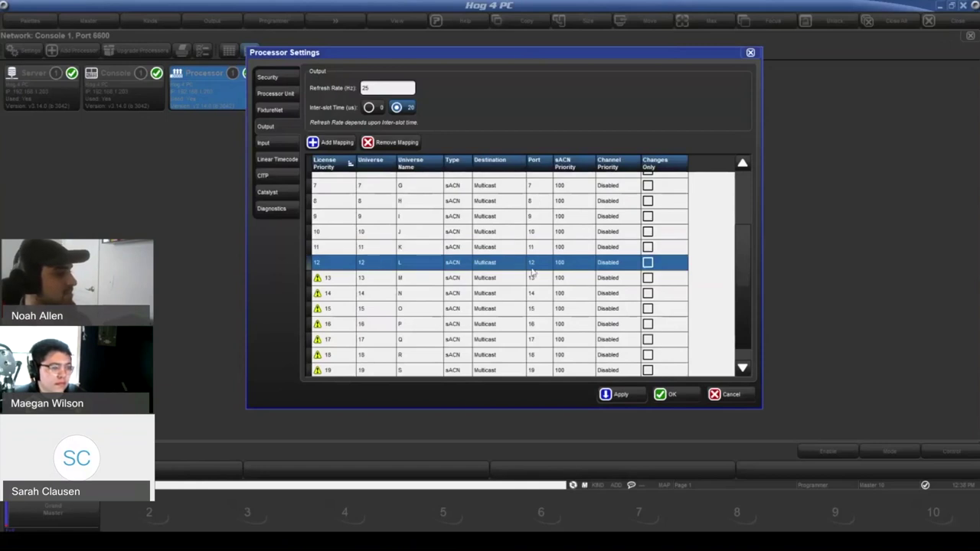
{"action": "scroll", "coordinate": [386, 260], "scroll_direction": "up", "scroll_amount": 3}
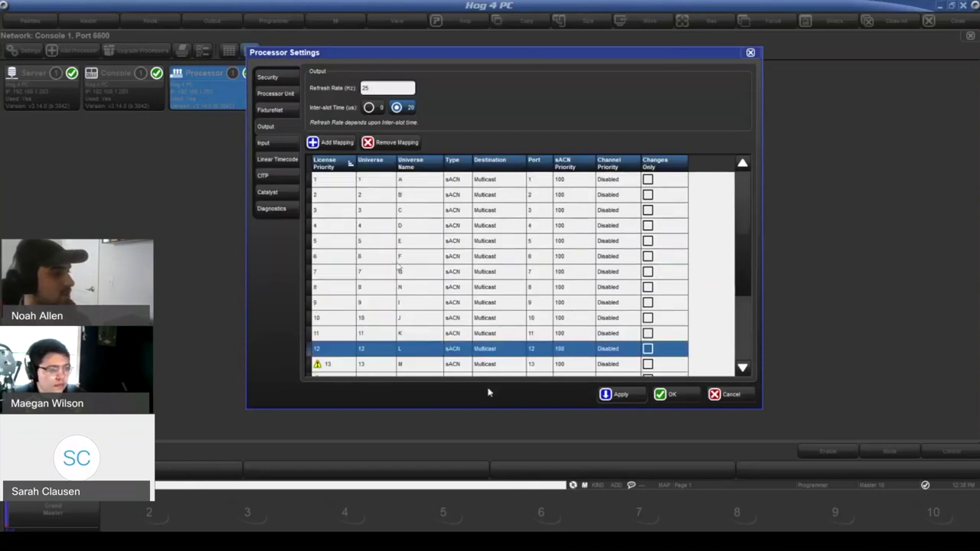
{"action": "left_click", "coordinate": [368, 198]}
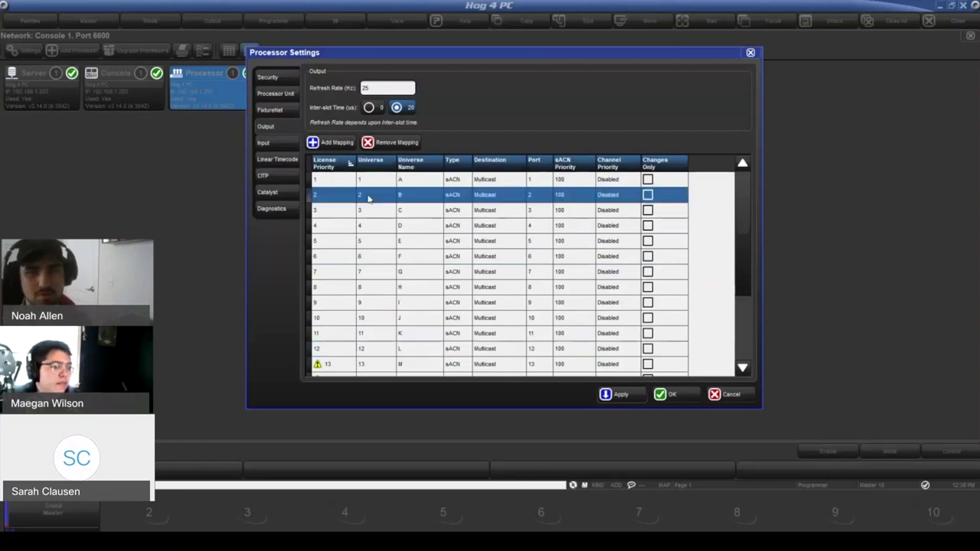
{"action": "left_click", "coordinate": [533, 181]}
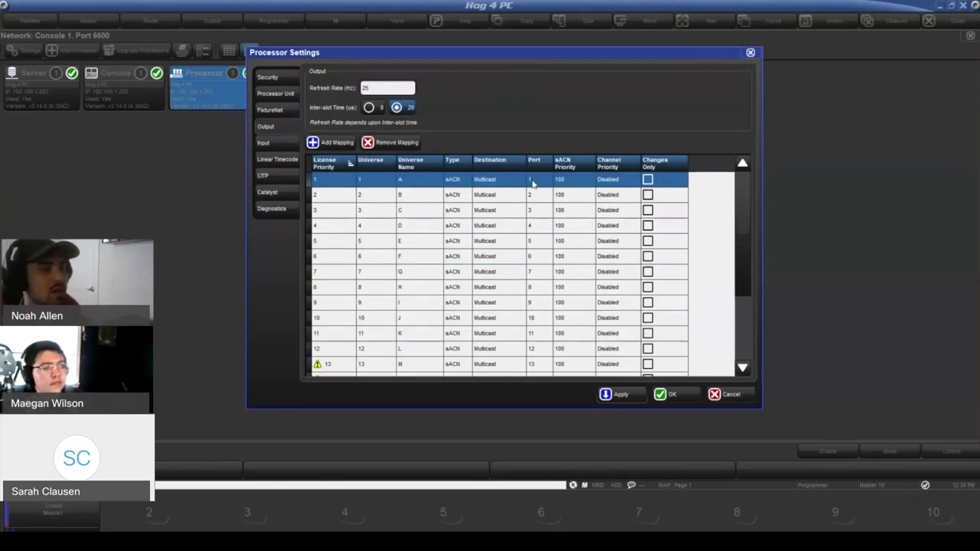
{"action": "left_click", "coordinate": [533, 182]}
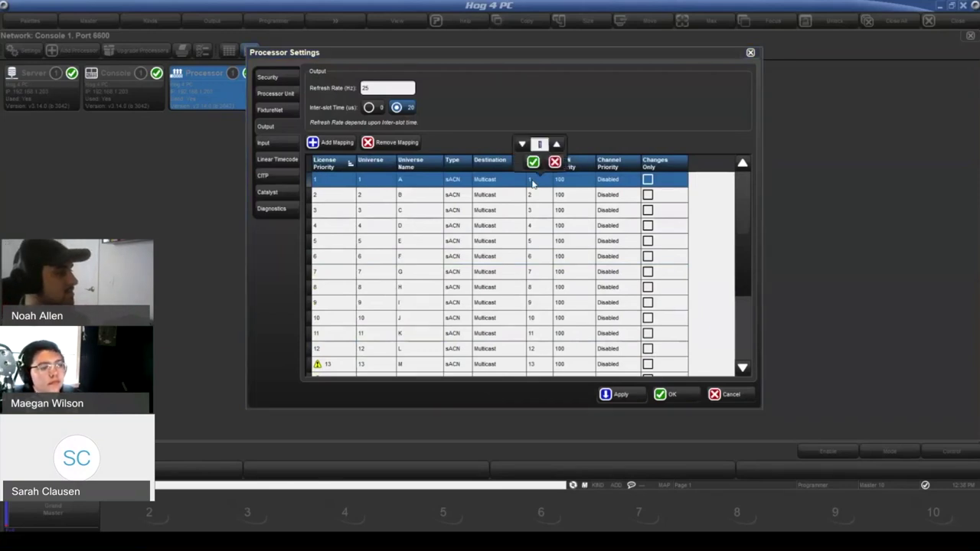
{"action": "type", "text": "100"}
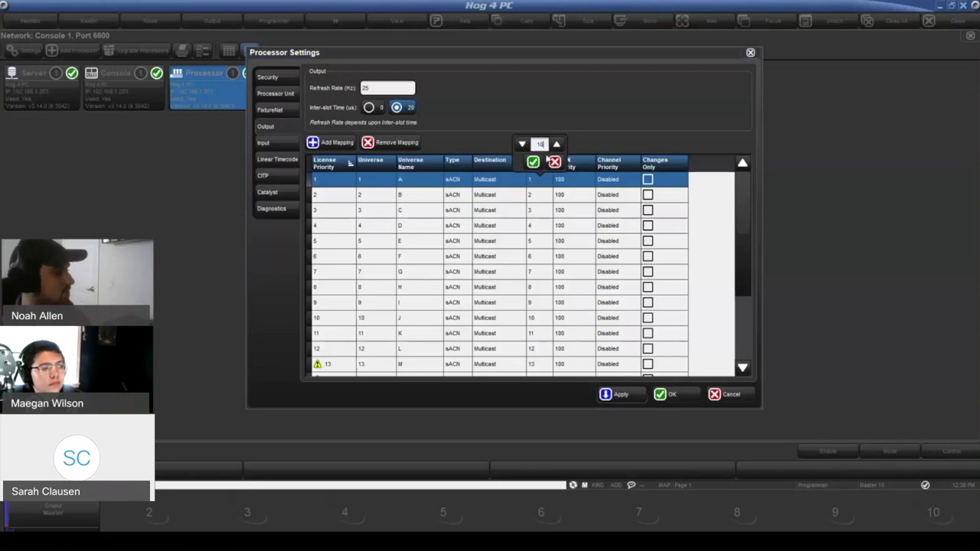
{"action": "left_click", "coordinate": [554, 162]}
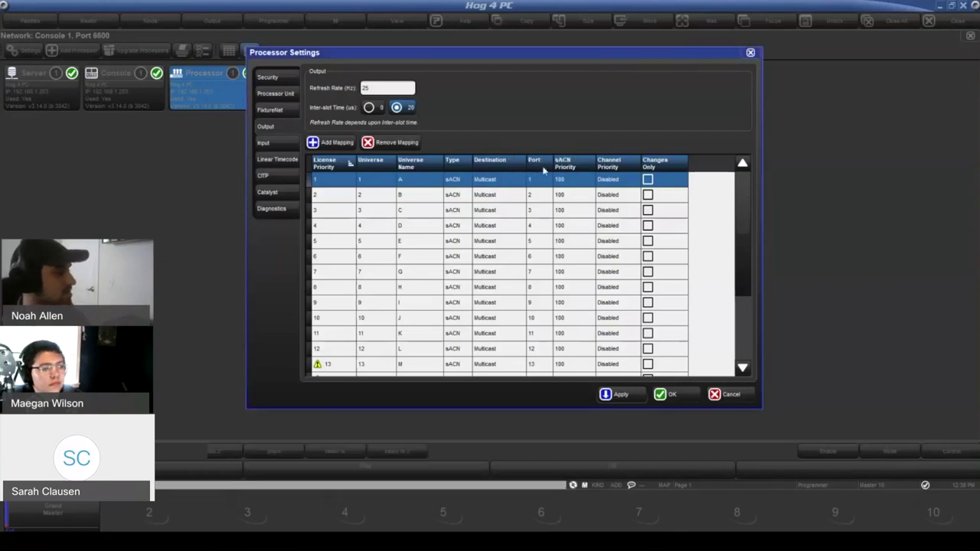
Look through the sACN port assignments and set the universe 1 mapping's port to 101.
{"action": "scroll", "coordinate": [568, 218], "scroll_direction": "down", "scroll_amount": 2}
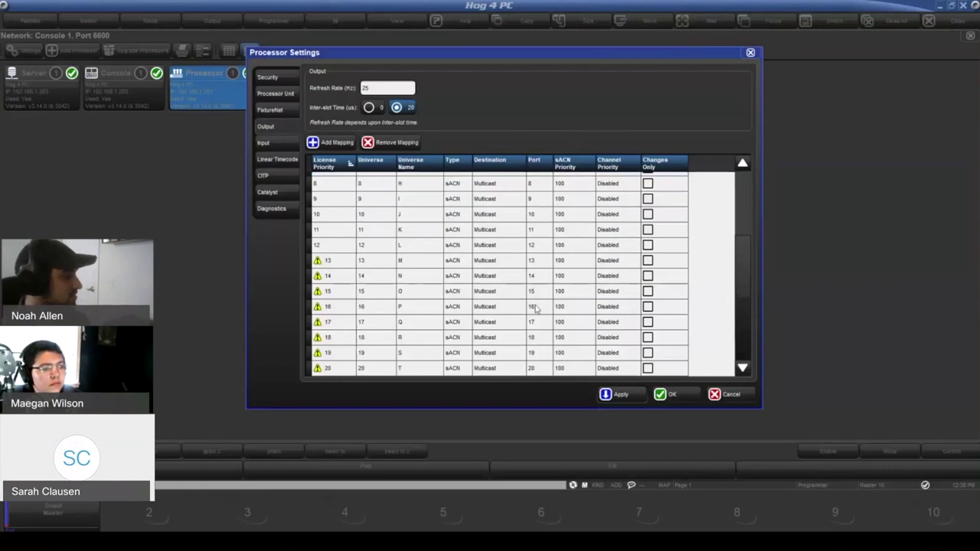
{"action": "scroll", "coordinate": [538, 345], "scroll_direction": "up", "scroll_amount": 2}
{"action": "scroll", "coordinate": [540, 280], "scroll_direction": "down", "scroll_amount": 2}
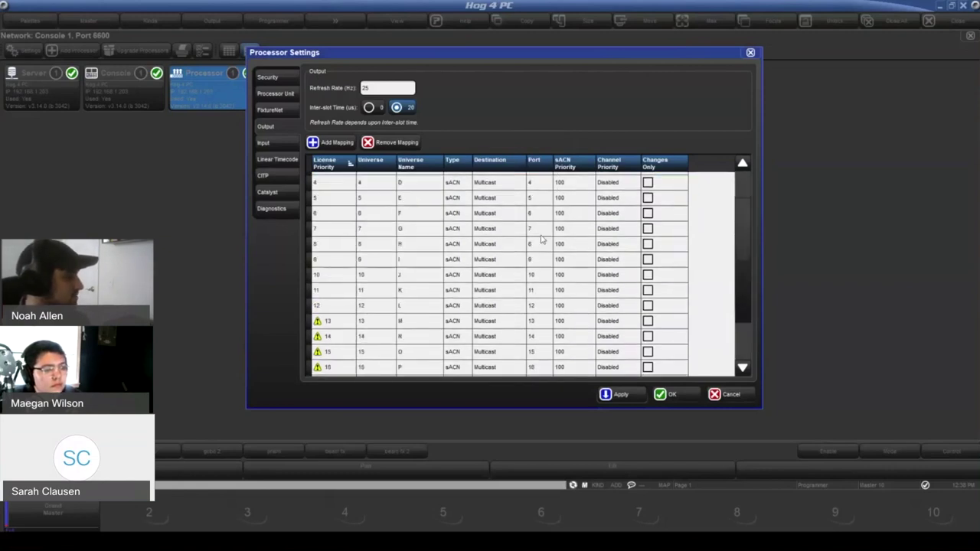
{"action": "scroll", "coordinate": [535, 291], "scroll_direction": "up", "scroll_amount": 2}
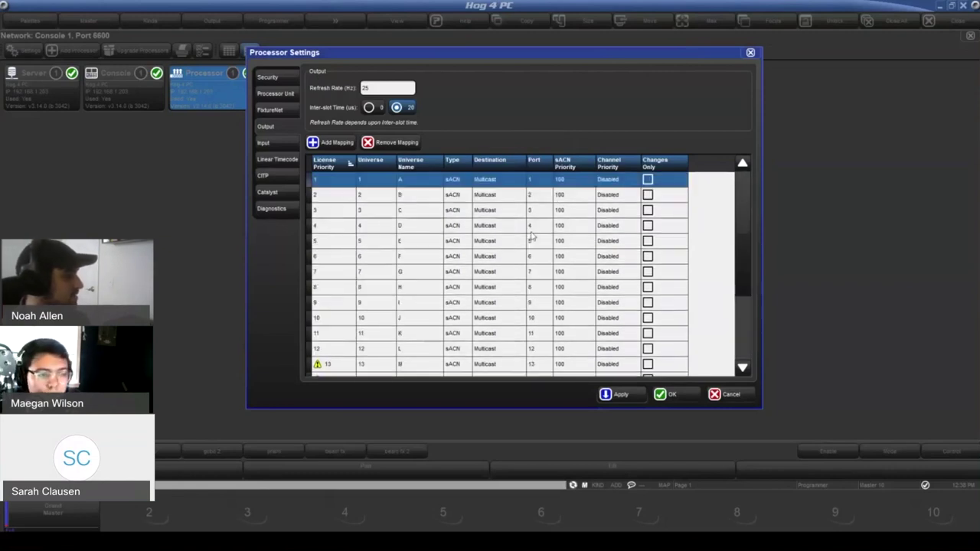
{"action": "left_click", "coordinate": [541, 186]}
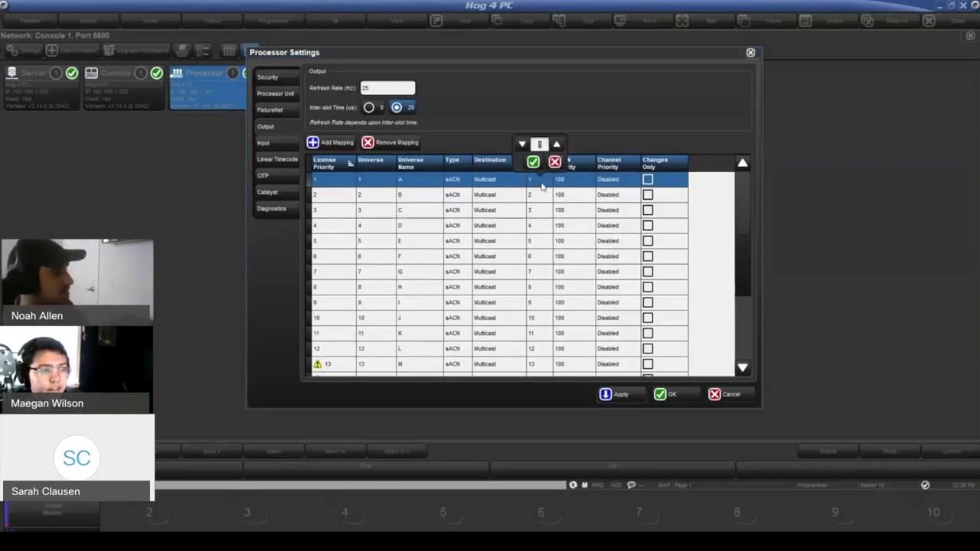
{"action": "type", "text": "101"}
{"action": "key", "text": "Return"}
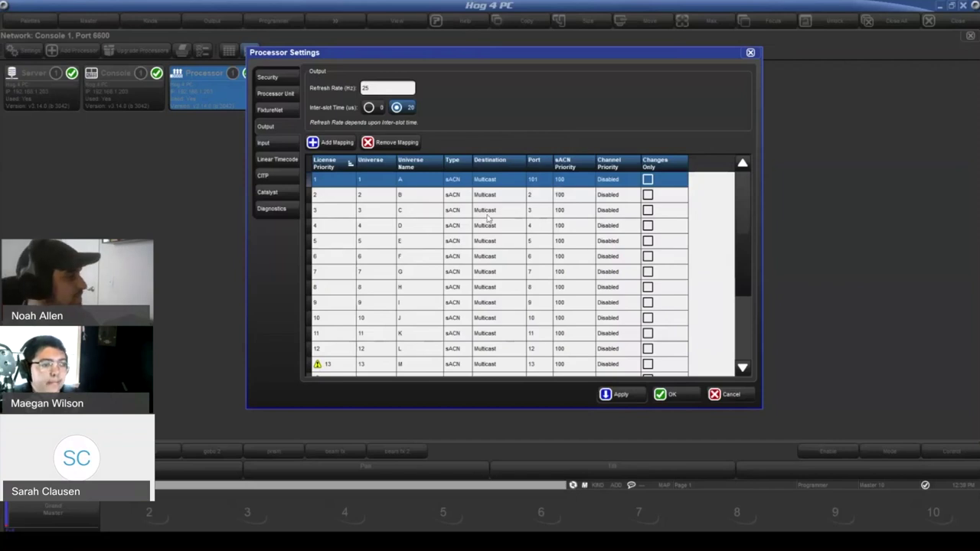
Remove all sACN mappings for universes 1 through 20.
{"action": "left_click", "coordinate": [416, 205]}
{"action": "left_click_drag", "start_coordinate": [337, 187], "coordinate": [337, 377]}
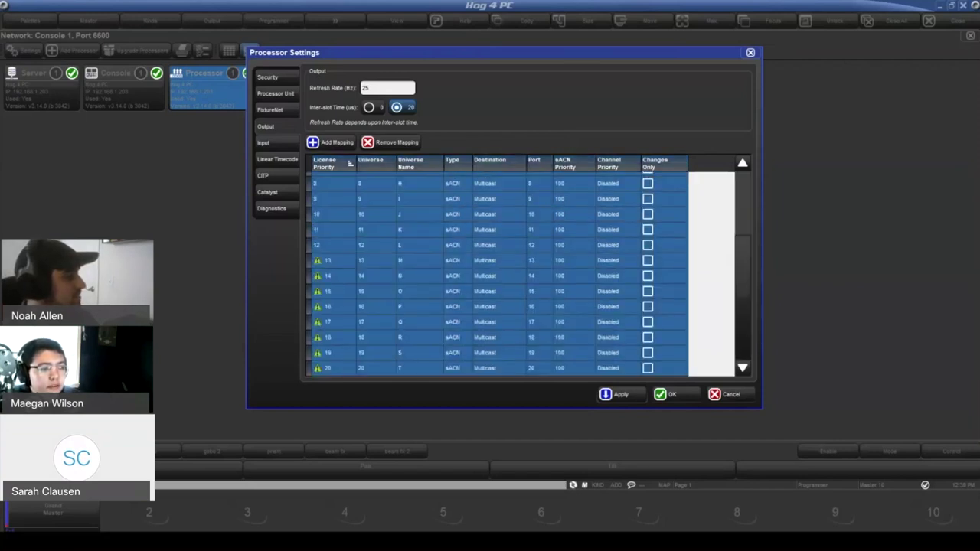
{"action": "left_click", "coordinate": [399, 145]}
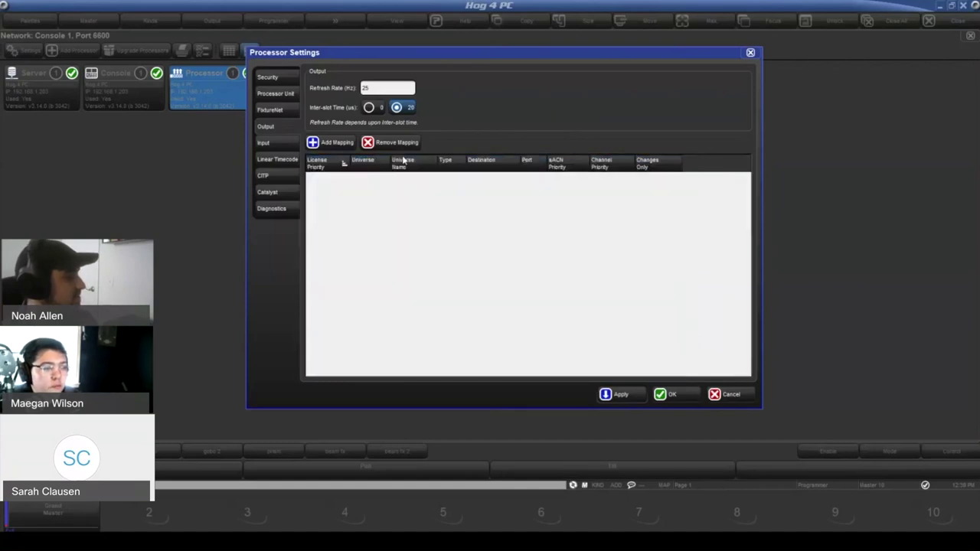
Add Art-Net output mappings for universes 1 through 20 and look over the resulting list.
{"action": "left_click", "coordinate": [334, 145]}
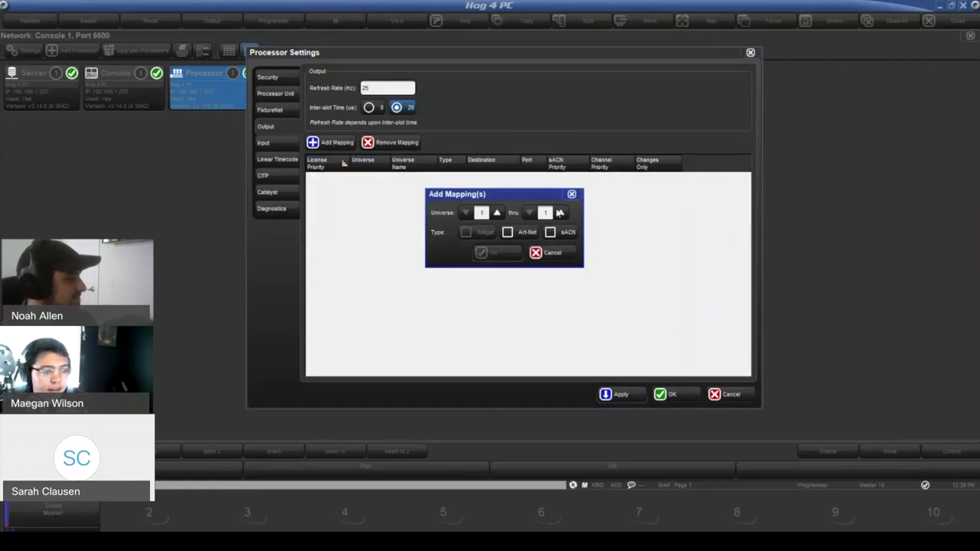
{"action": "left_click", "coordinate": [561, 212]}
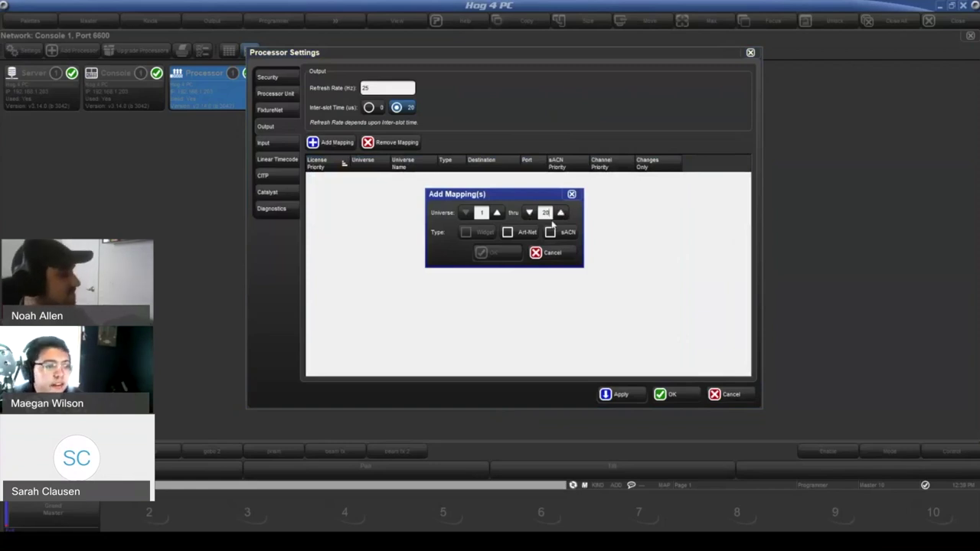
{"action": "left_click", "coordinate": [508, 232]}
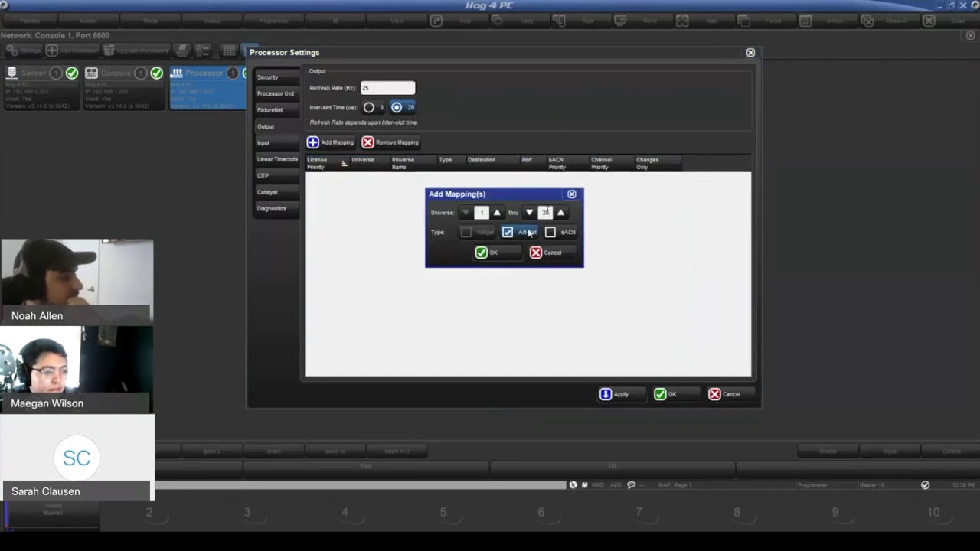
{"action": "left_click", "coordinate": [503, 256]}
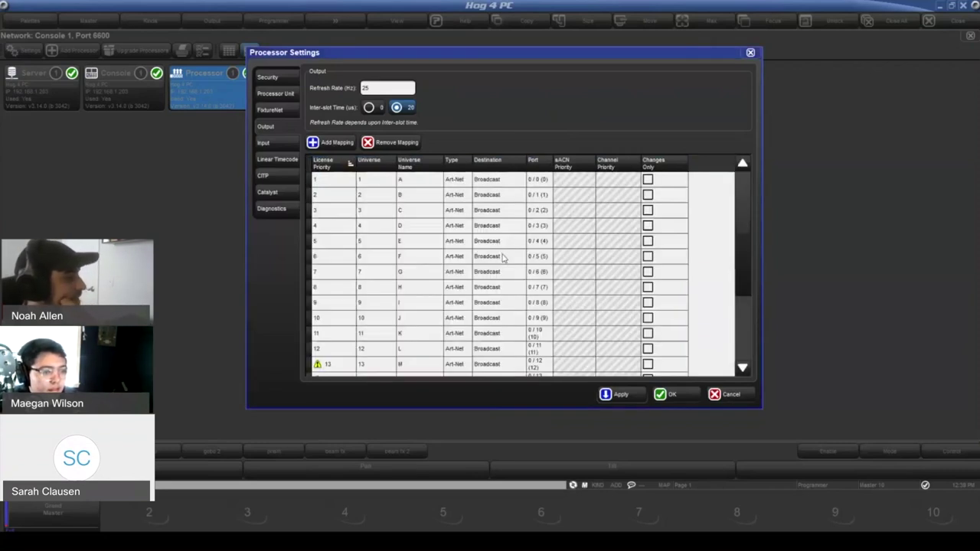
{"action": "scroll", "coordinate": [397, 214], "scroll_direction": "down", "scroll_amount": 3}
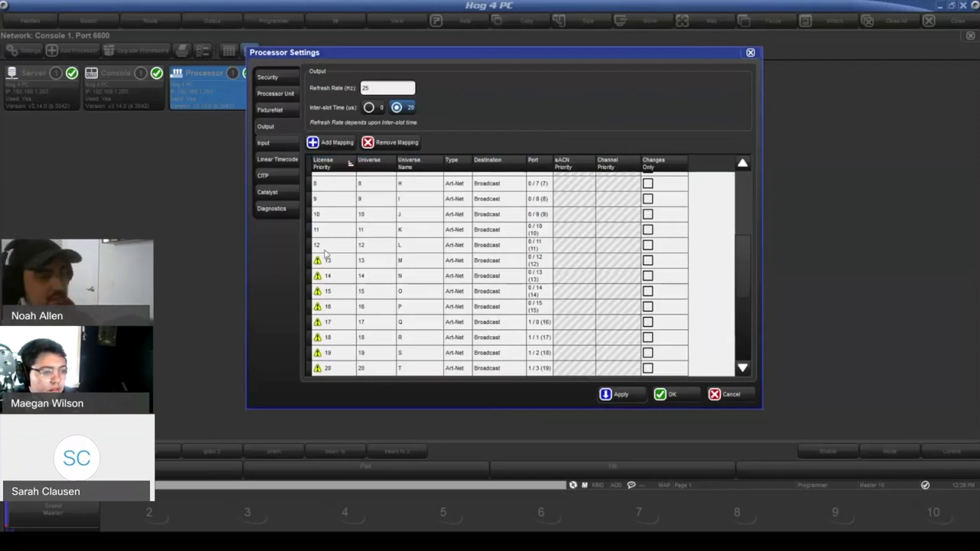
{"action": "scroll", "coordinate": [325, 255], "scroll_direction": "up", "scroll_amount": 3}
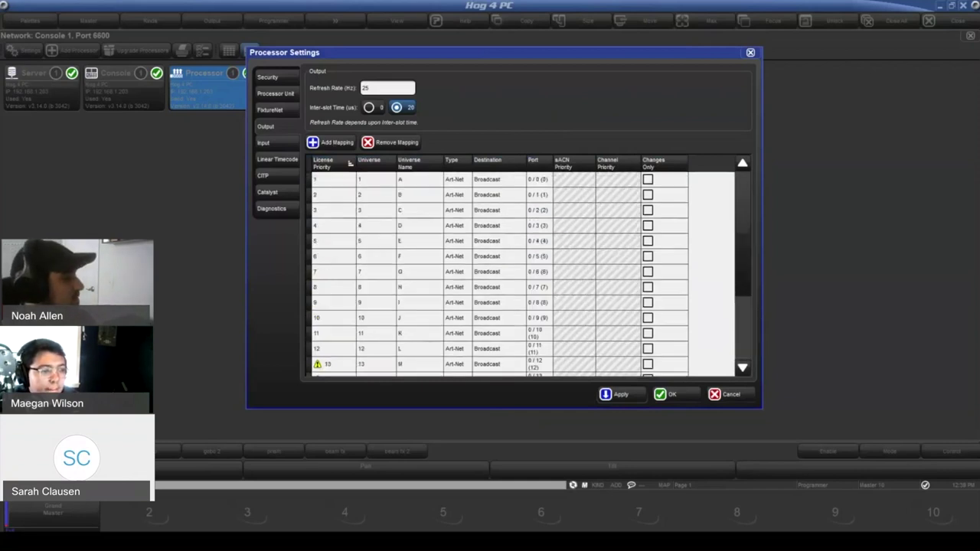
View the destination options of the universe 1 Art-Net mapping without changing them.
{"action": "left_click", "coordinate": [497, 182]}
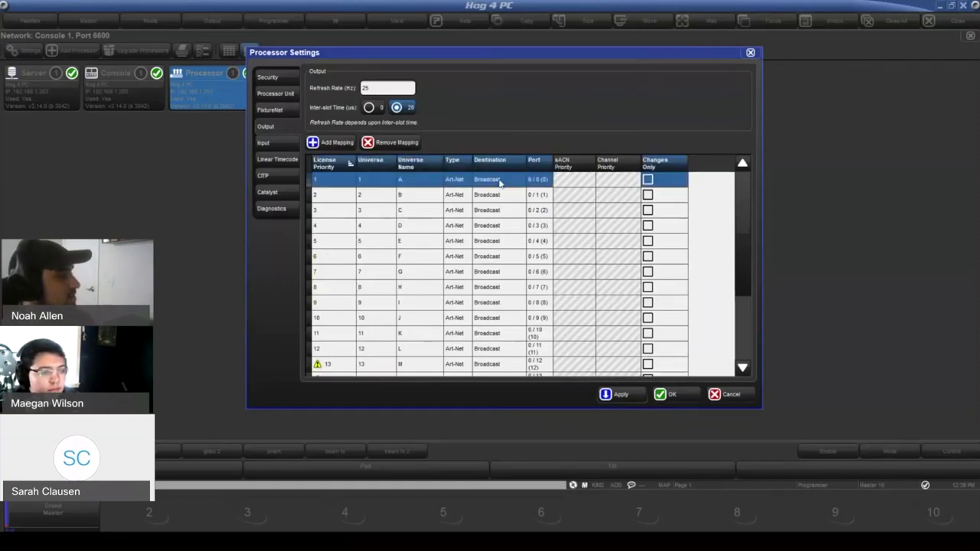
{"action": "left_click", "coordinate": [502, 185]}
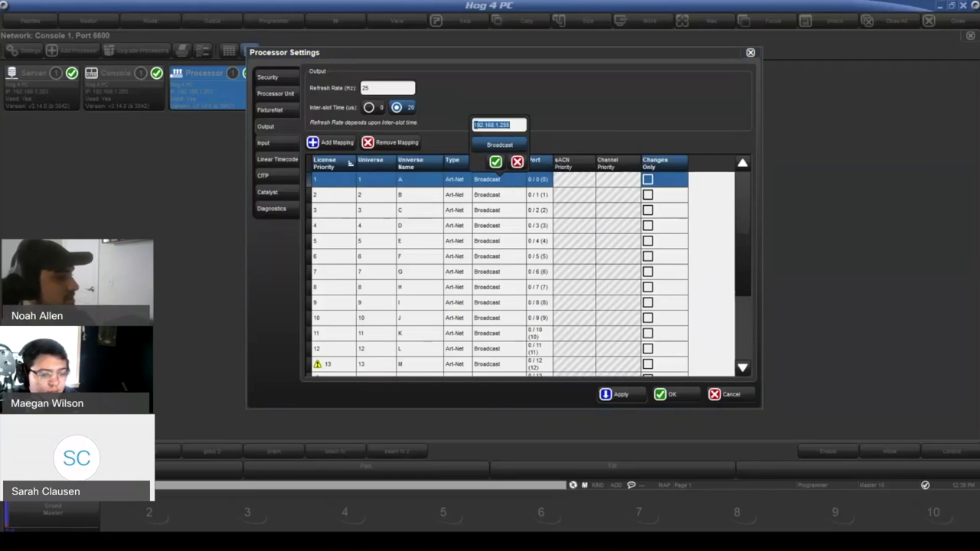
{"action": "left_click", "coordinate": [516, 164]}
Preview how raising the decimal value changes the subnet and universe of the universe 1 Art-Net port, and discard the change.
{"action": "left_click", "coordinate": [536, 196]}
{"action": "left_click", "coordinate": [538, 181]}
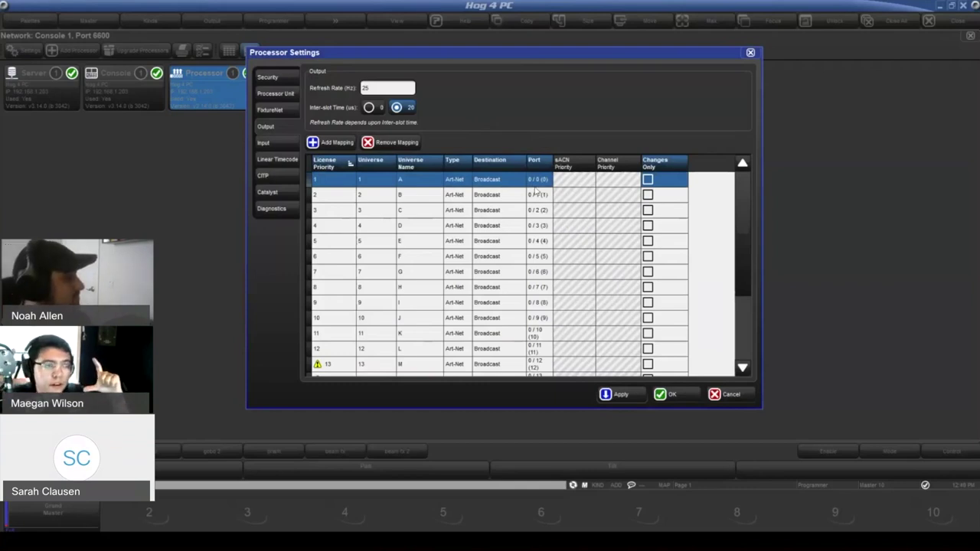
{"action": "left_click", "coordinate": [543, 181]}
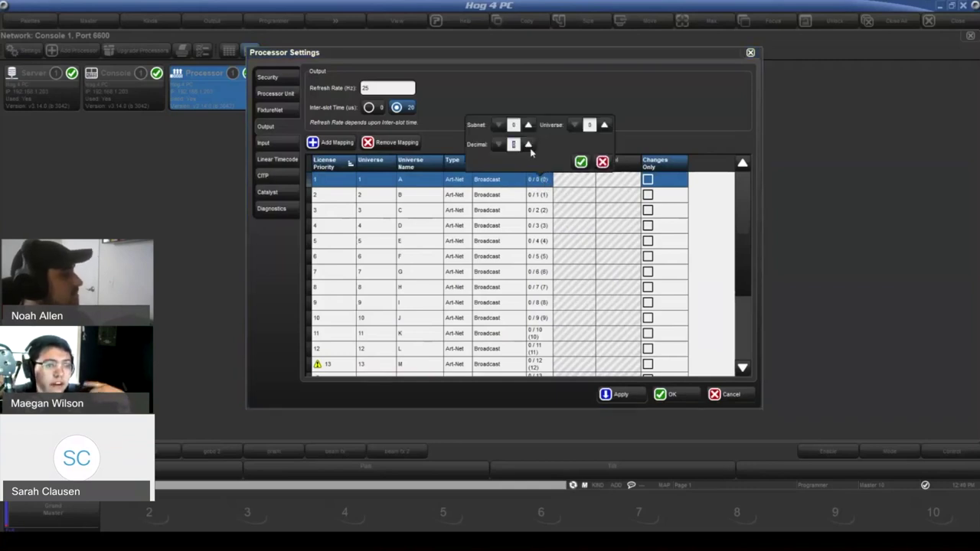
{"action": "left_click", "coordinate": [528, 144]}
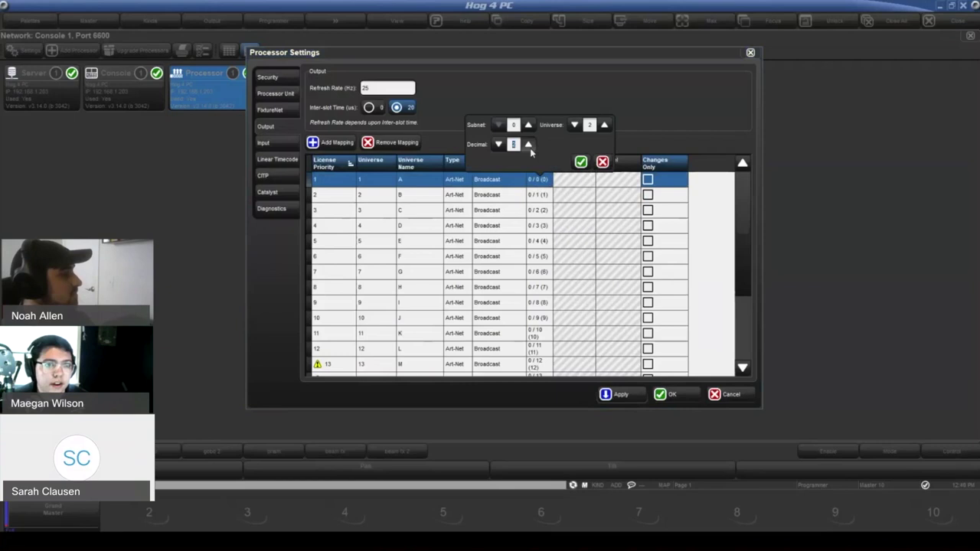
{"action": "left_click", "coordinate": [529, 148]}
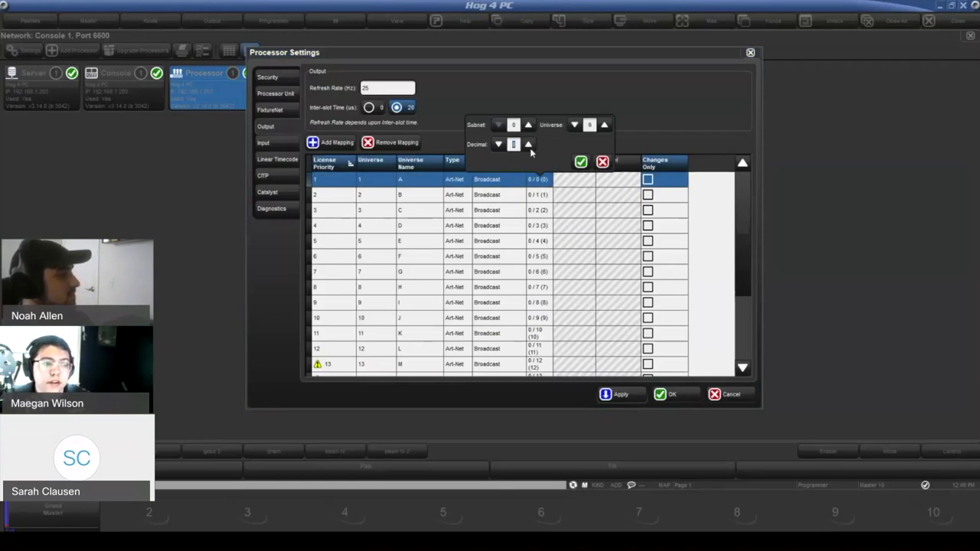
{"action": "left_click", "coordinate": [530, 148]}
{"action": "left_click", "coordinate": [530, 147]}
{"action": "left_click", "coordinate": [530, 148]}
{"action": "left_click", "coordinate": [530, 147]}
{"action": "left_click", "coordinate": [530, 148]}
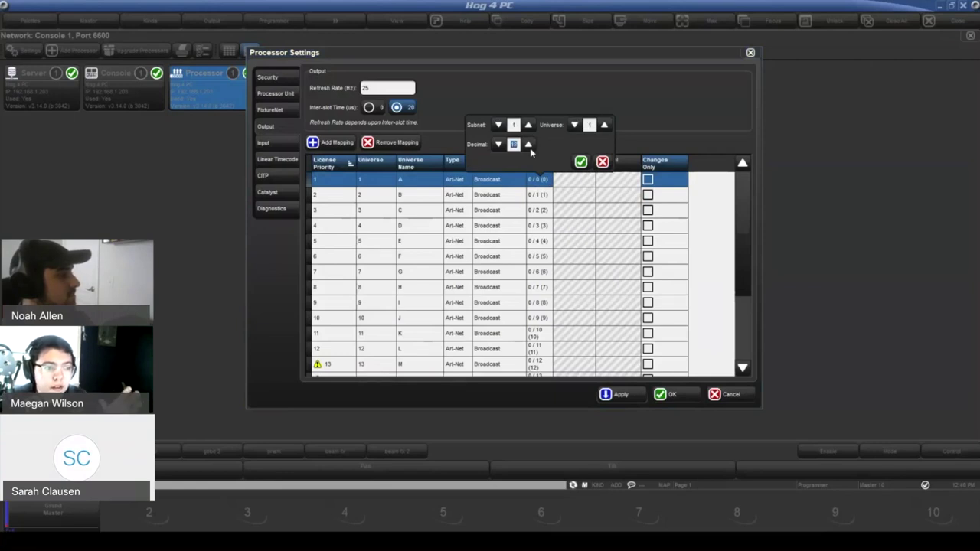
{"action": "left_click", "coordinate": [530, 148]}
{"action": "left_click", "coordinate": [530, 148]}
{"action": "left_click", "coordinate": [530, 148]}
{"action": "left_click", "coordinate": [529, 147]}
{"action": "left_click", "coordinate": [530, 148]}
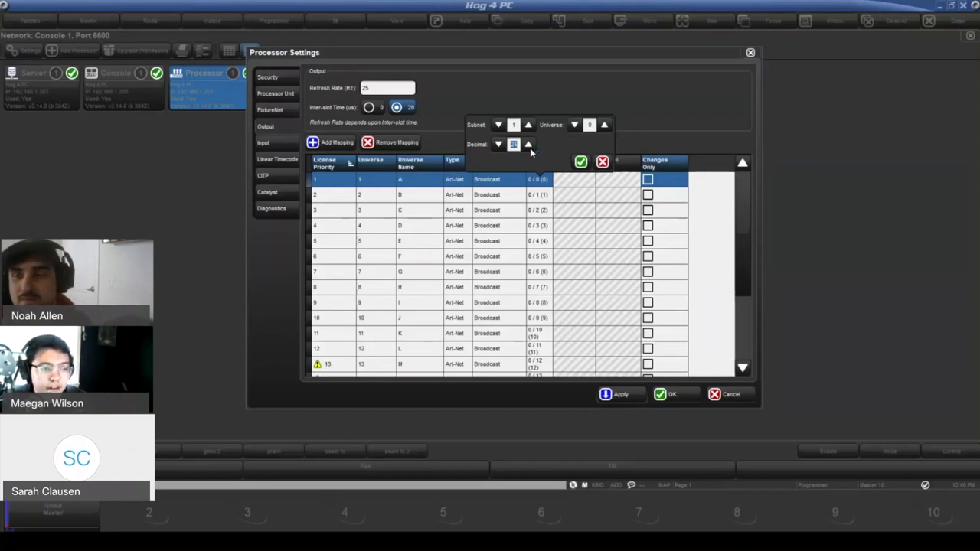
{"action": "left_click", "coordinate": [530, 148]}
{"action": "left_click", "coordinate": [530, 147]}
{"action": "left_click", "coordinate": [530, 148]}
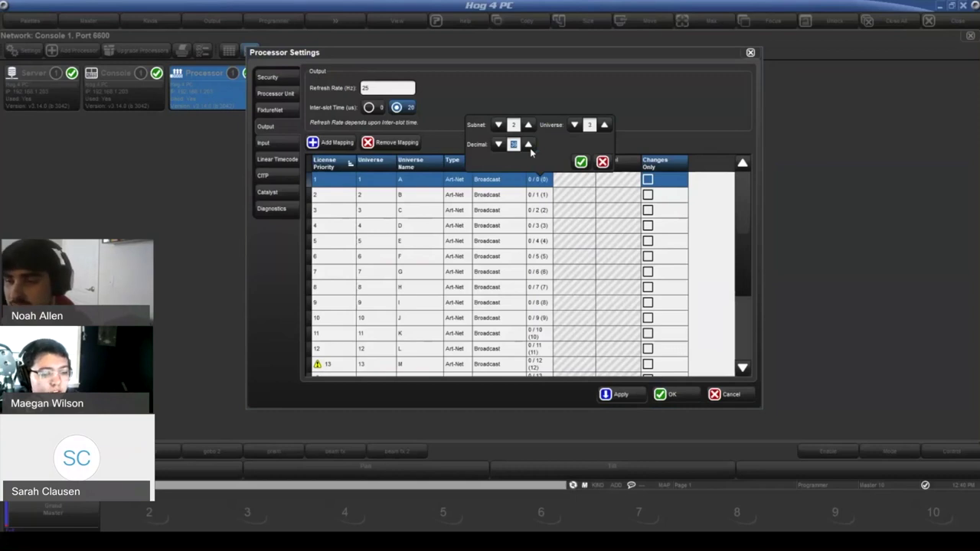
{"action": "left_click", "coordinate": [529, 148]}
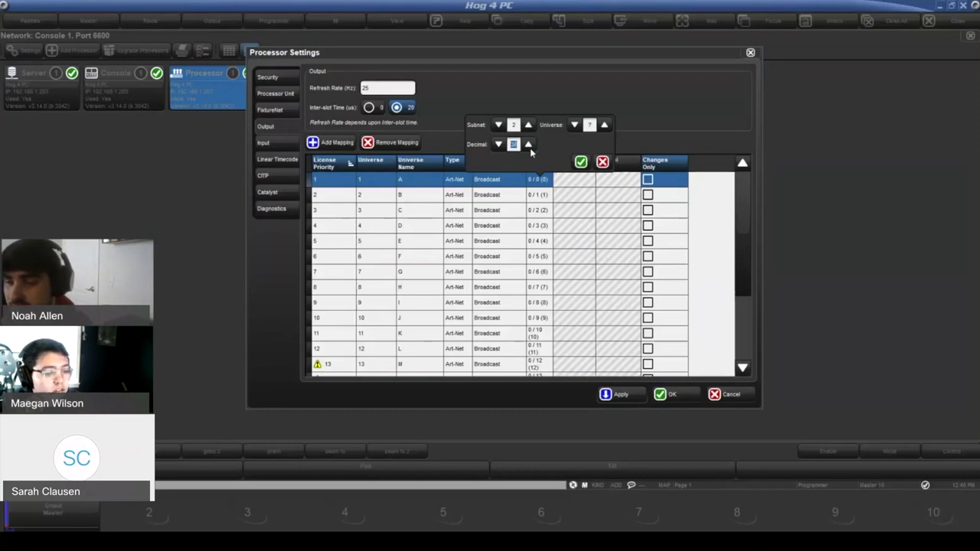
{"action": "left_click", "coordinate": [530, 148]}
{"action": "left_click", "coordinate": [530, 148]}
{"action": "left_click", "coordinate": [530, 148]}
{"action": "left_click", "coordinate": [530, 147]}
{"action": "left_click", "coordinate": [530, 148]}
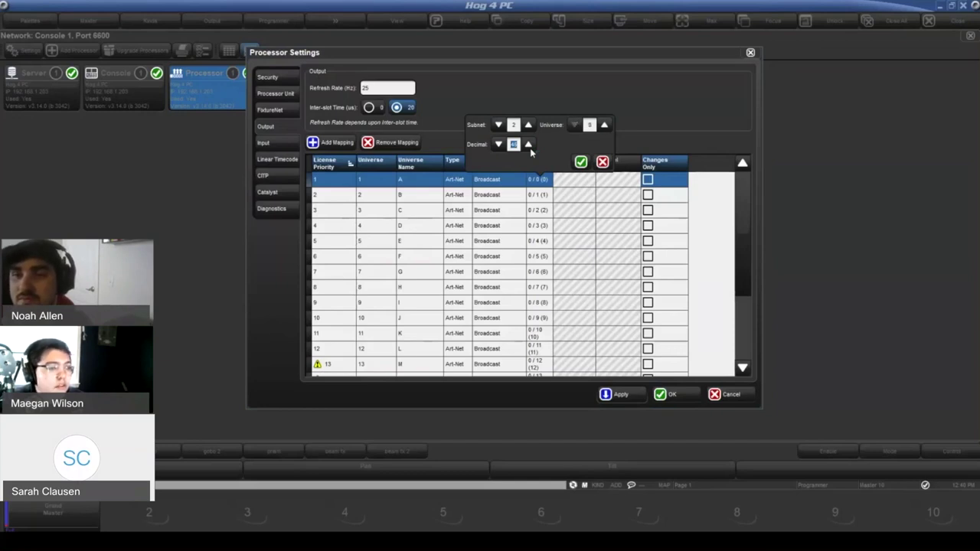
{"action": "left_click", "coordinate": [530, 148]}
{"action": "left_click", "coordinate": [530, 148]}
{"action": "left_click", "coordinate": [530, 147]}
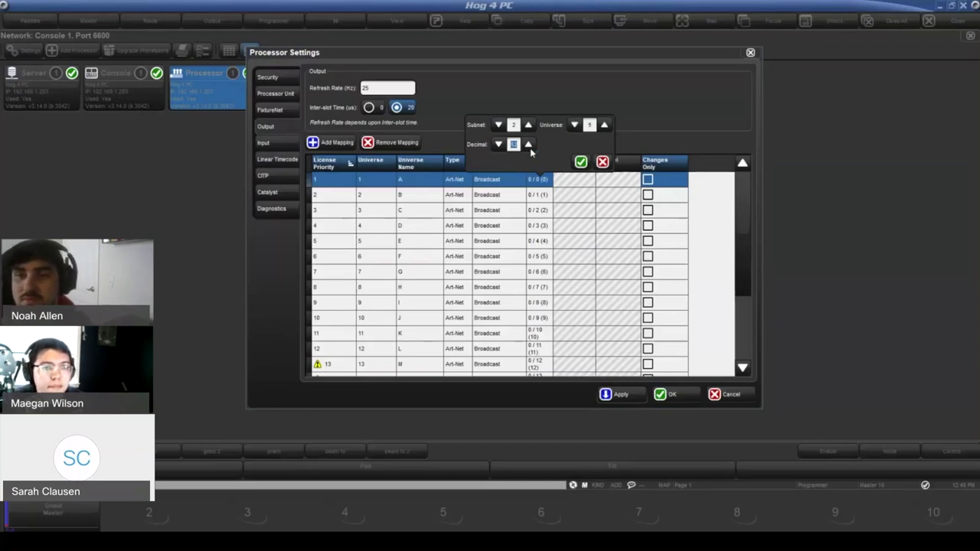
{"action": "left_click", "coordinate": [602, 162]}
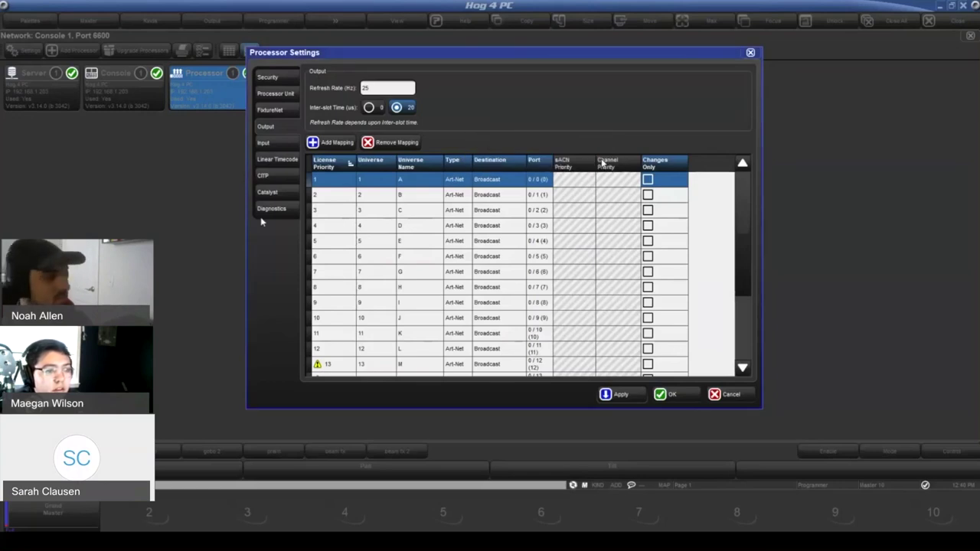
Replace all the Art-Net mappings with both Art-Net and sACN mappings for universes 1 through 13.
{"action": "left_click_drag", "start_coordinate": [345, 184], "coordinate": [434, 365]}
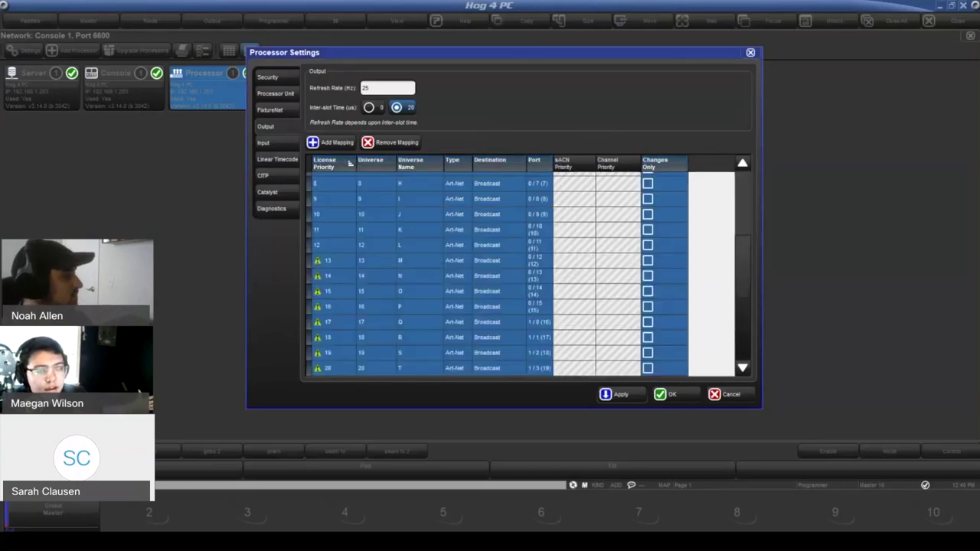
{"action": "key", "text": "Delete"}
{"action": "left_click", "coordinate": [330, 142]}
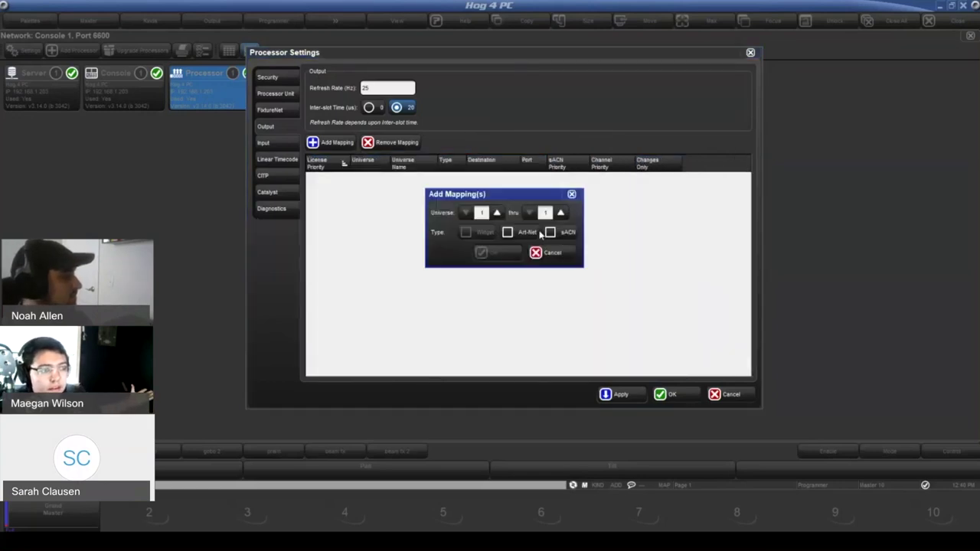
{"action": "left_click", "coordinate": [549, 232]}
{"action": "left_click", "coordinate": [561, 213]}
{"action": "left_click", "coordinate": [561, 213]}
{"action": "left_click", "coordinate": [561, 214]}
{"action": "left_click", "coordinate": [561, 214]}
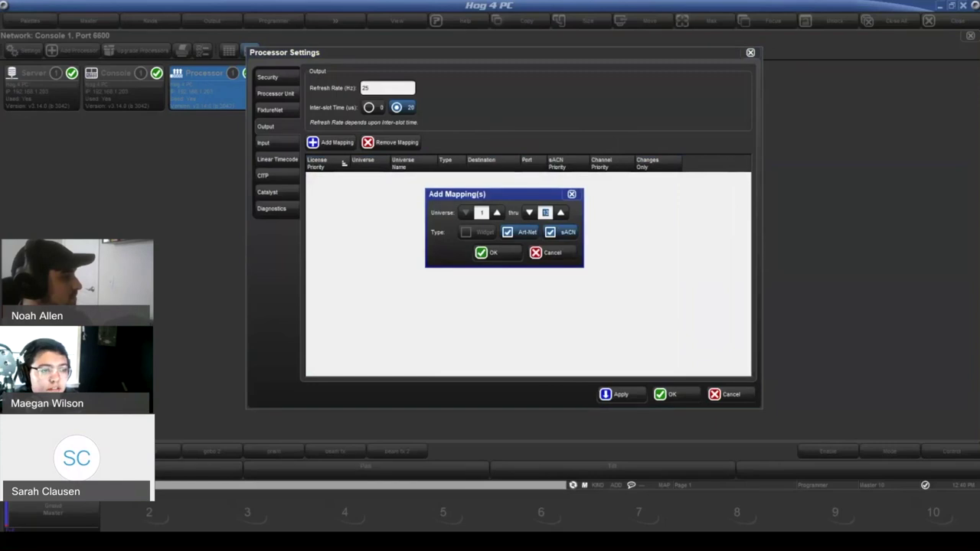
{"action": "left_click", "coordinate": [494, 253]}
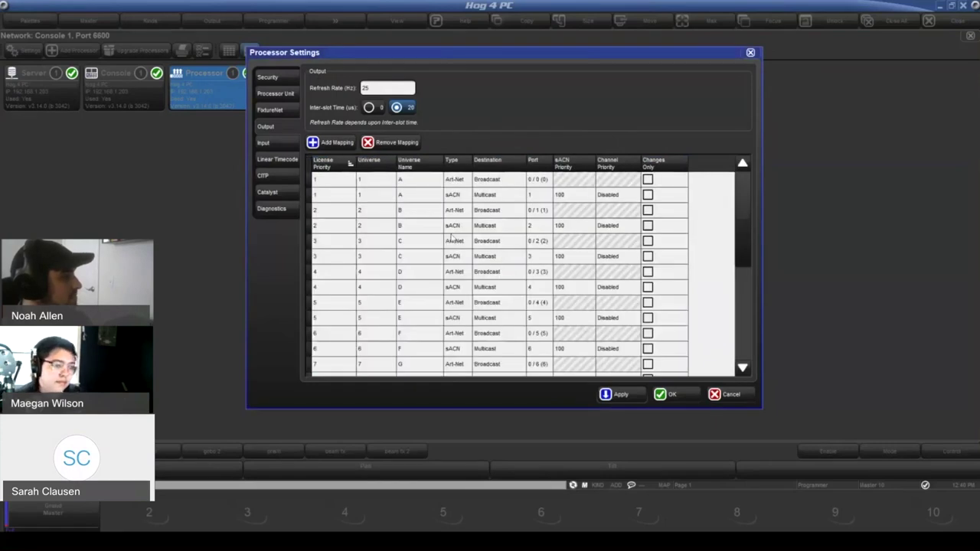
Sort the mappings by type and examine the license priority of the first 12 universes in both the Art-Net and sACN groups.
{"action": "left_click", "coordinate": [462, 166]}
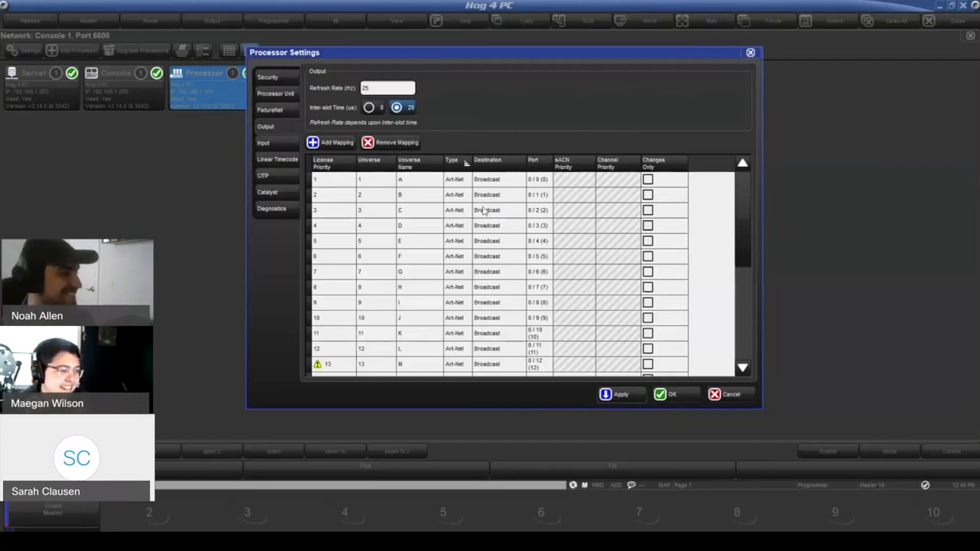
{"action": "scroll", "coordinate": [486, 214], "scroll_direction": "down", "scroll_amount": 5}
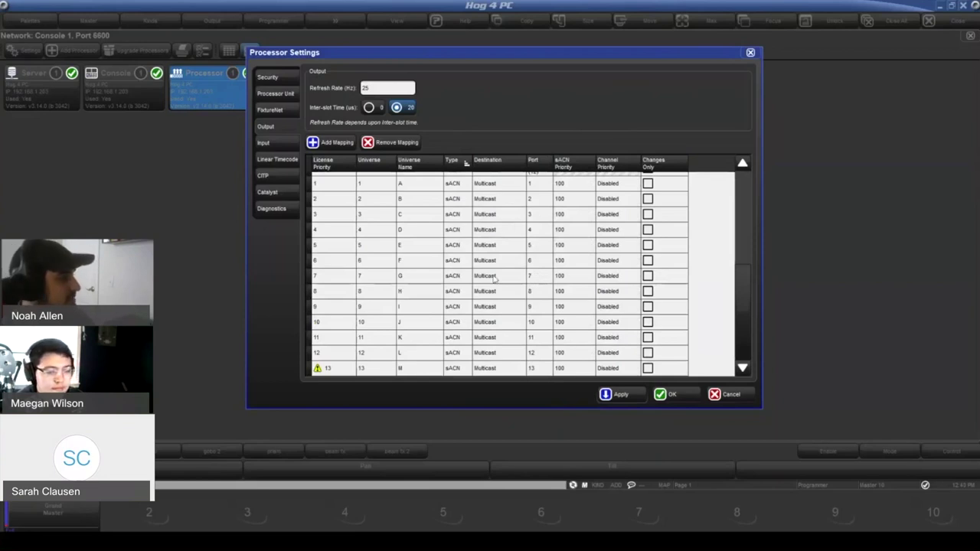
{"action": "scroll", "coordinate": [495, 280], "scroll_direction": "up", "scroll_amount": 5}
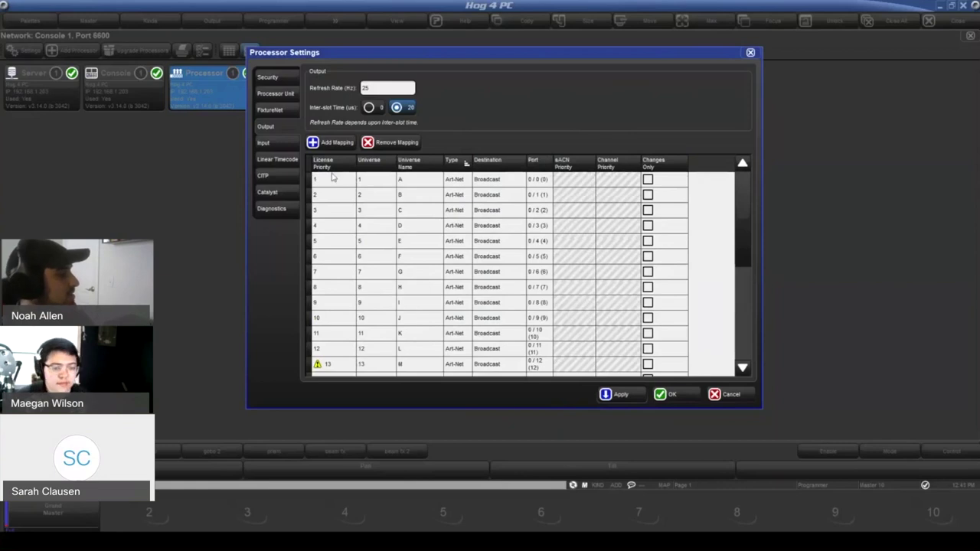
{"action": "left_click_drag", "start_coordinate": [336, 180], "coordinate": [466, 348]}
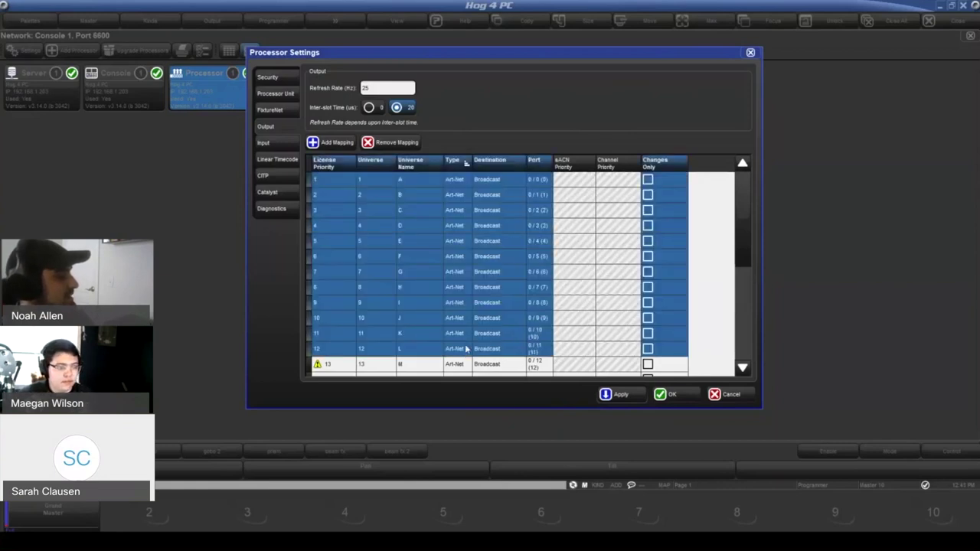
{"action": "scroll", "coordinate": [466, 348], "scroll_direction": "down", "scroll_amount": 5}
{"action": "left_click_drag", "start_coordinate": [329, 188], "coordinate": [461, 354]}
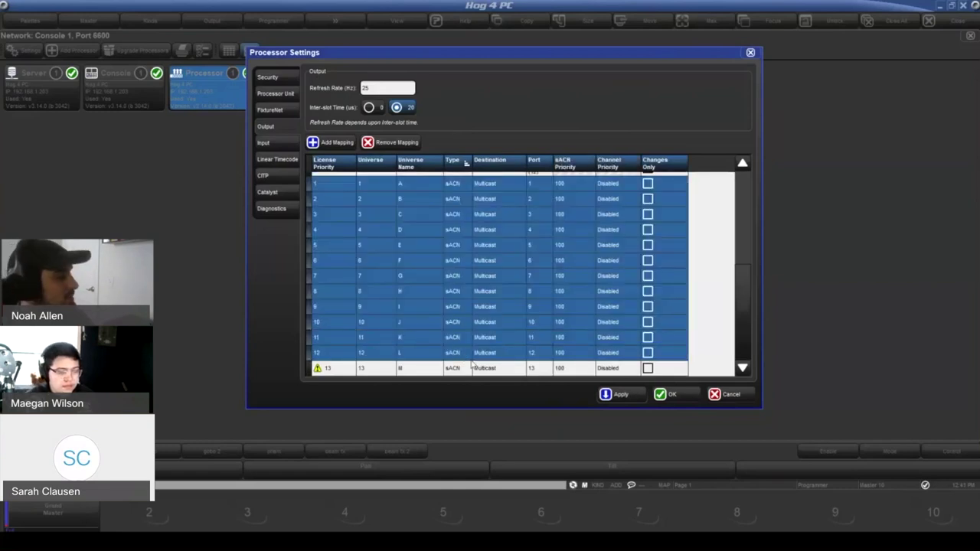
{"action": "key", "text": "Delete"}
{"action": "scroll", "coordinate": [441, 352], "scroll_direction": "up", "scroll_amount": 5}
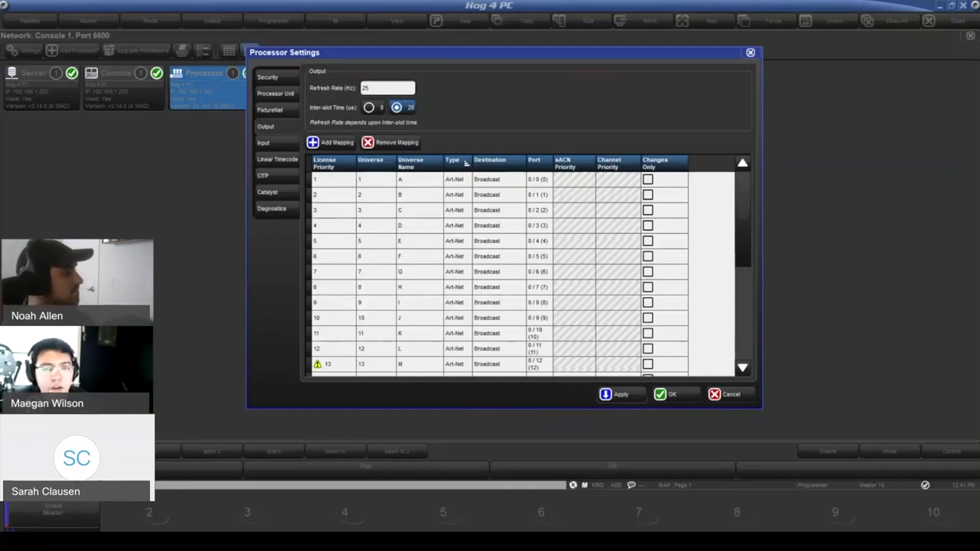
{"action": "left_click", "coordinate": [376, 288]}
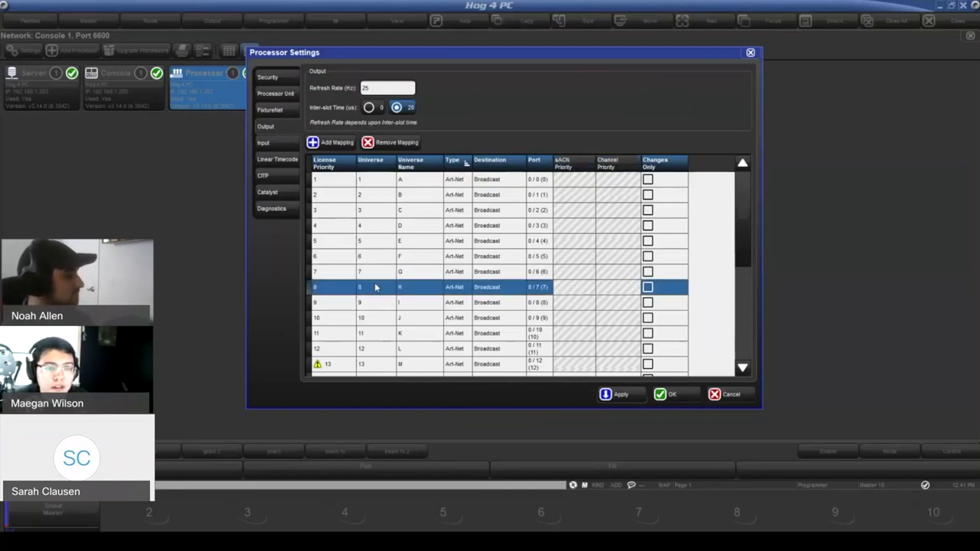
{"action": "left_click", "coordinate": [378, 335]}
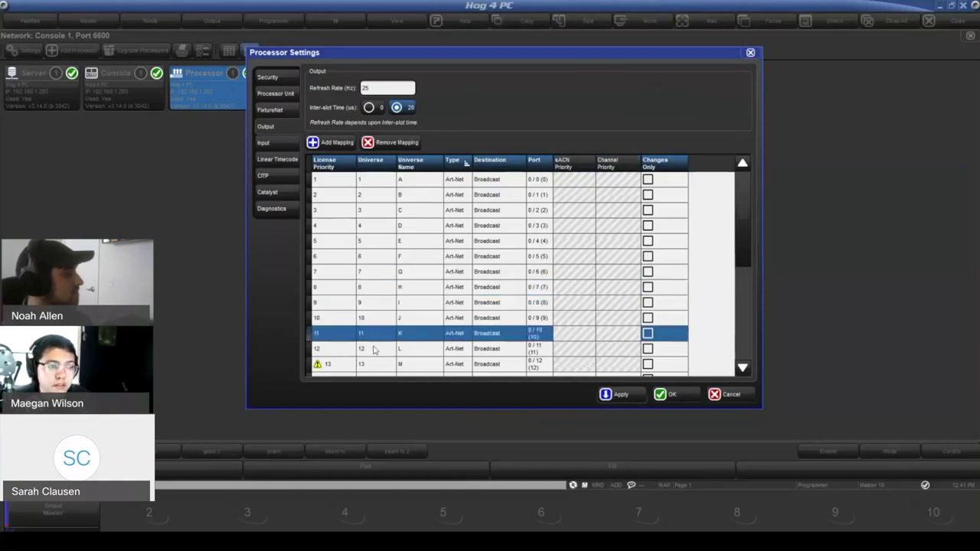
Remove all Art-Net and sACN mappings for universes 1 through 13.
{"action": "left_click", "coordinate": [376, 183]}
{"action": "left_click_drag", "start_coordinate": [343, 192], "coordinate": [344, 375]}
{"action": "left_click", "coordinate": [392, 143]}
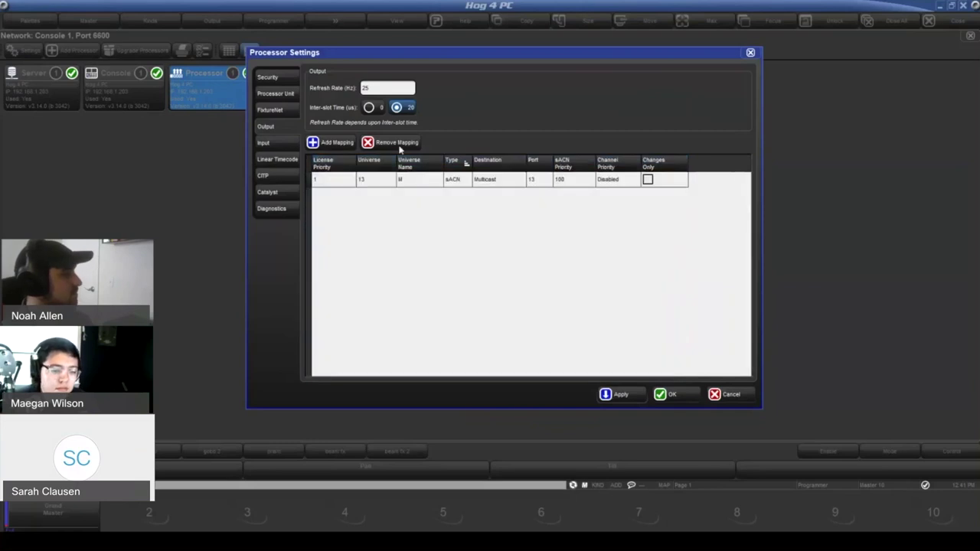
{"action": "left_click", "coordinate": [394, 144]}
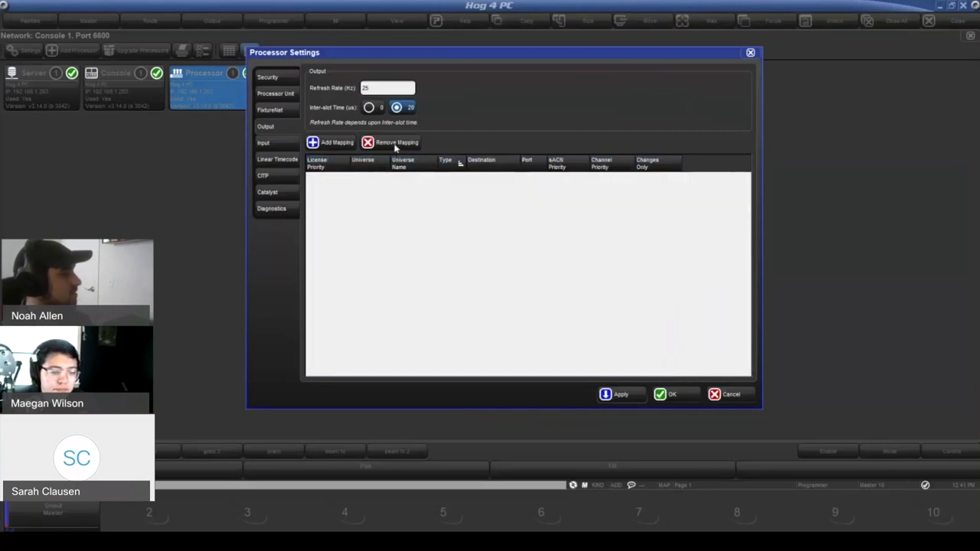
Add sACN output mappings for universes 51 through 64.
{"action": "left_click", "coordinate": [342, 143]}
{"action": "left_click", "coordinate": [498, 214]}
{"action": "left_click", "coordinate": [499, 214]}
{"action": "left_click", "coordinate": [499, 214]}
{"action": "left_click", "coordinate": [498, 213]}
{"action": "type", "text": "1"}
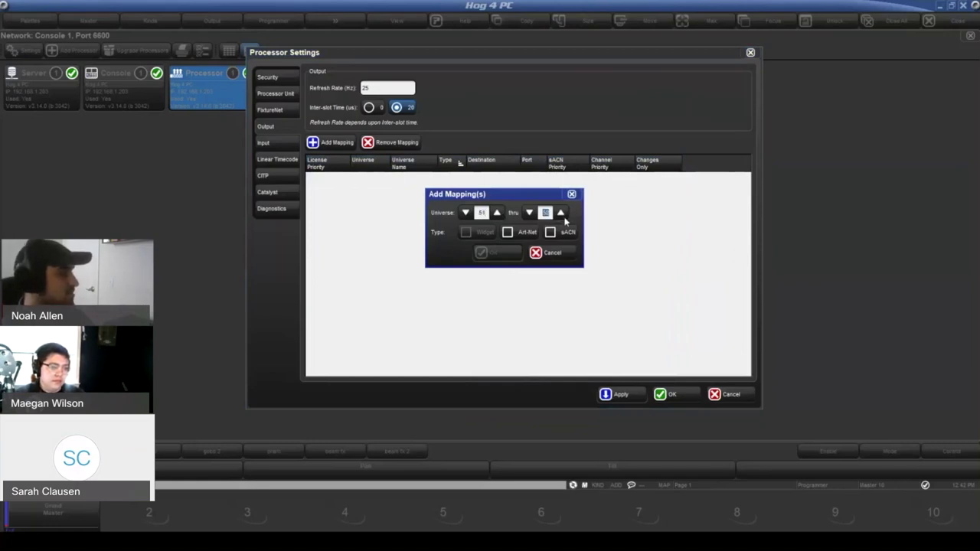
{"action": "type", "text": "6"}
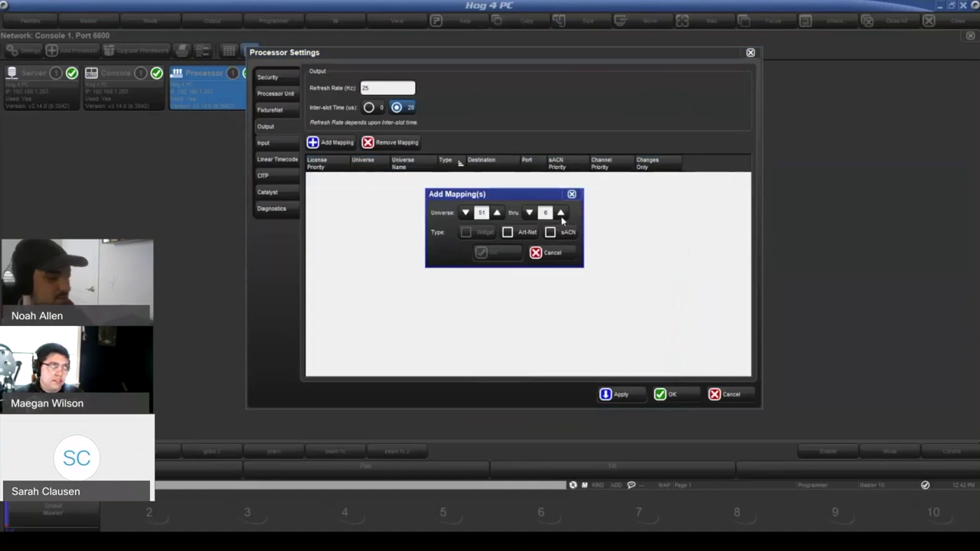
{"action": "type", "text": "4"}
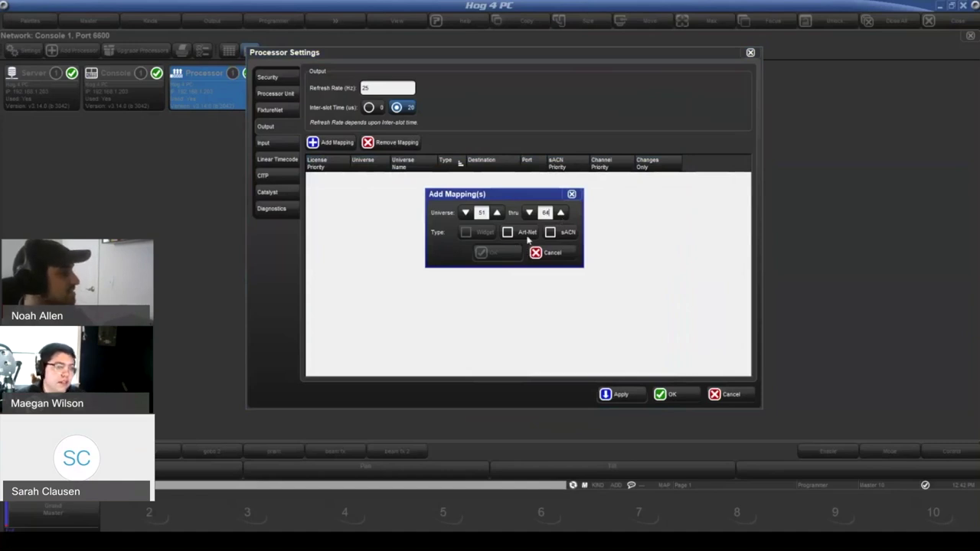
{"action": "left_click", "coordinate": [549, 232]}
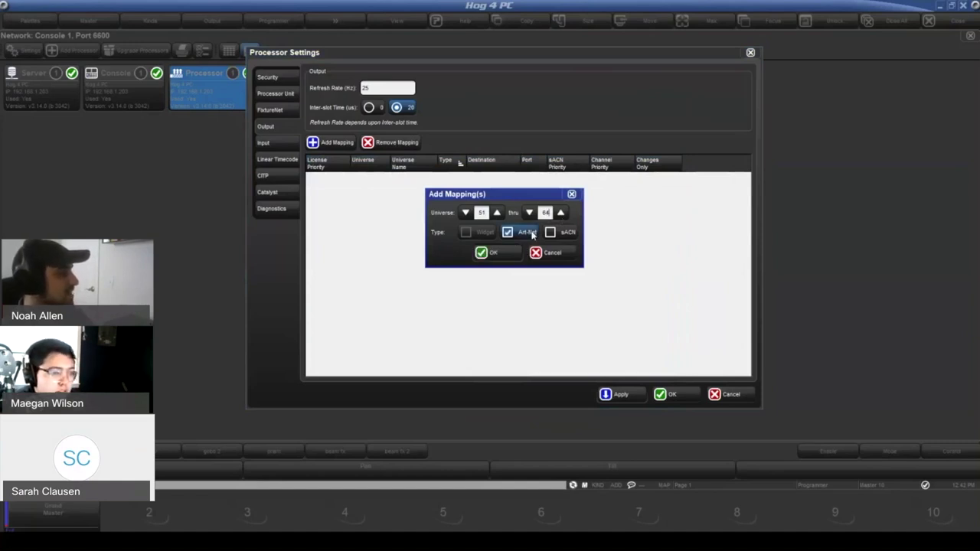
{"action": "left_click", "coordinate": [495, 254]}
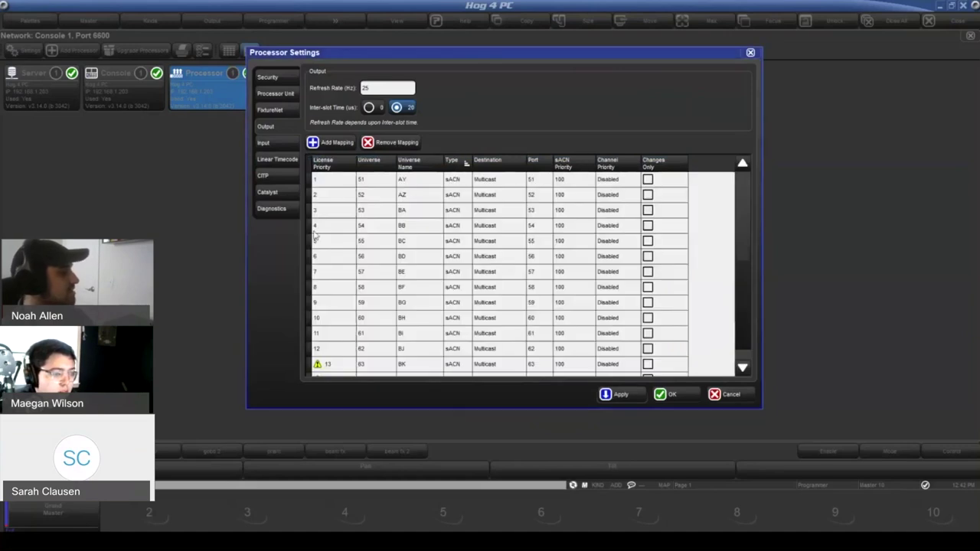
Examine how license priority is assigned across the sACN mappings for universes 51 through 64.
{"action": "left_click", "coordinate": [369, 185]}
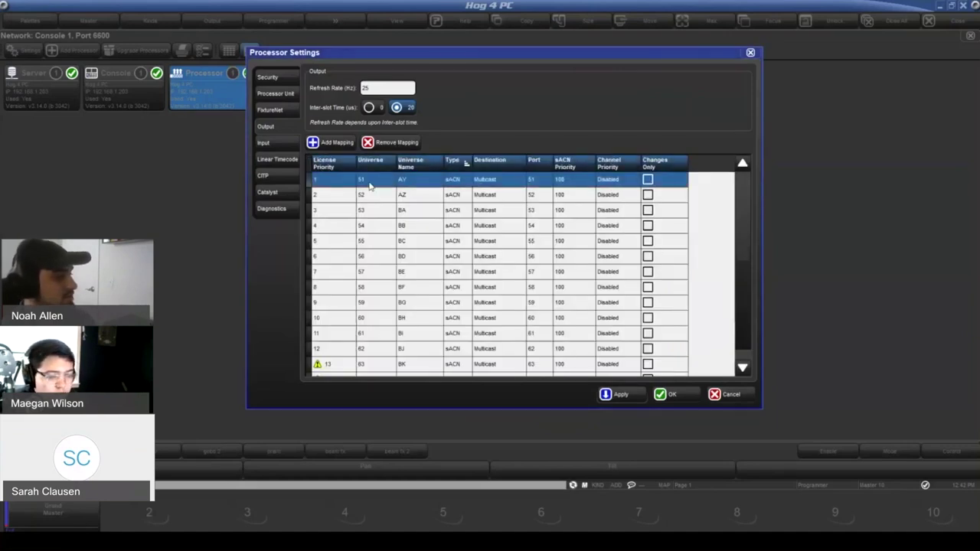
{"action": "left_click_drag", "start_coordinate": [369, 186], "coordinate": [367, 351]}
{"action": "scroll", "coordinate": [372, 343], "scroll_direction": "down", "scroll_amount": 1}
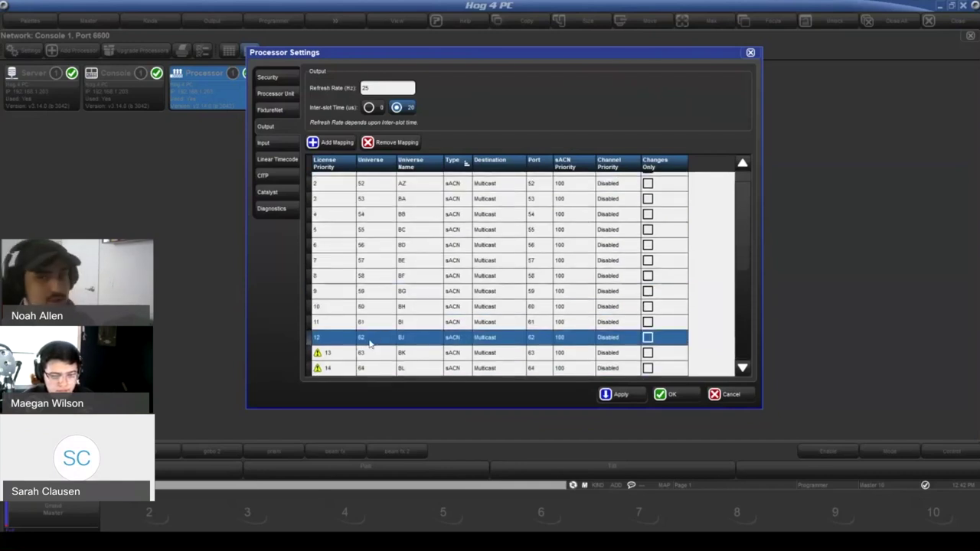
{"action": "scroll", "coordinate": [374, 336], "scroll_direction": "up", "scroll_amount": 1}
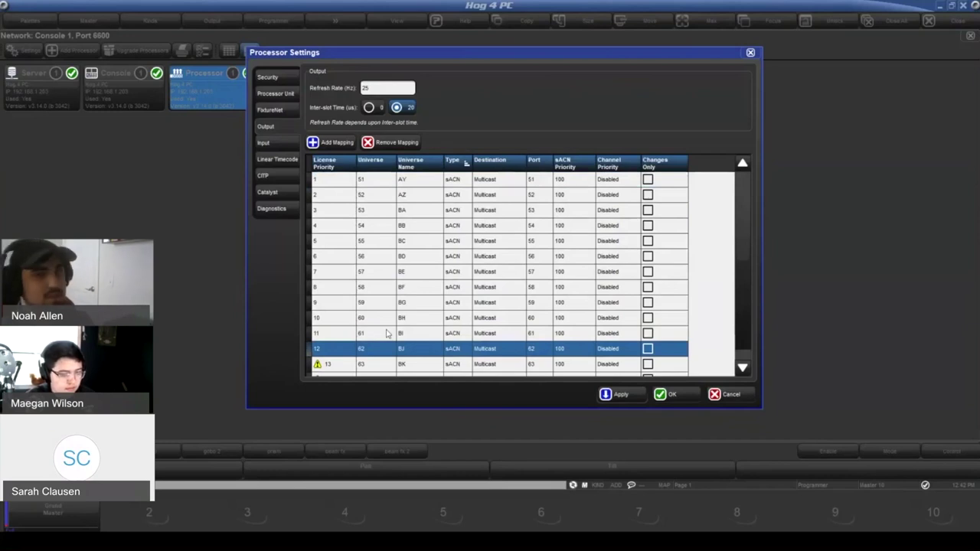
{"action": "left_click", "coordinate": [329, 195]}
{"action": "left_click", "coordinate": [329, 226]}
{"action": "left_click", "coordinate": [329, 271]}
{"action": "left_click", "coordinate": [344, 225]}
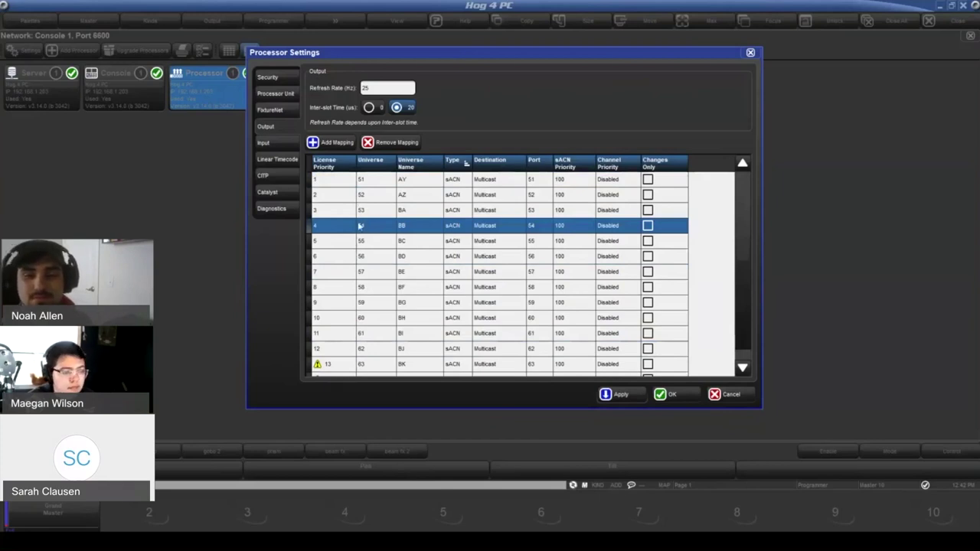
{"action": "scroll", "coordinate": [364, 215], "scroll_direction": "down", "scroll_amount": 1}
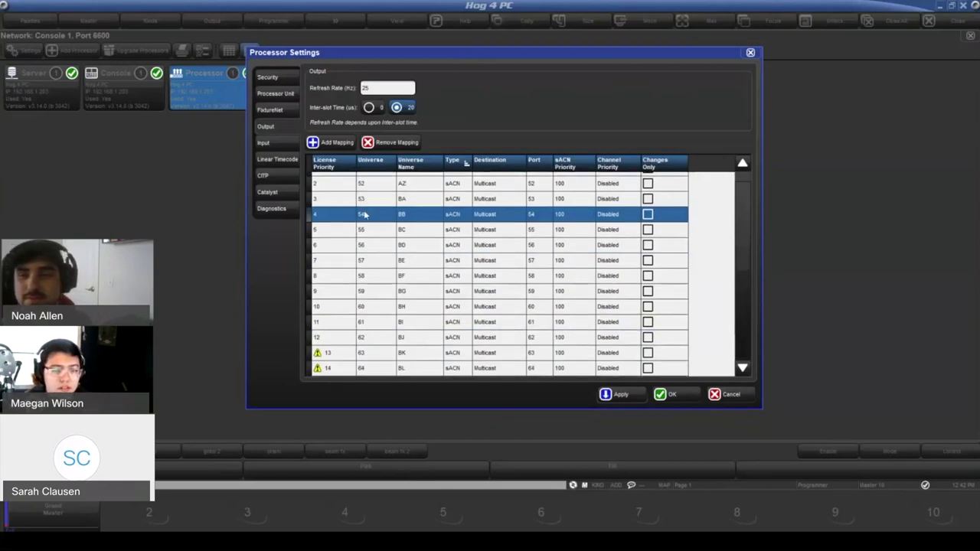
Examine the license priority order of the sACN mappings and view the priority editor for universe 52 without changing it.
{"action": "scroll", "coordinate": [365, 216], "scroll_direction": "up", "scroll_amount": 1}
{"action": "left_click_drag", "start_coordinate": [308, 180], "coordinate": [409, 390]}
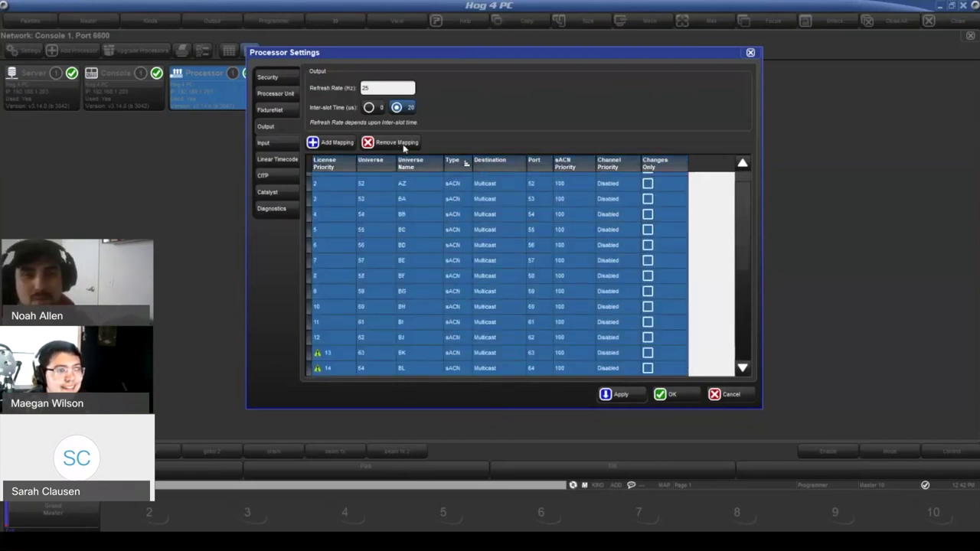
{"action": "left_click", "coordinate": [333, 186]}
{"action": "scroll", "coordinate": [337, 187], "scroll_direction": "up", "scroll_amount": 1}
{"action": "left_click", "coordinate": [349, 181]}
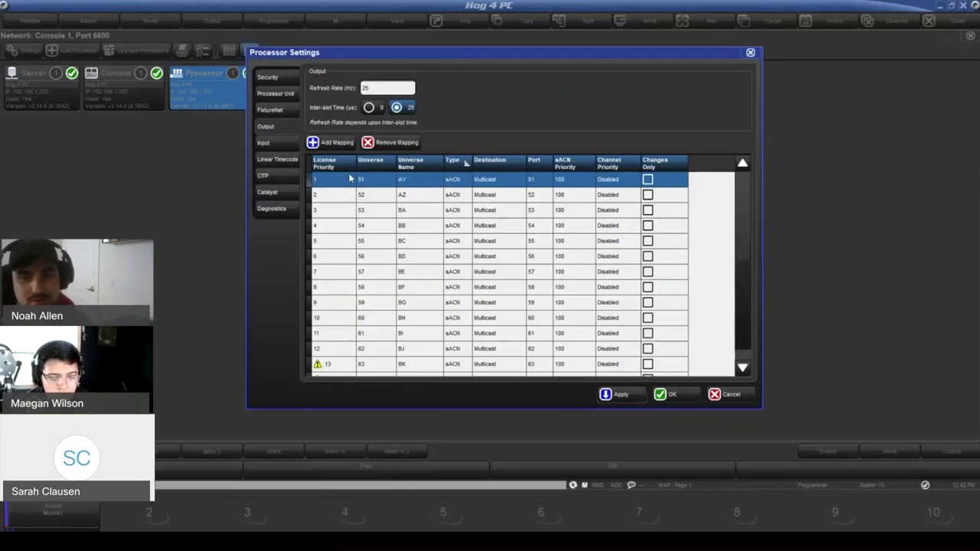
{"action": "left_click", "coordinate": [326, 194]}
{"action": "left_click", "coordinate": [343, 183]}
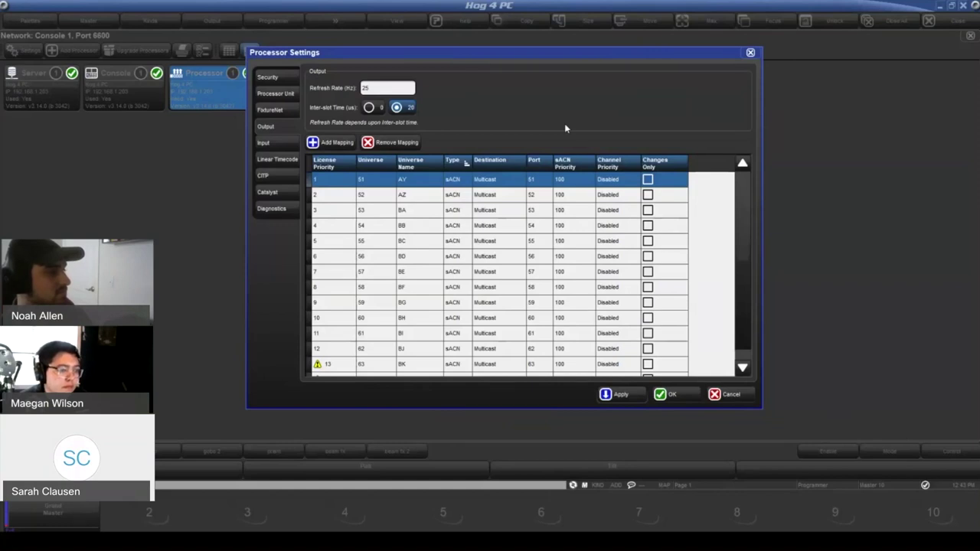
{"action": "left_click", "coordinate": [335, 196]}
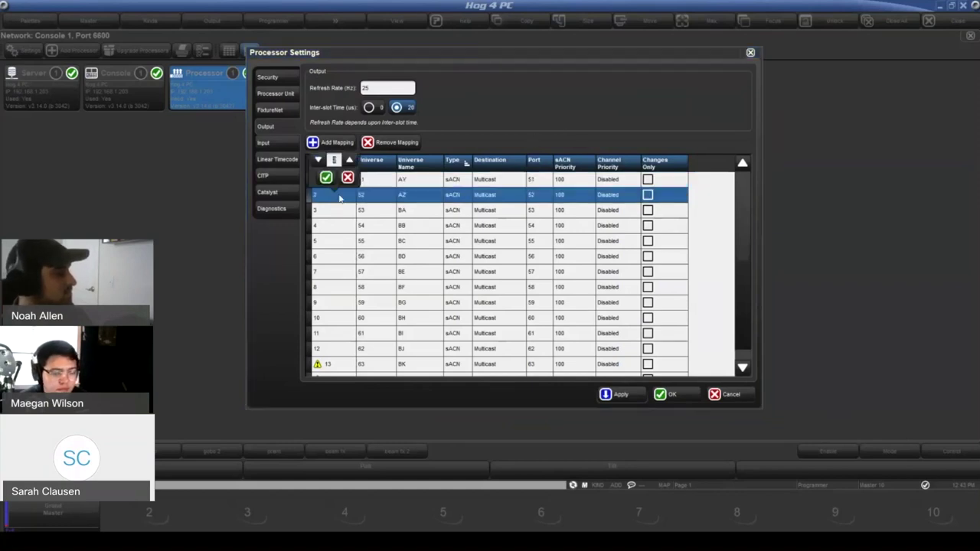
{"action": "left_click", "coordinate": [347, 177]}
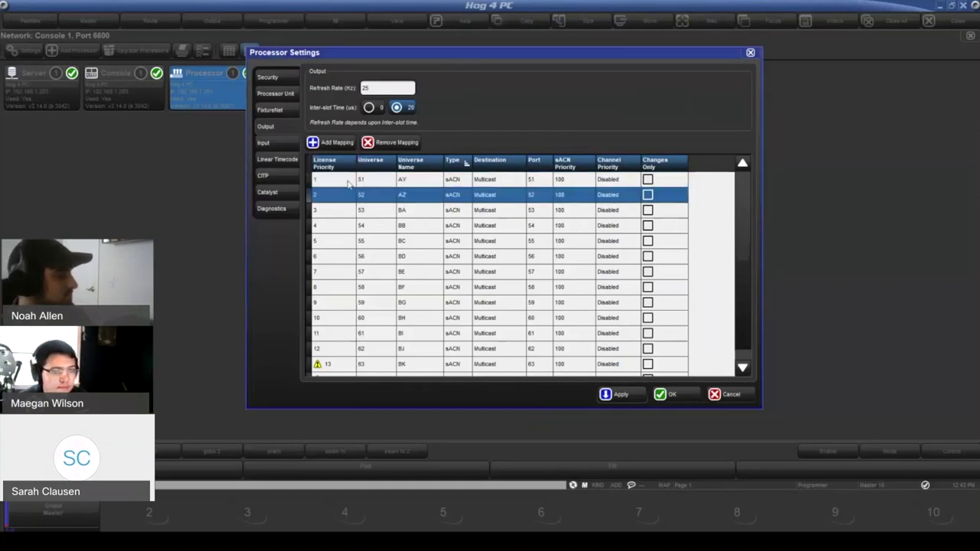
{"action": "scroll", "coordinate": [357, 205], "scroll_direction": "down", "scroll_amount": 1}
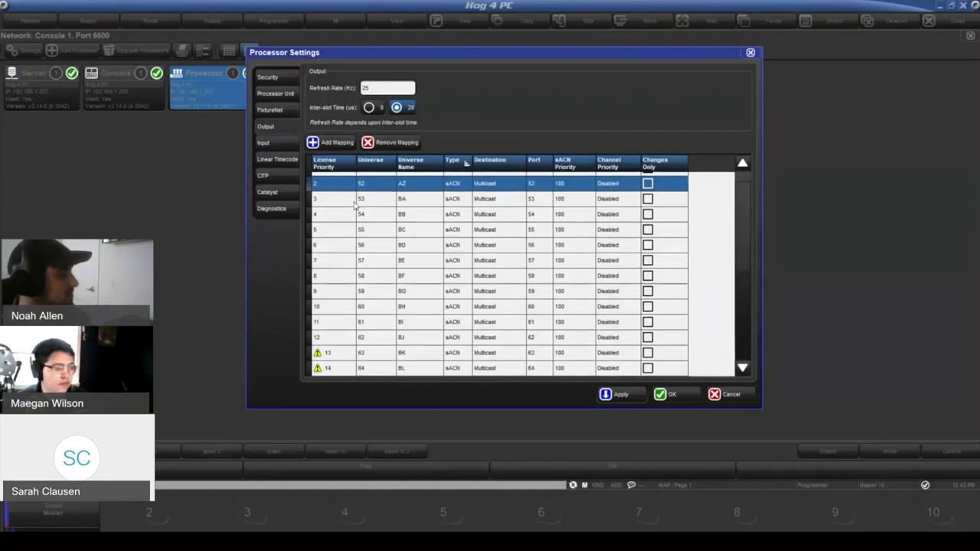
{"action": "scroll", "coordinate": [358, 211], "scroll_direction": "up", "scroll_amount": 1}
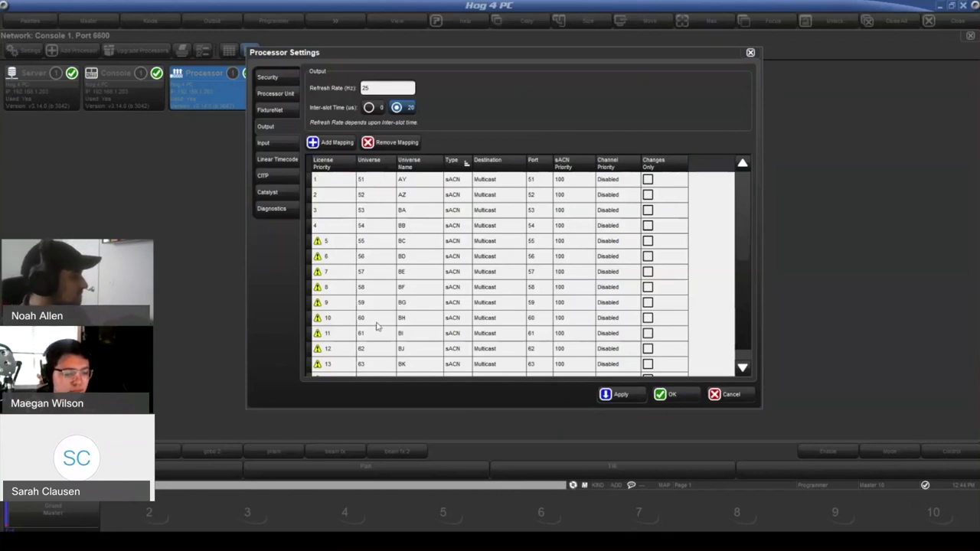
Move the sACN mapping for universe 54 to the last license priority, 14.
{"action": "double_click", "coordinate": [327, 227]}
{"action": "type", "text": "0"}
{"action": "key", "text": "Return"}
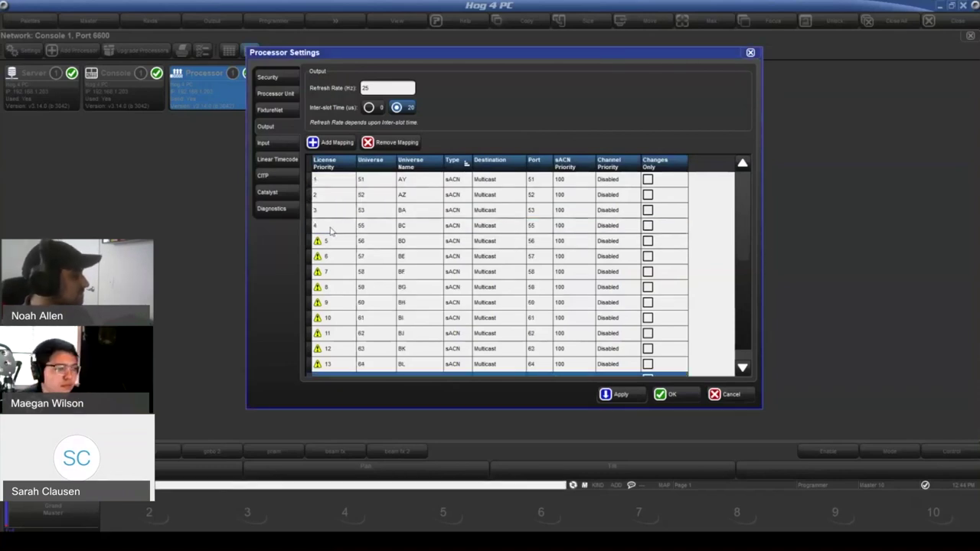
Set the license priority of the sACN mapping for universe 60 to 3.
{"action": "left_click", "coordinate": [375, 278]}
{"action": "left_click", "coordinate": [373, 303]}
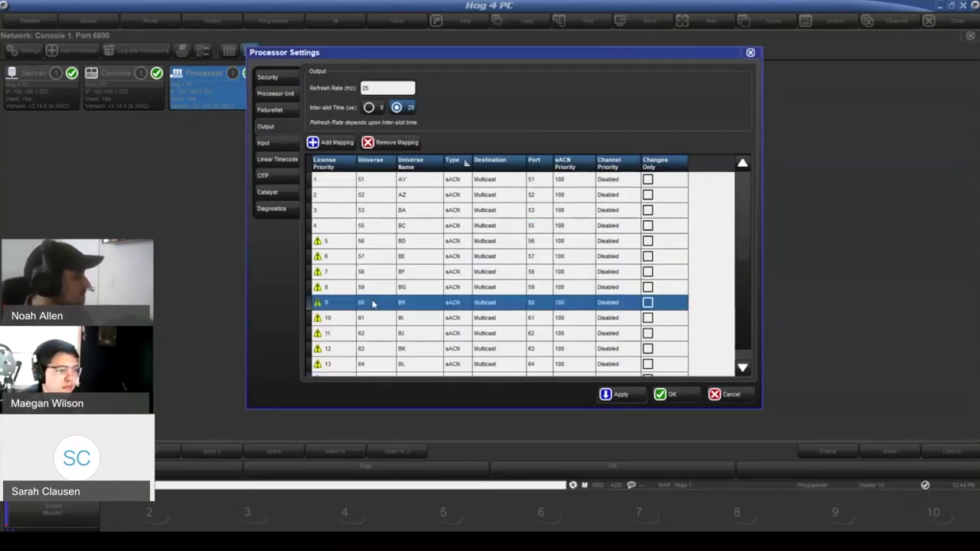
{"action": "double_click", "coordinate": [345, 306]}
{"action": "type", "text": "3"}
{"action": "key", "text": "Return"}
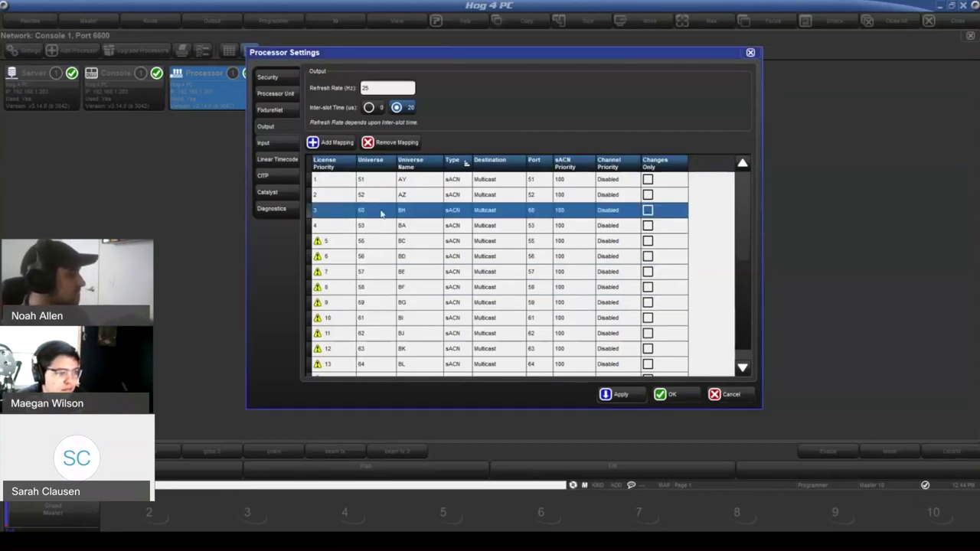
Set the license priority of the sACN mapping for universe 61 to 3, ahead of universe 60.
{"action": "double_click", "coordinate": [326, 319]}
{"action": "type", "text": "3"}
{"action": "key", "text": "Return"}
{"action": "left_click", "coordinate": [383, 179]}
{"action": "left_click", "coordinate": [372, 212]}
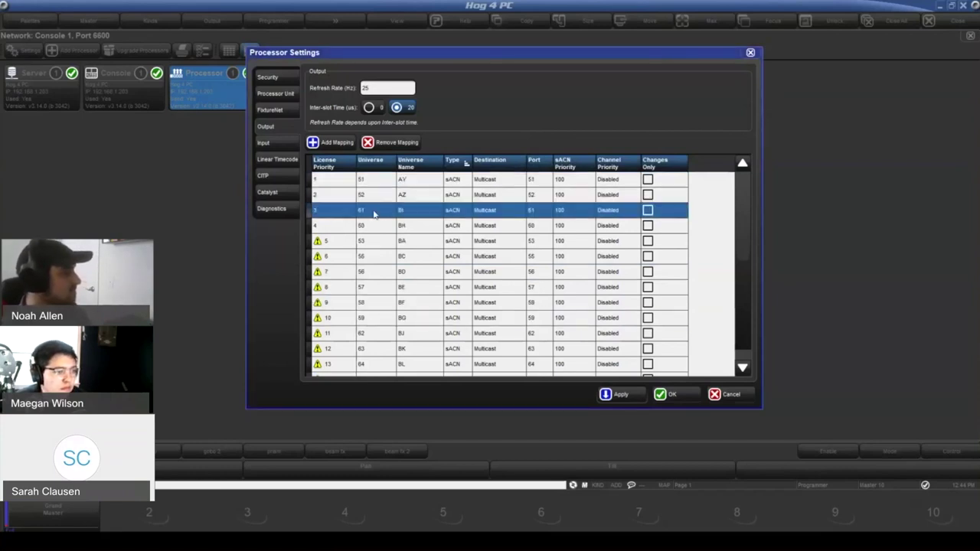
Sort the mappings by universe and examine which of universes 51 through 64 fall within the licensed priorities.
{"action": "left_click", "coordinate": [338, 224]}
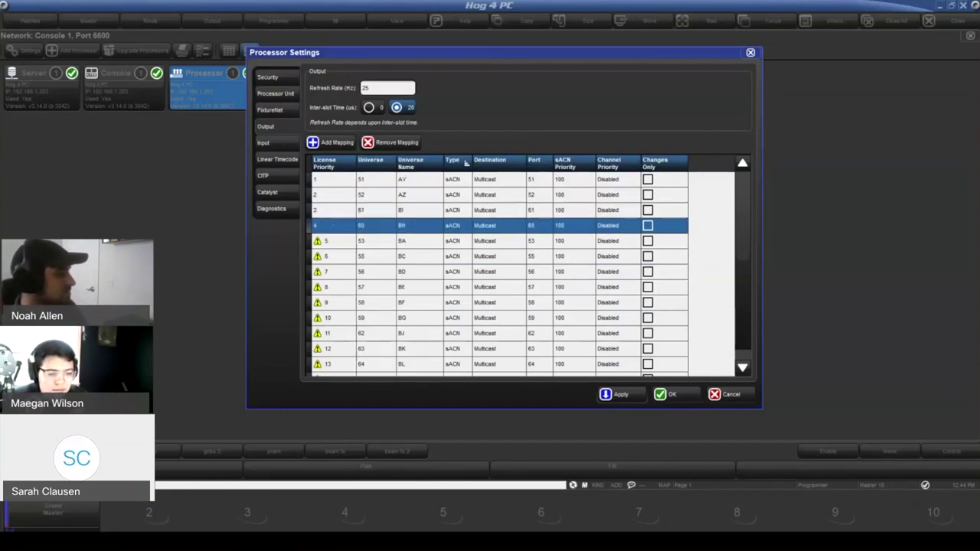
{"action": "left_click", "coordinate": [419, 182]}
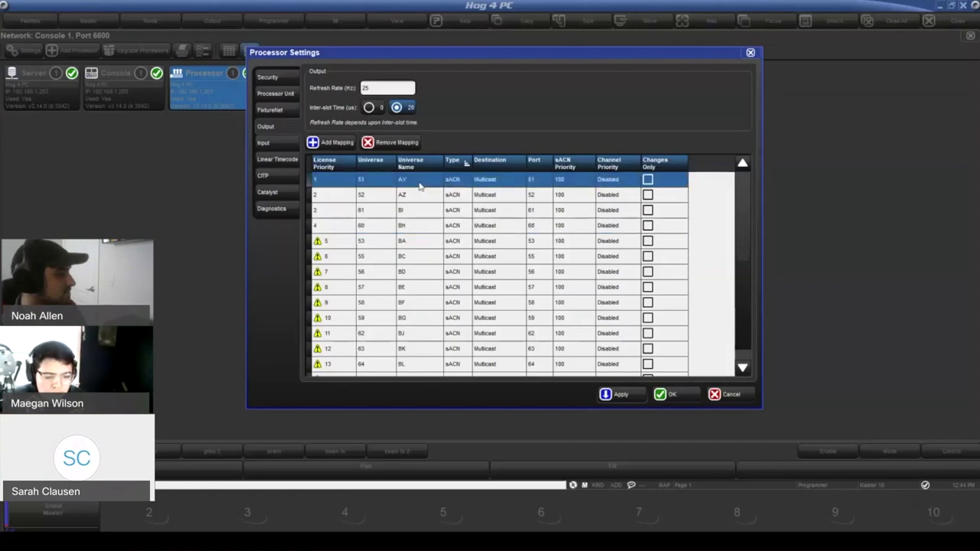
{"action": "left_click", "coordinate": [419, 196]}
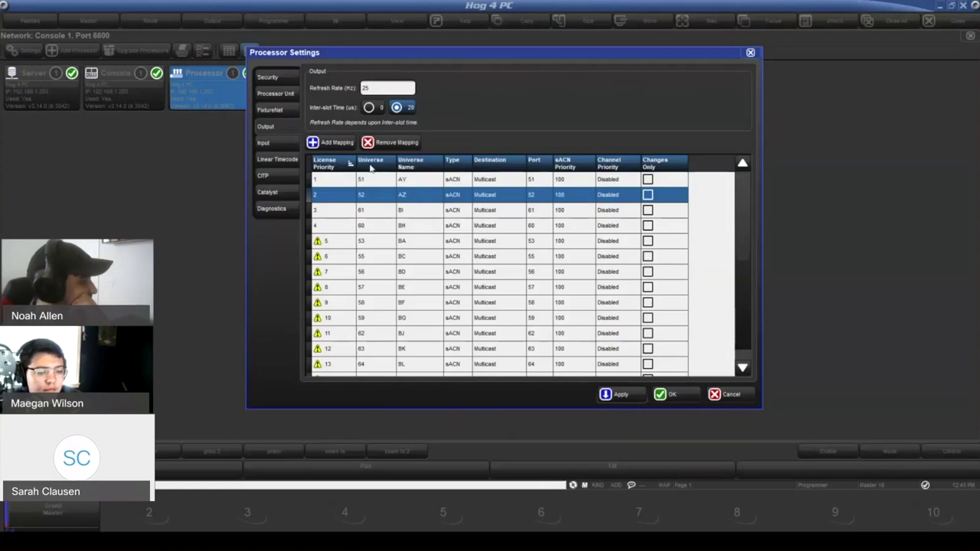
{"action": "left_click", "coordinate": [371, 165]}
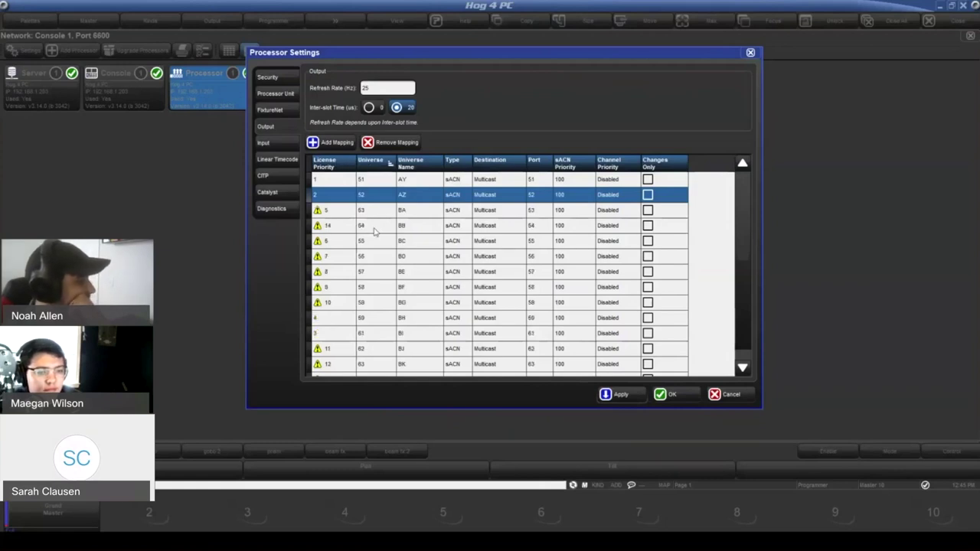
{"action": "scroll", "coordinate": [378, 236], "scroll_direction": "down", "scroll_amount": 1}
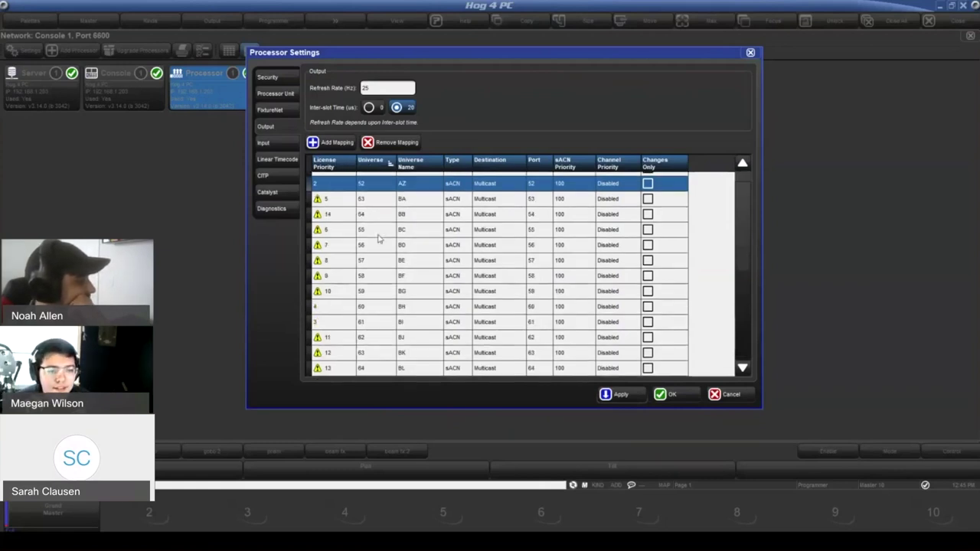
{"action": "scroll", "coordinate": [381, 288], "scroll_direction": "up", "scroll_amount": 1}
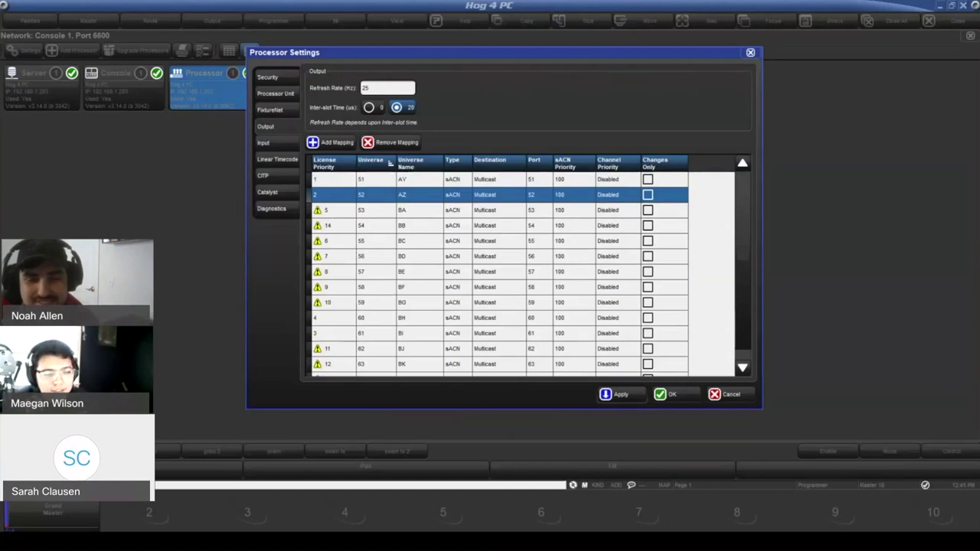
{"action": "scroll", "coordinate": [678, 252], "scroll_direction": "down", "scroll_amount": 1}
{"action": "scroll", "coordinate": [678, 253], "scroll_direction": "up", "scroll_amount": 1}
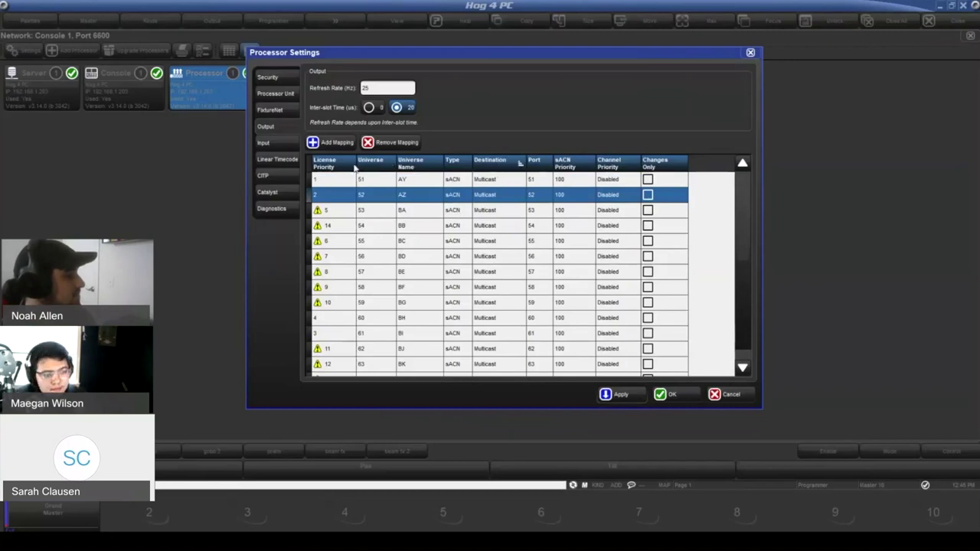
Sort the mappings by license priority and set the sACN destination for universe 51 to the unicast address 10.0.0.10.
{"action": "left_click", "coordinate": [341, 165]}
{"action": "left_click", "coordinate": [429, 179]}
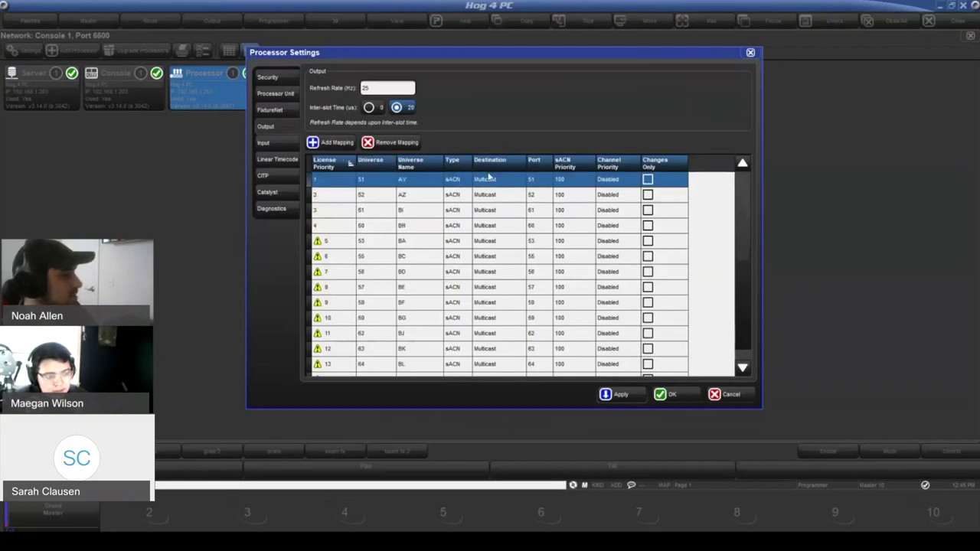
{"action": "left_click", "coordinate": [498, 180]}
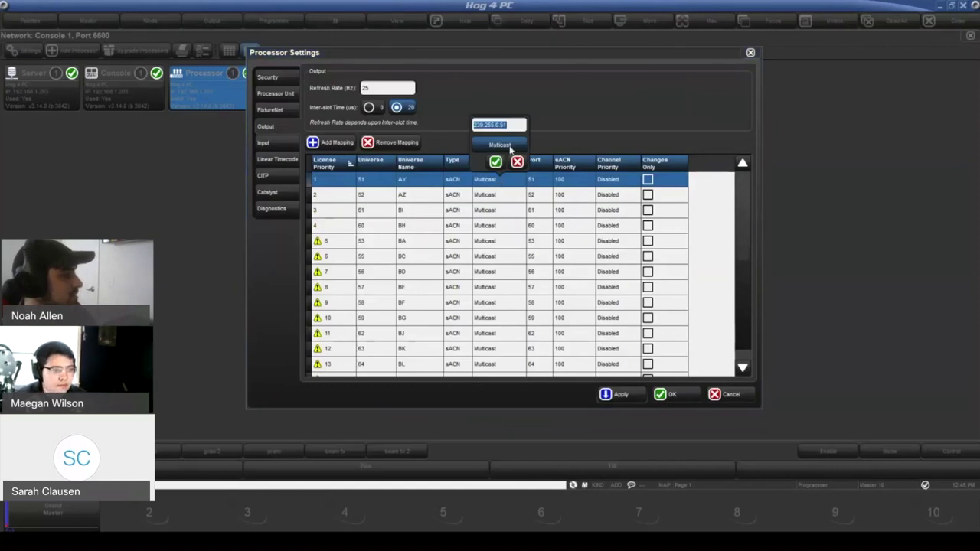
{"action": "left_click", "coordinate": [494, 124]}
{"action": "left_click_drag", "start_coordinate": [473, 124], "coordinate": [484, 123]}
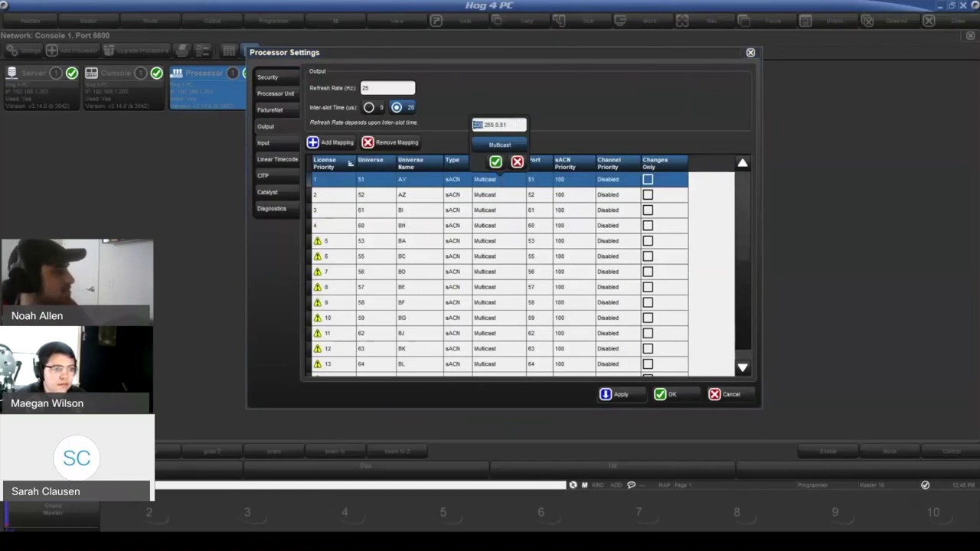
{"action": "type", "text": "10"}
{"action": "double_click", "coordinate": [485, 124]}
{"action": "type", "text": "0"}
{"action": "double_click", "coordinate": [490, 124]}
{"action": "type", "text": "10"}
{"action": "key", "text": "Return"}
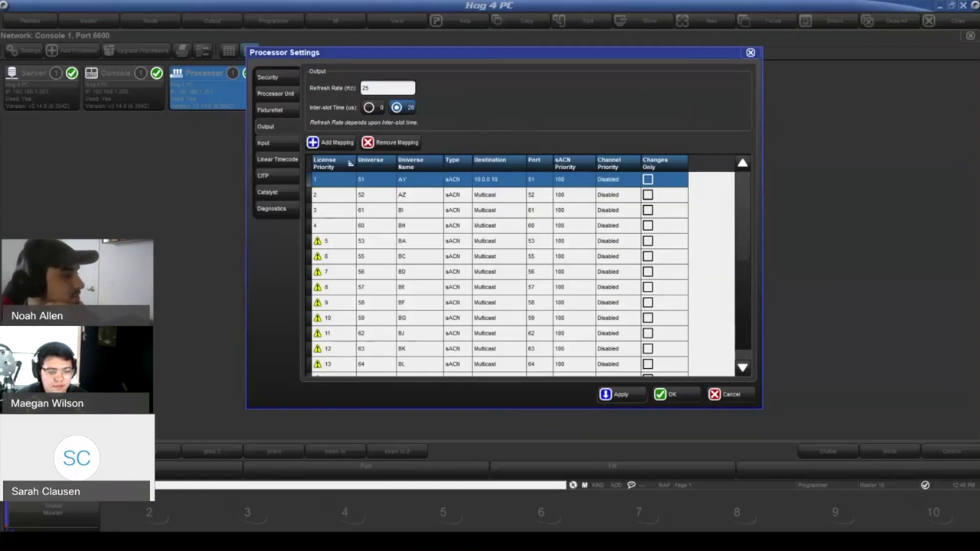
Remove every mapping except the one for universe 51 and add an Art-Net mapping for universe 1.
{"action": "key", "text": "shift+End"}
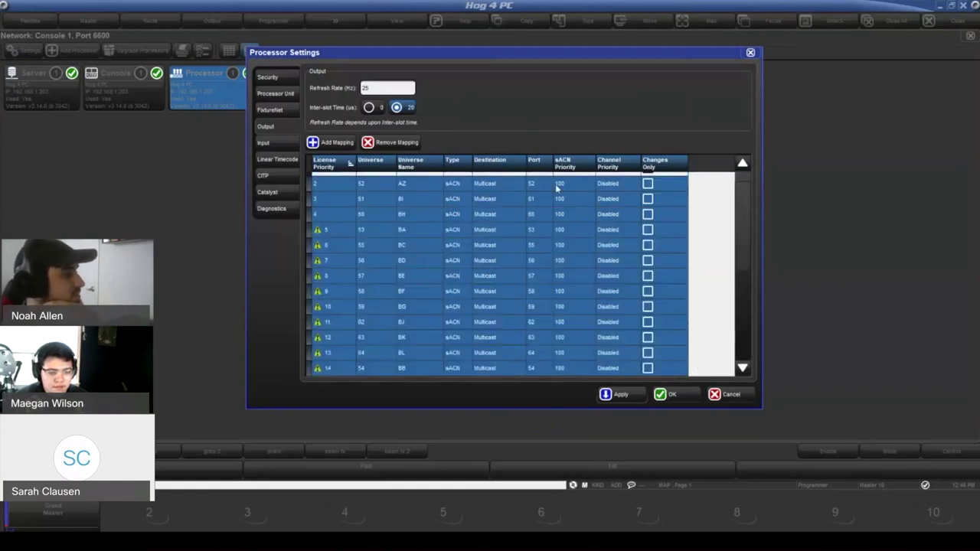
{"action": "key", "text": "Delete"}
{"action": "left_click", "coordinate": [327, 142]}
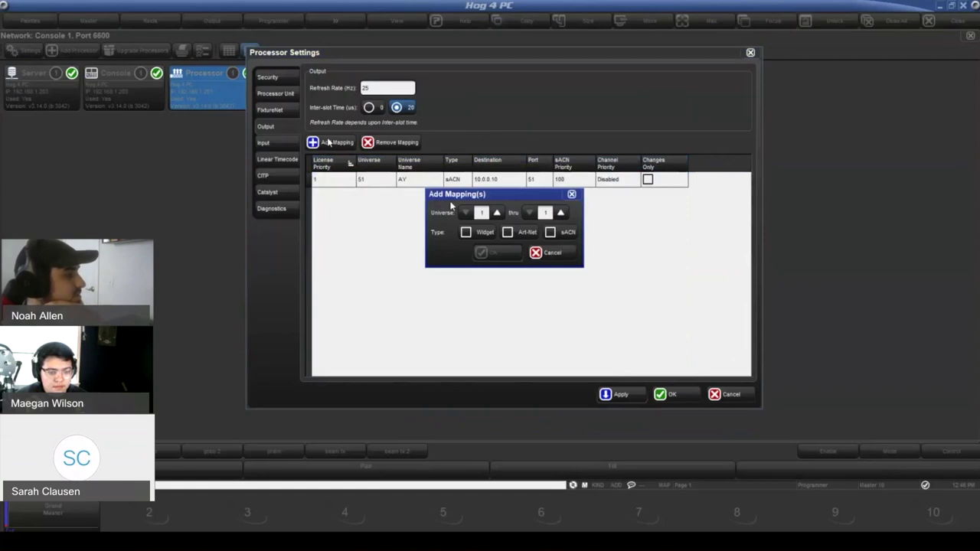
{"action": "left_click", "coordinate": [508, 232]}
{"action": "left_click", "coordinate": [497, 253]}
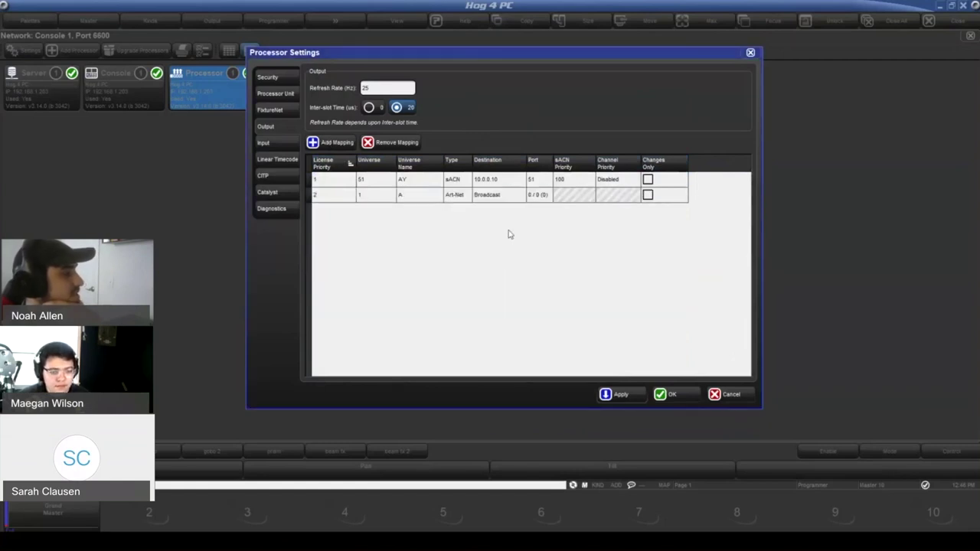
Set the destination of the Art-Net mapping for universe 1 to the unicast address 10.0.0.101.
{"action": "double_click", "coordinate": [501, 196]}
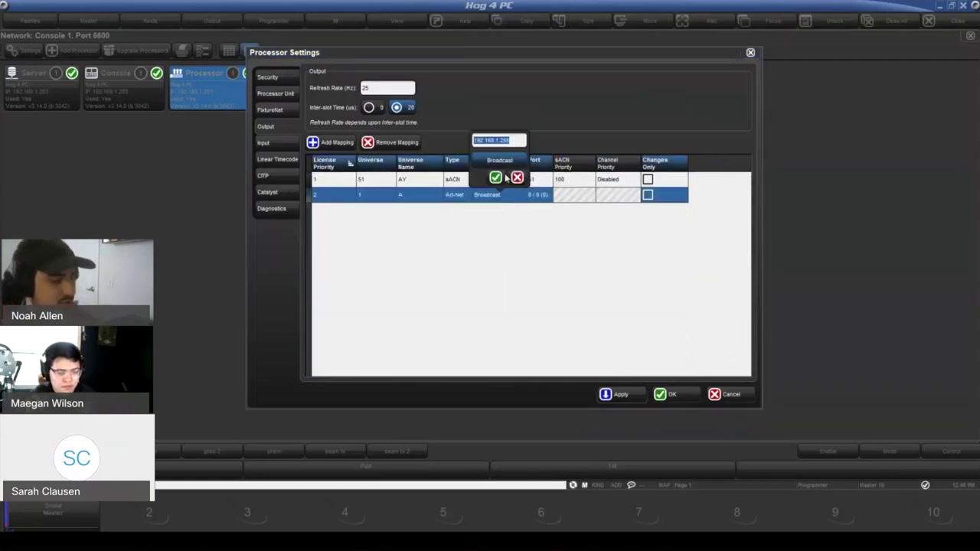
{"action": "type", "text": "10"}
{"action": "key", "text": "Delete"}
{"action": "key", "text": "Delete"}
{"action": "key", "text": "Delete"}
{"action": "key", "text": "Delete"}
{"action": "key", "text": "Delete"}
{"action": "key", "text": "Delete"}
{"action": "key", "text": "Delete"}
{"action": "key", "text": "Delete"}
{"action": "key", "text": "Delete"}
{"action": "key", "text": "Delete"}
{"action": "type", "text": ".0.0.101"}
{"action": "key", "text": "Return"}
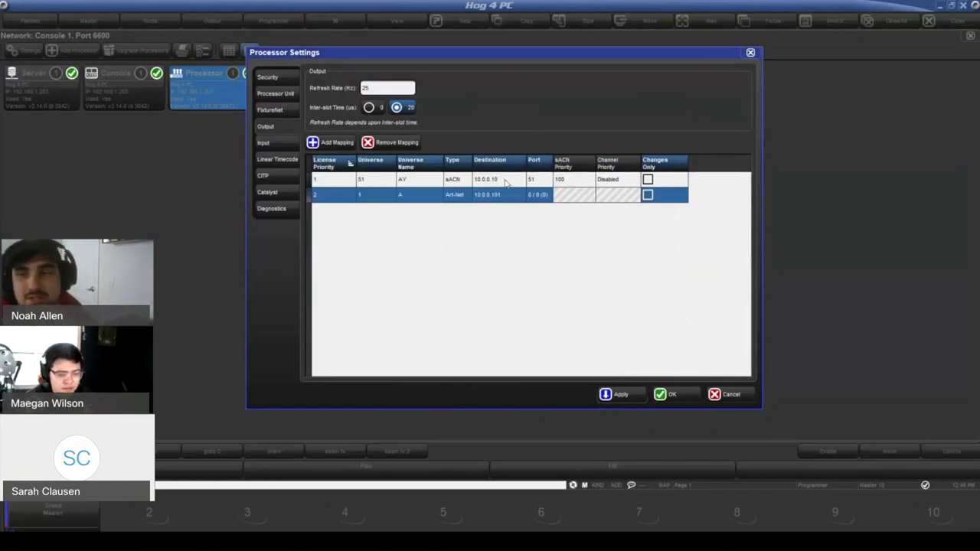
Review the destination settings of the Art-Net and sACN mappings, including their broadcast and multicast options, leaving both addresses as they are.
{"action": "double_click", "coordinate": [503, 196]}
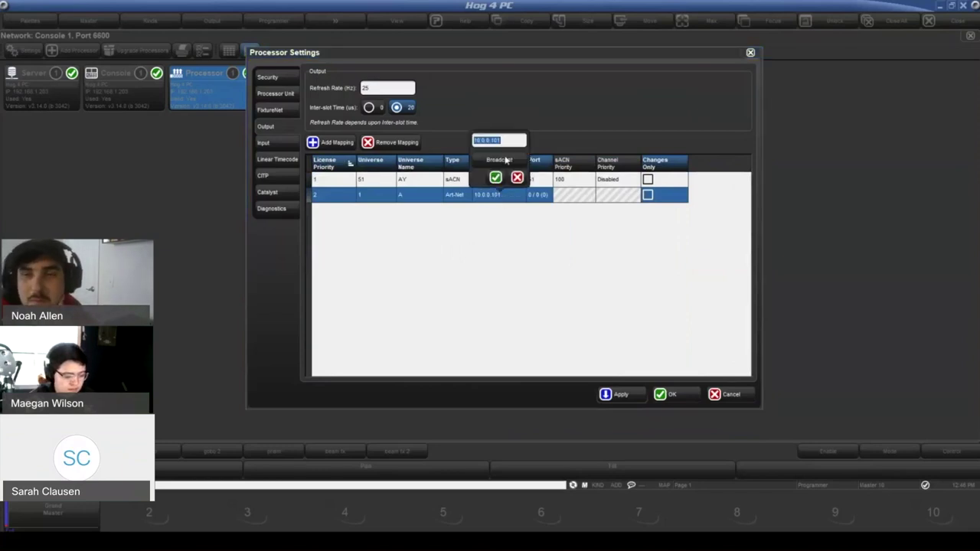
{"action": "left_click", "coordinate": [516, 177]}
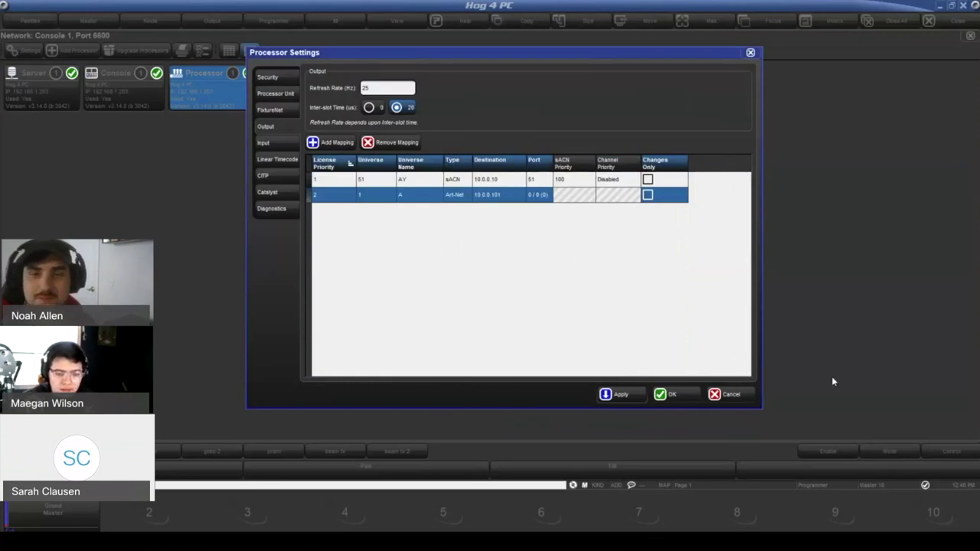
{"action": "left_click", "coordinate": [608, 241]}
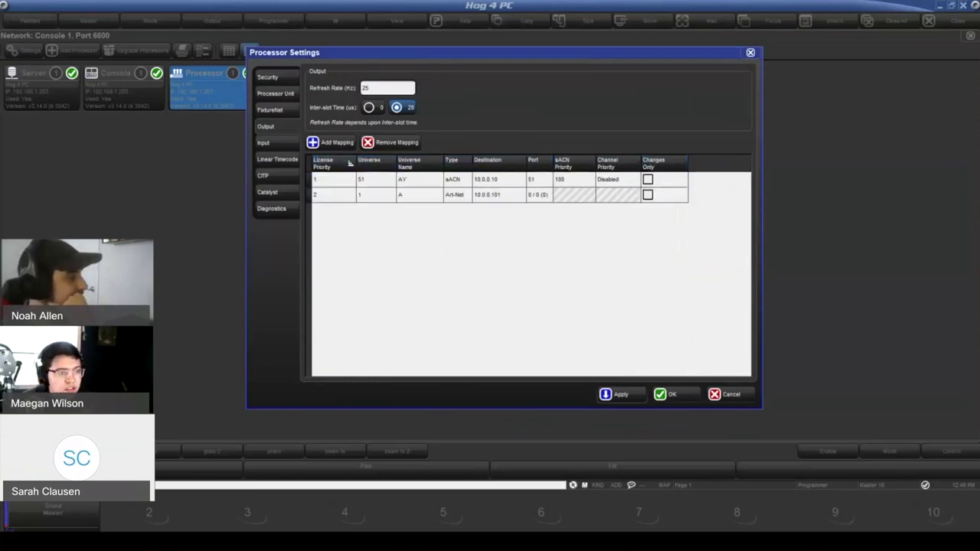
{"action": "left_click", "coordinate": [457, 181]}
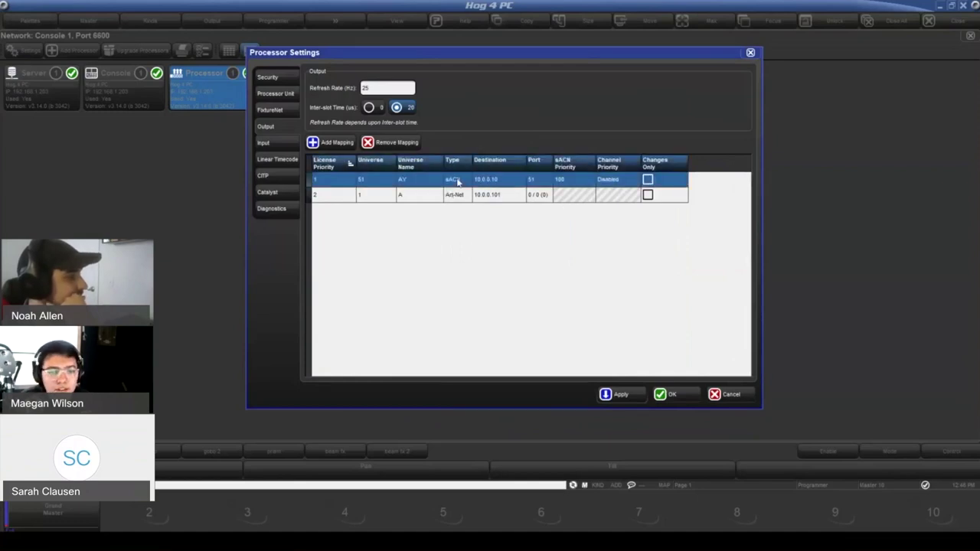
{"action": "left_click", "coordinate": [497, 197]}
{"action": "left_click", "coordinate": [500, 181]}
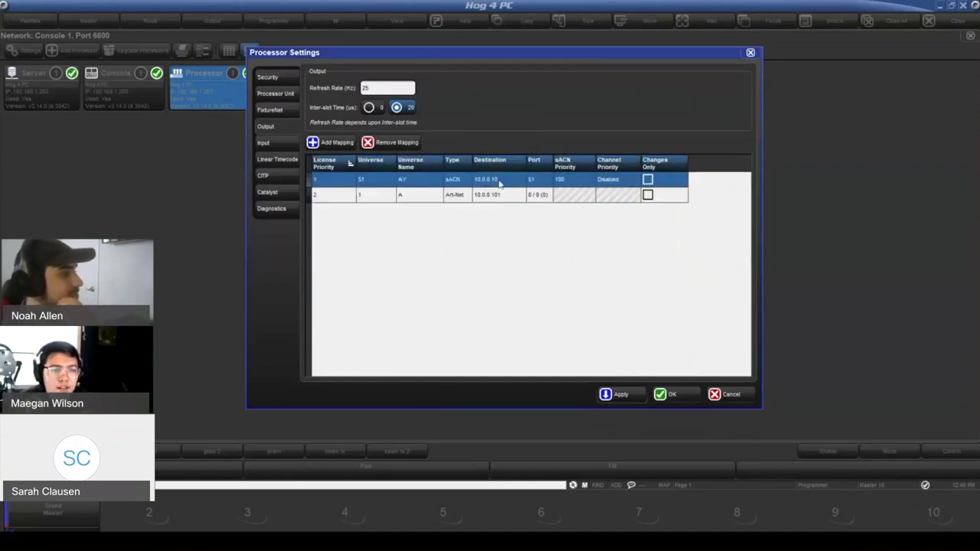
{"action": "left_click", "coordinate": [499, 180]}
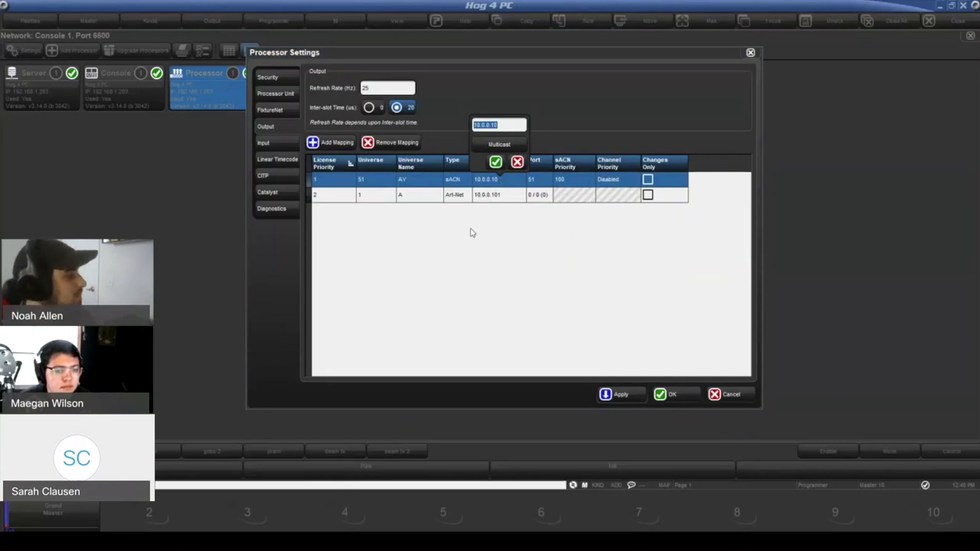
{"action": "left_click", "coordinate": [482, 182]}
{"action": "left_click", "coordinate": [482, 181]}
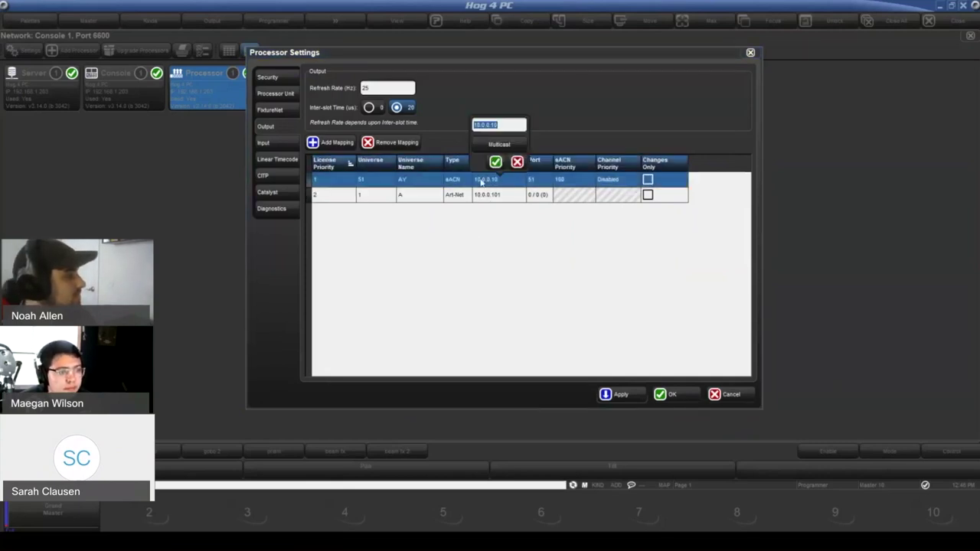
{"action": "left_click", "coordinate": [496, 161]}
Remove the remaining sACN mapping for universe 51 and the Art-Net mapping for universe 1.
{"action": "left_click", "coordinate": [383, 194], "text": "shift"}
{"action": "left_click", "coordinate": [393, 142]}
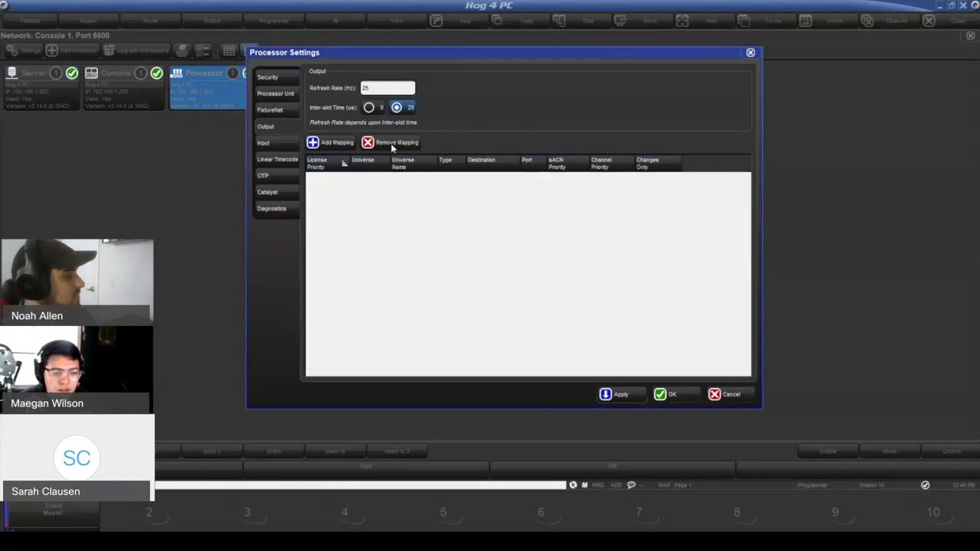
Add Widget, Art-Net and sACN output mappings for universes 101 through 104.
{"action": "left_click", "coordinate": [330, 142]}
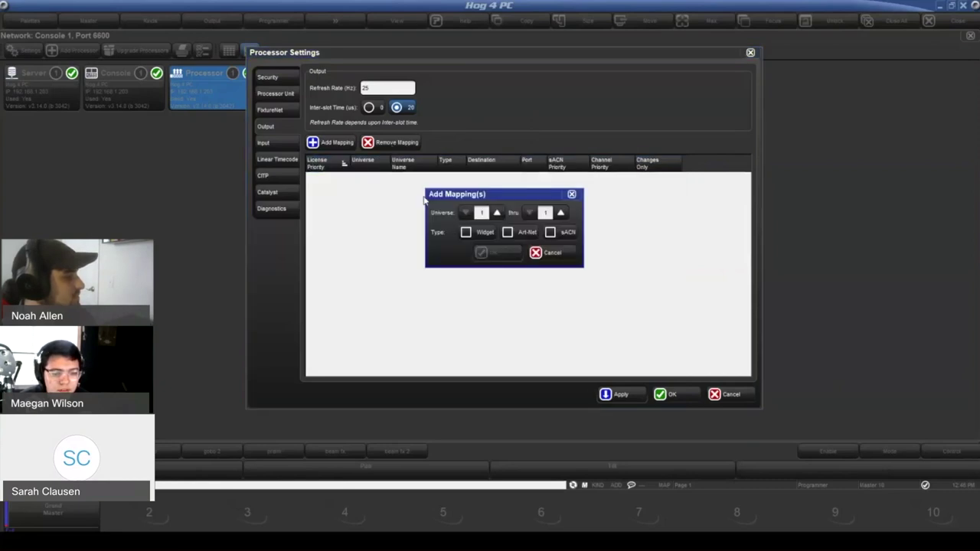
{"action": "left_click", "coordinate": [550, 253]}
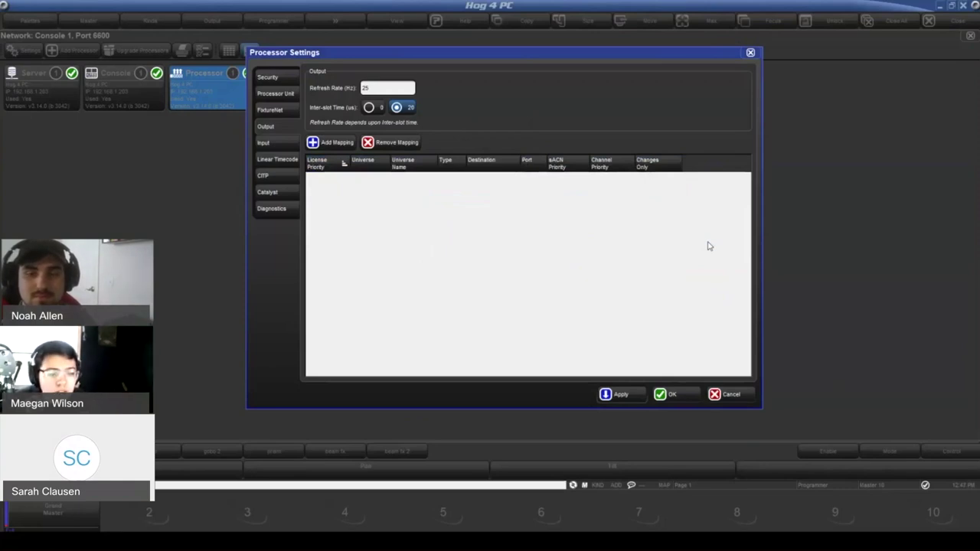
{"action": "left_click", "coordinate": [324, 146]}
{"action": "left_click", "coordinate": [490, 232]}
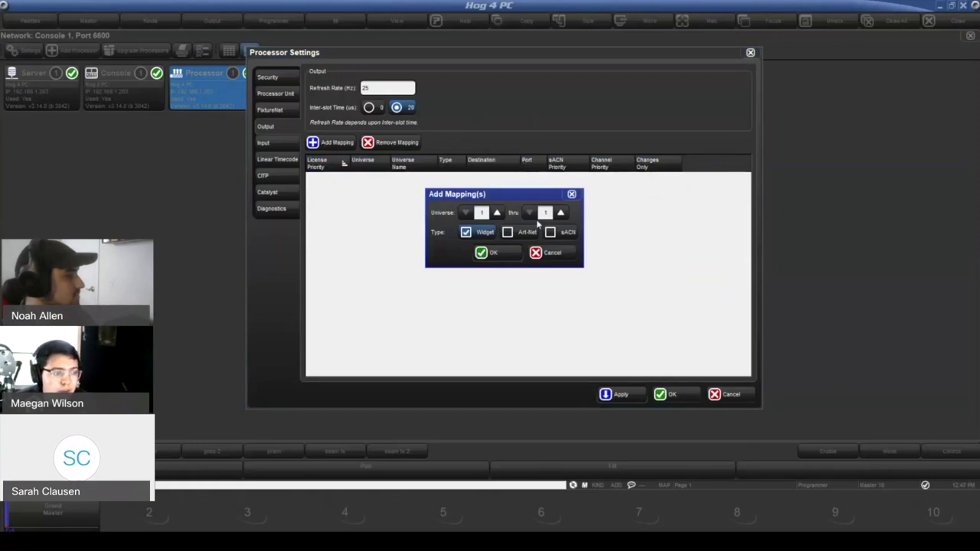
{"action": "left_click", "coordinate": [481, 213]}
{"action": "type", "text": "101"}
{"action": "left_click", "coordinate": [560, 213]}
{"action": "left_click", "coordinate": [560, 213]}
{"action": "left_click", "coordinate": [561, 213]}
{"action": "left_click", "coordinate": [524, 232]}
{"action": "left_click", "coordinate": [550, 232]}
{"action": "left_click", "coordinate": [483, 253]}
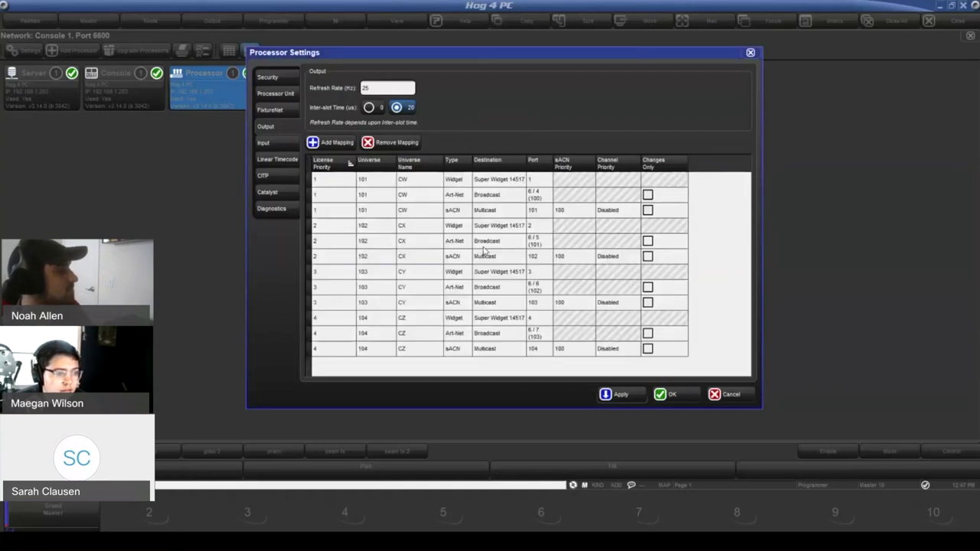
Sort the output mappings by destination and inspect the port settings of the Art-Net mapping for universe 101, leaving them as they are.
{"action": "left_click", "coordinate": [494, 165]}
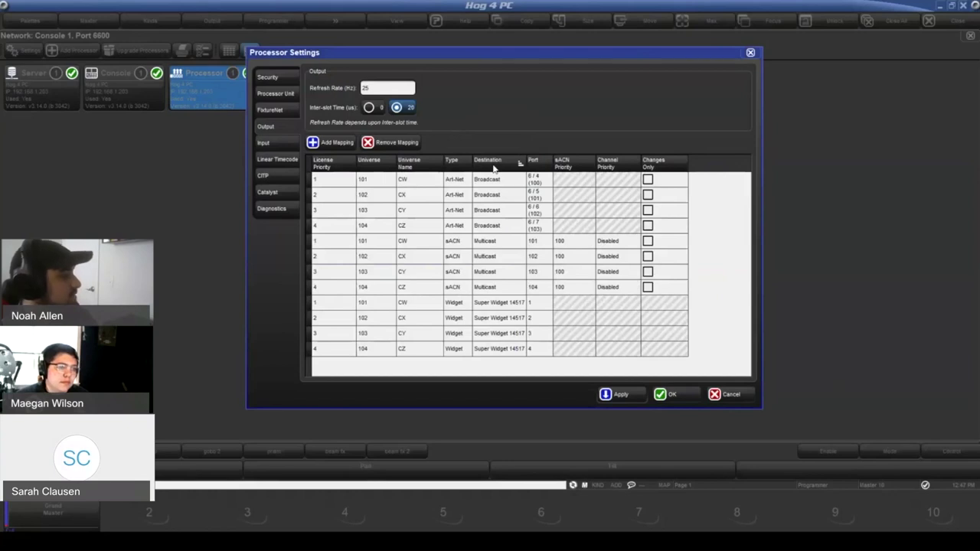
{"action": "left_click", "coordinate": [538, 180]}
{"action": "left_click", "coordinate": [538, 180]}
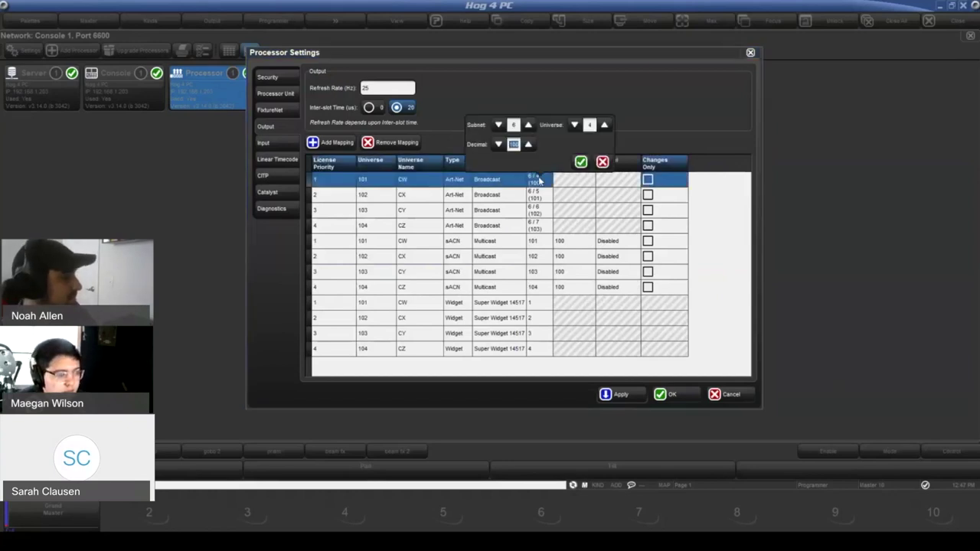
{"action": "key", "text": "Escape"}
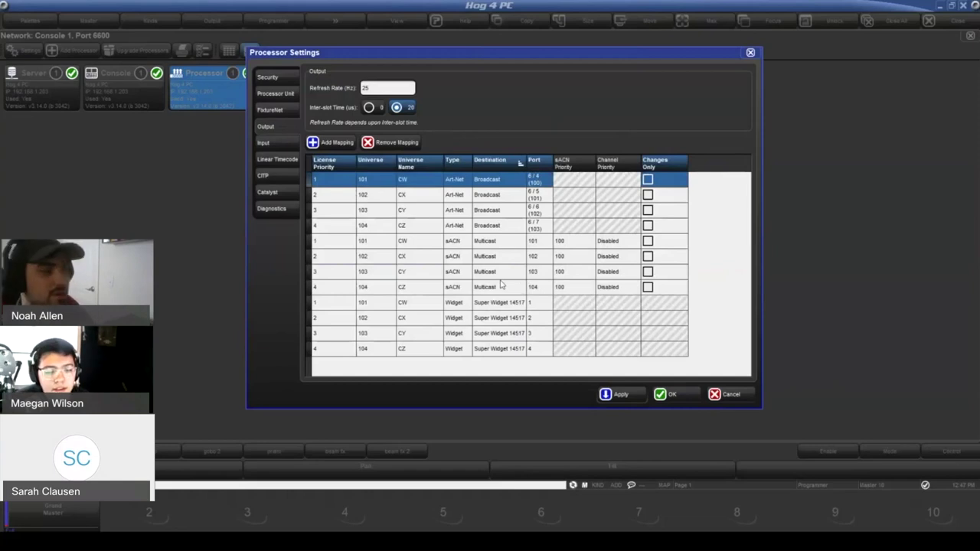
Compare the ports and destinations of the sACN, Widget and Art-Net mappings across universes 101 to 104.
{"action": "left_click", "coordinate": [545, 242]}
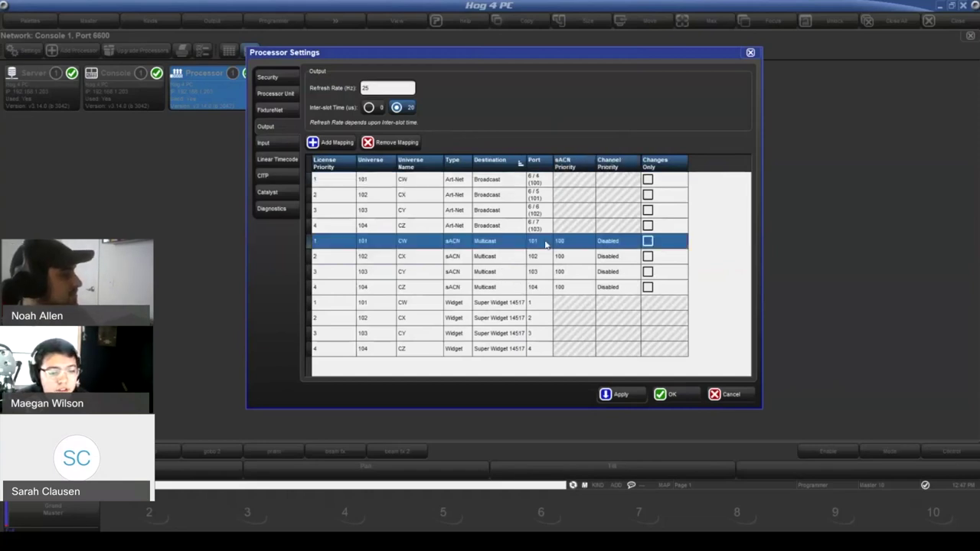
{"action": "left_click", "coordinate": [508, 255]}
{"action": "left_click", "coordinate": [378, 272]}
{"action": "left_click", "coordinate": [378, 303]}
{"action": "left_click", "coordinate": [375, 256]}
{"action": "left_click", "coordinate": [370, 226]}
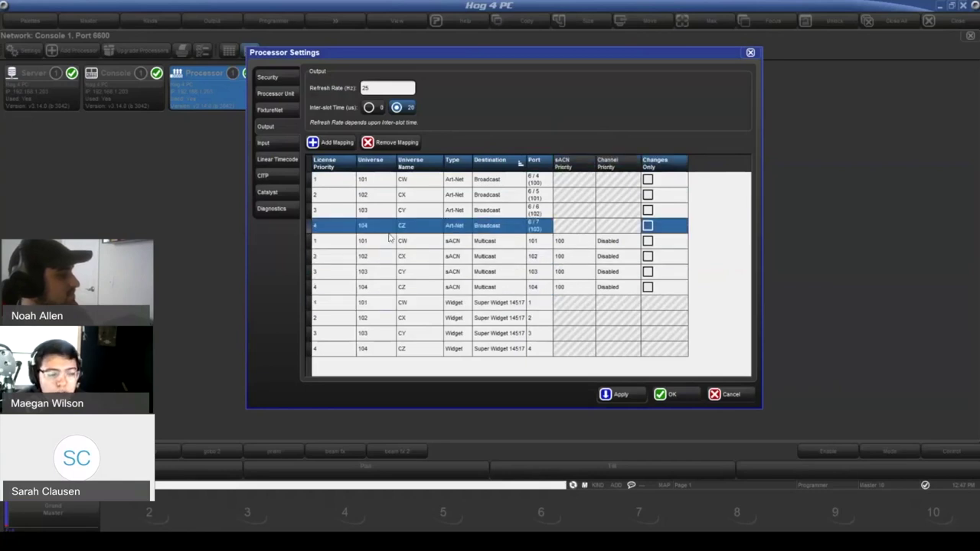
{"action": "left_click", "coordinate": [369, 242]}
{"action": "left_click", "coordinate": [373, 178]}
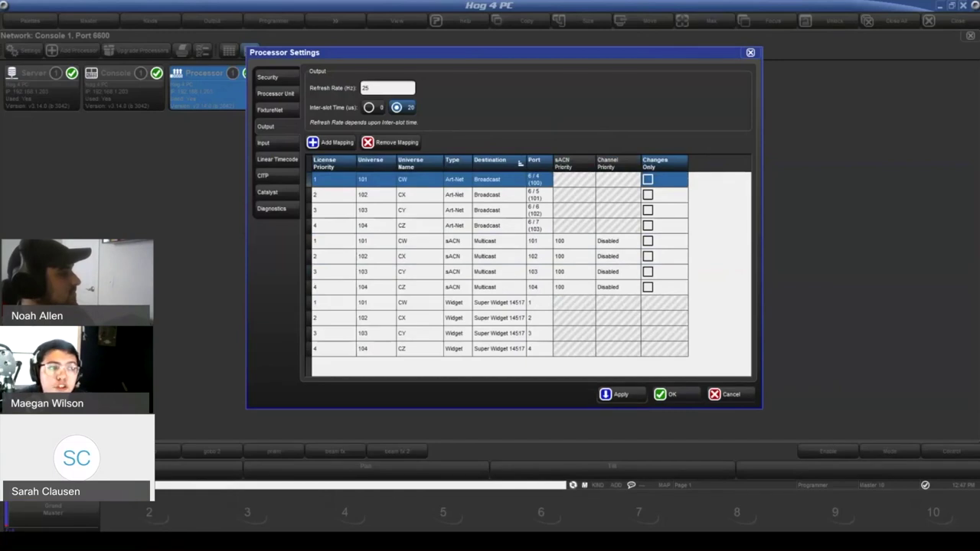
Sort the mappings by license priority and by destination to examine which universes and output types share a priority.
{"action": "left_click", "coordinate": [328, 167]}
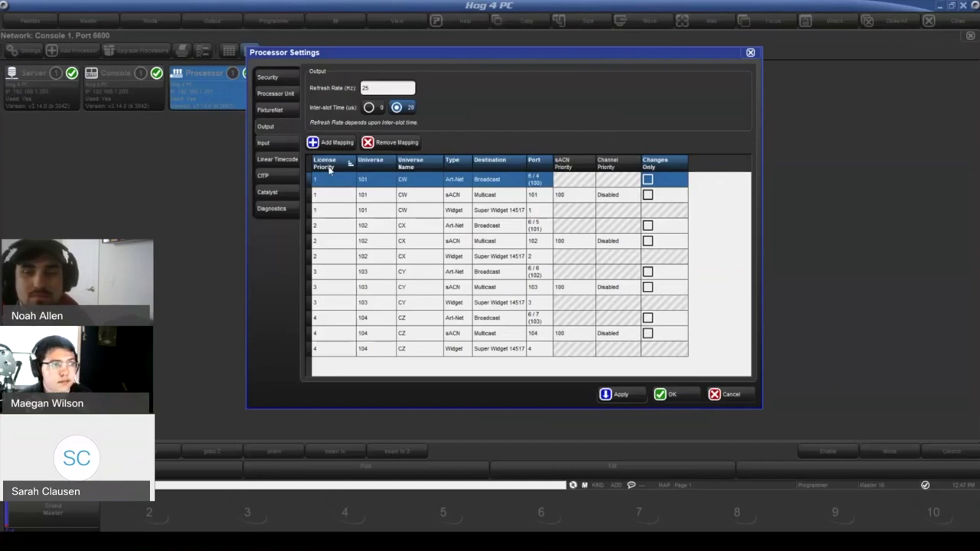
{"action": "left_click_drag", "start_coordinate": [330, 179], "coordinate": [388, 346]}
{"action": "left_click", "coordinate": [390, 347]}
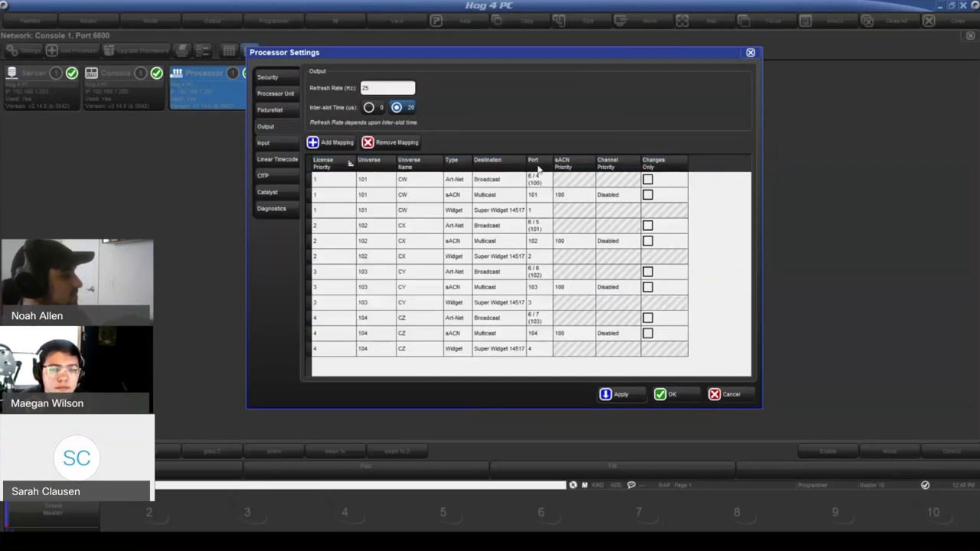
{"action": "left_click", "coordinate": [512, 163]}
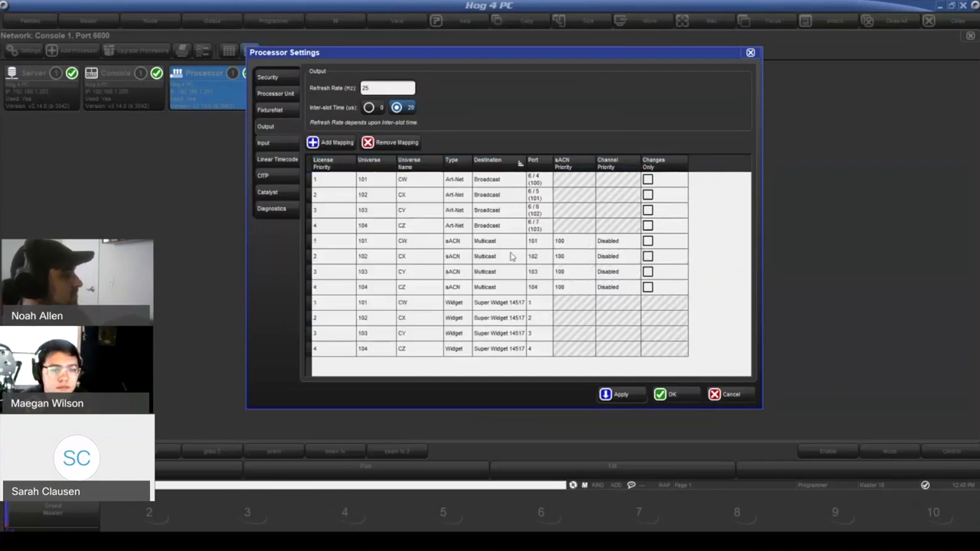
{"action": "left_click", "coordinate": [507, 309]}
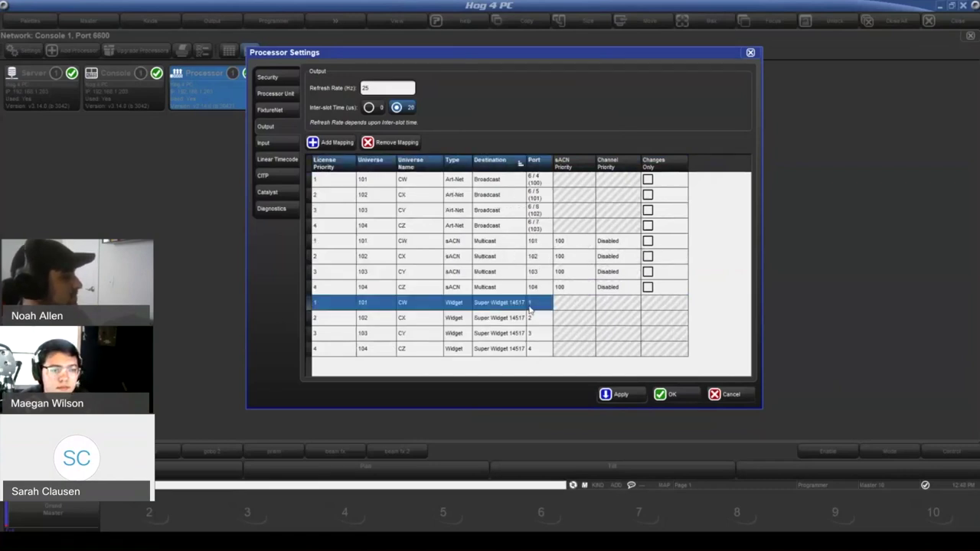
{"action": "left_click", "coordinate": [376, 320]}
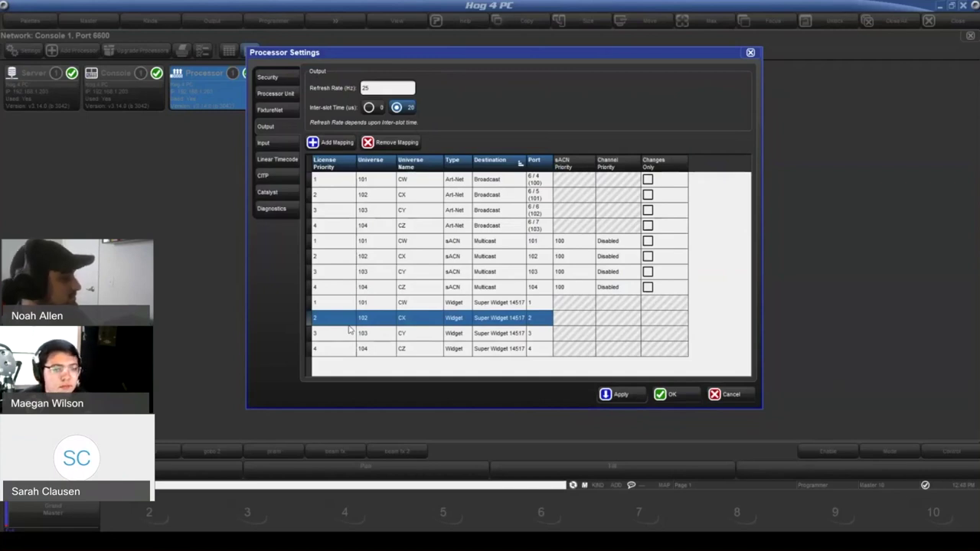
{"action": "left_click", "coordinate": [329, 257]}
{"action": "left_click", "coordinate": [329, 334]}
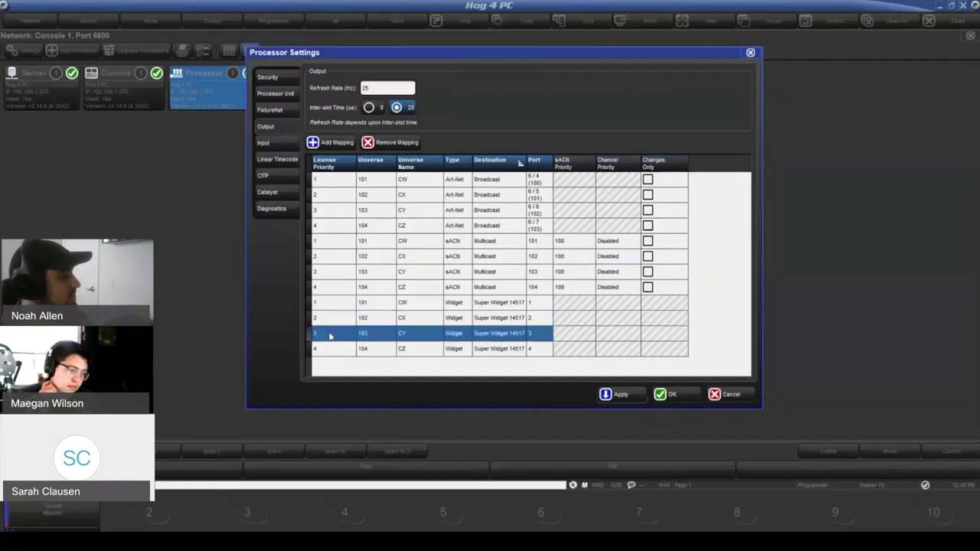
{"action": "left_click", "coordinate": [329, 284]}
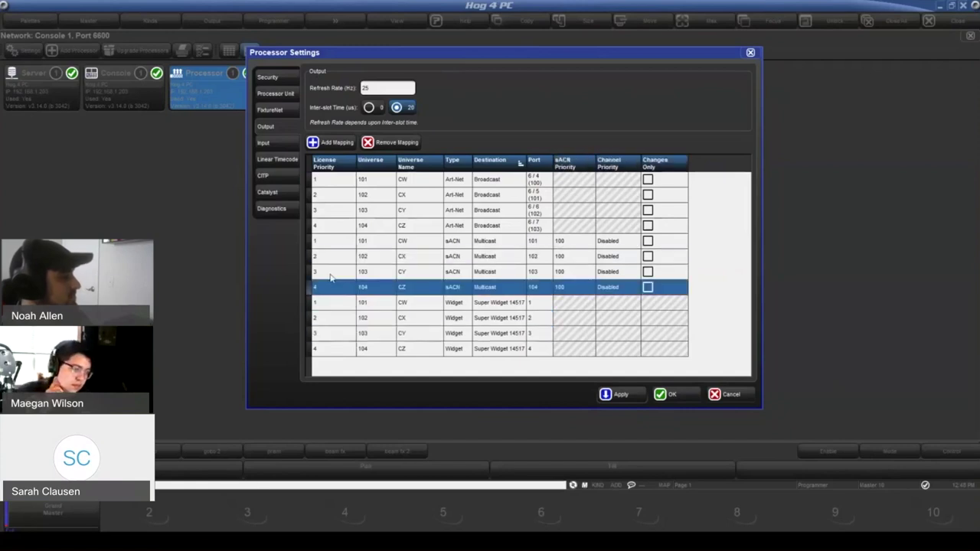
Sort the mappings by type, remove the sACN mappings for universes 101 to 104, and leave the processor settings without saving.
{"action": "left_click", "coordinate": [463, 164]}
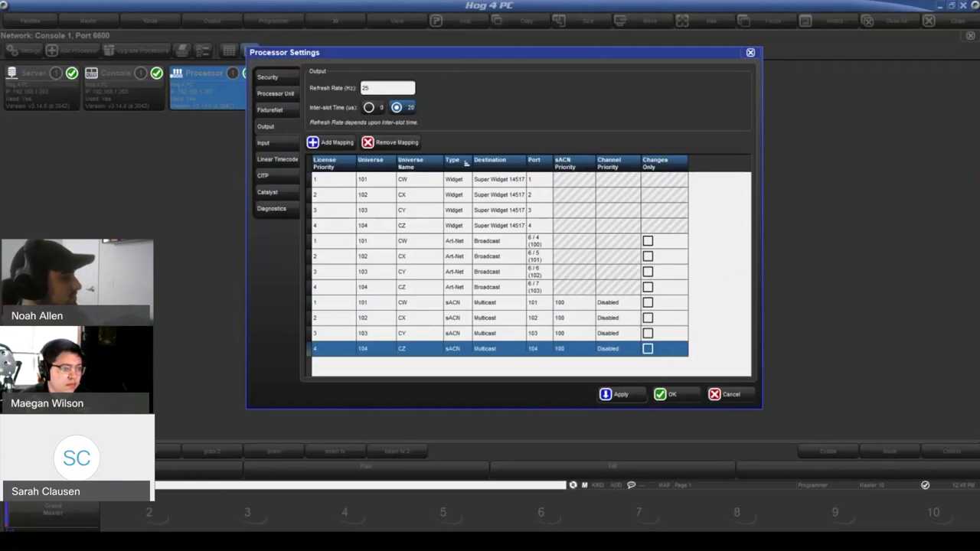
{"action": "left_click", "coordinate": [336, 302], "text": "shift"}
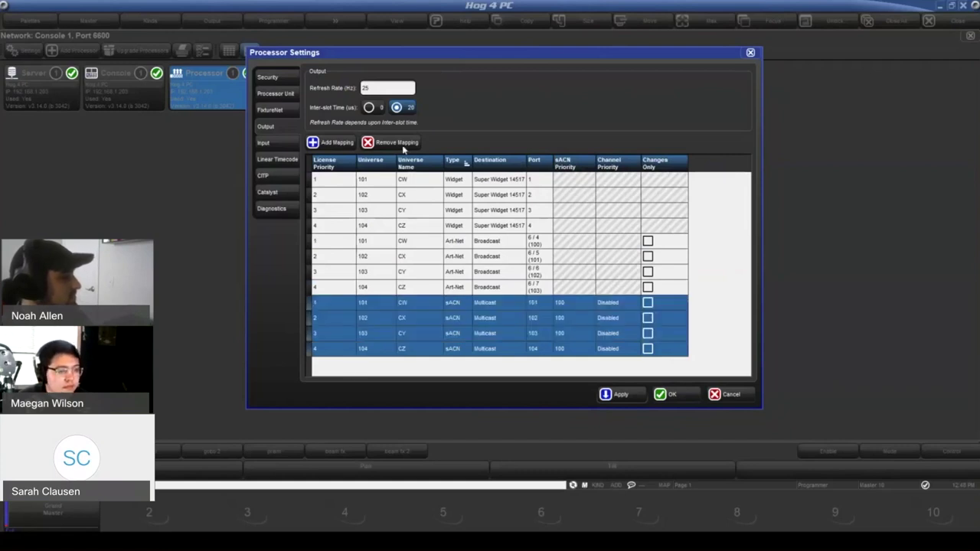
{"action": "left_click", "coordinate": [400, 145]}
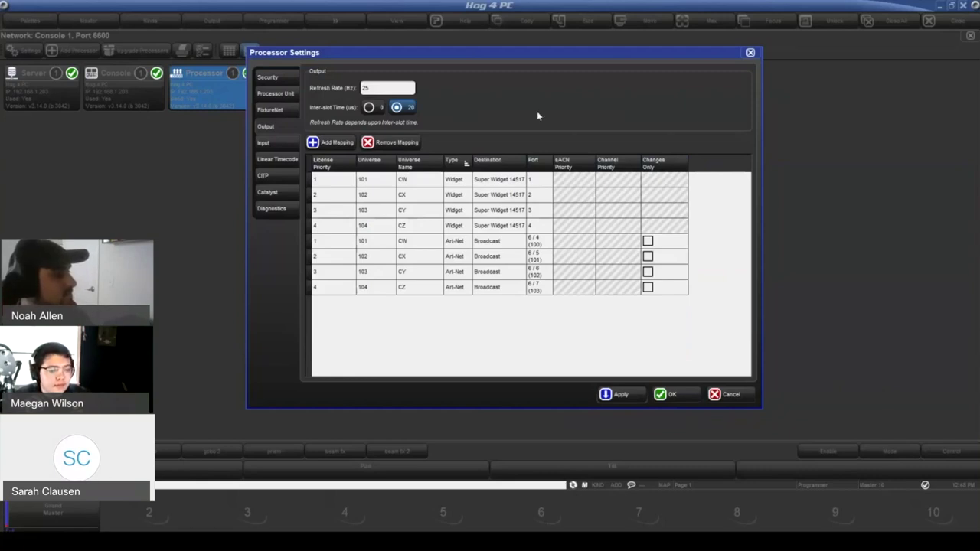
{"action": "key", "text": "Escape"}
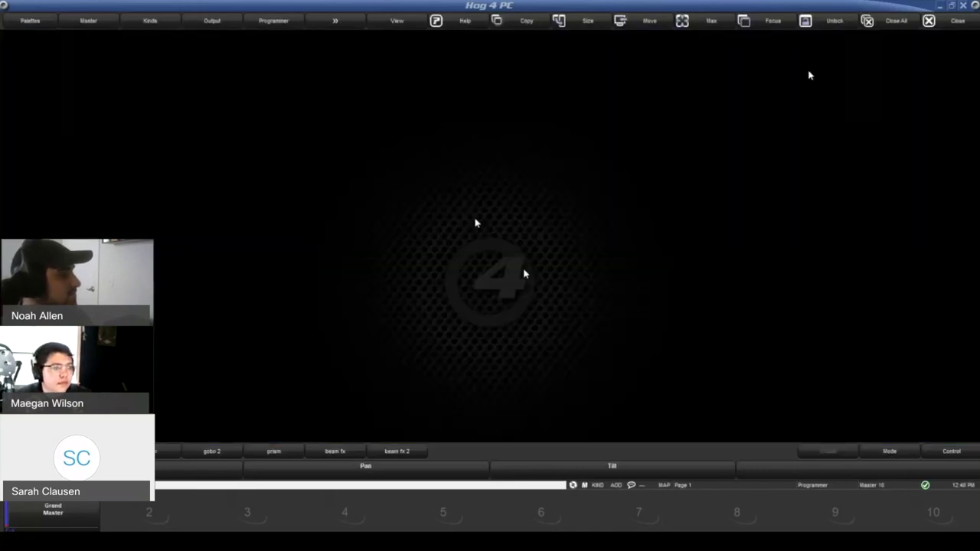
Examine the fixture patch and processor maps of universes 1 to 4 in the Fixture window, then close all windows.
{"action": "left_click", "coordinate": [525, 274]}
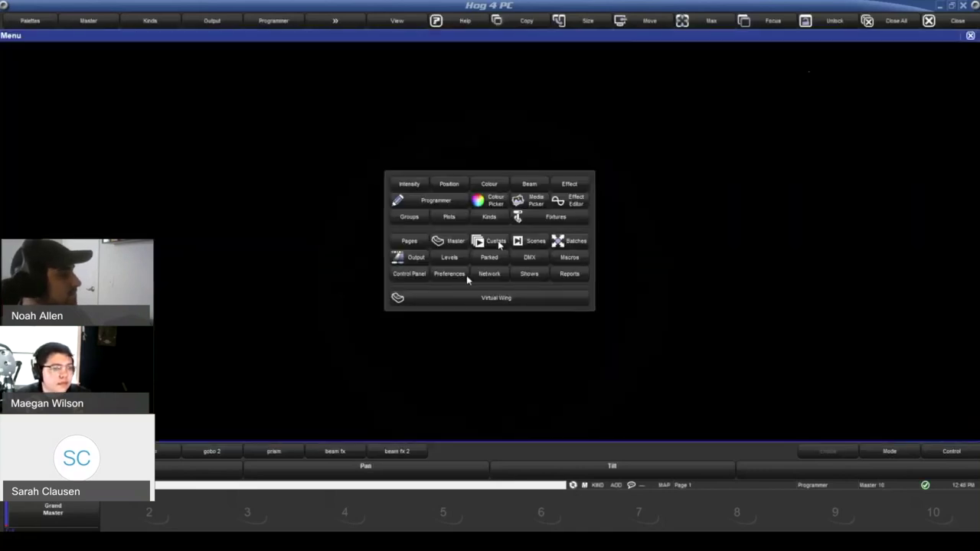
{"action": "left_click", "coordinate": [523, 221]}
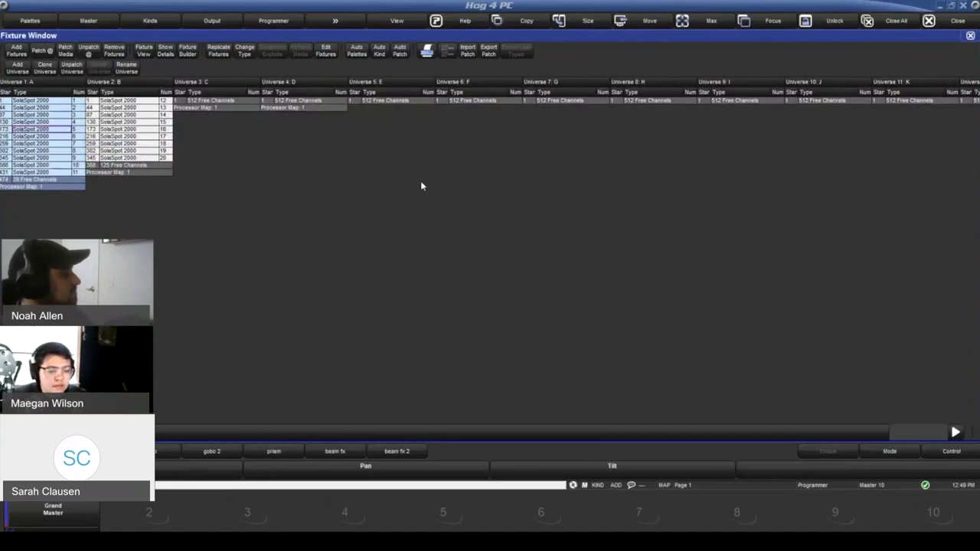
{"action": "left_click", "coordinate": [64, 125]}
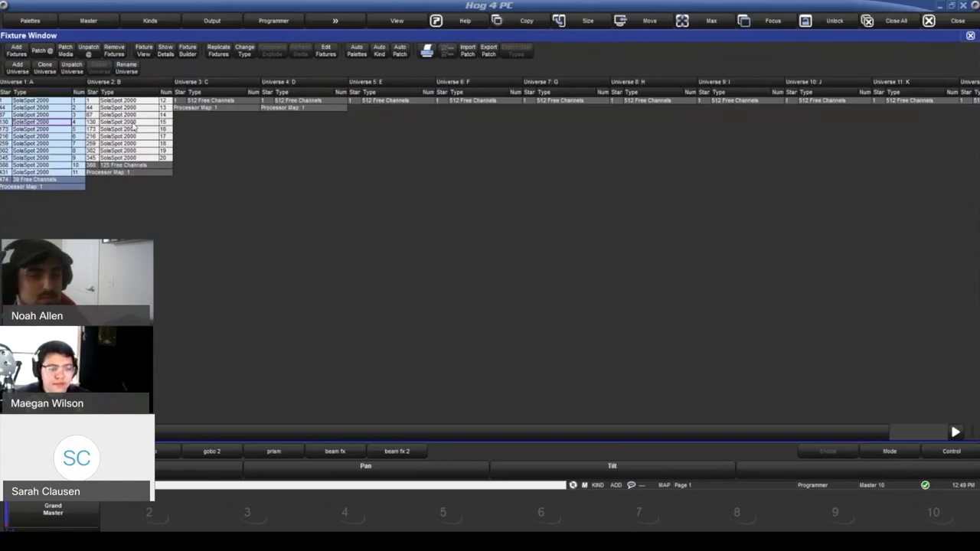
{"action": "left_click", "coordinate": [126, 130]}
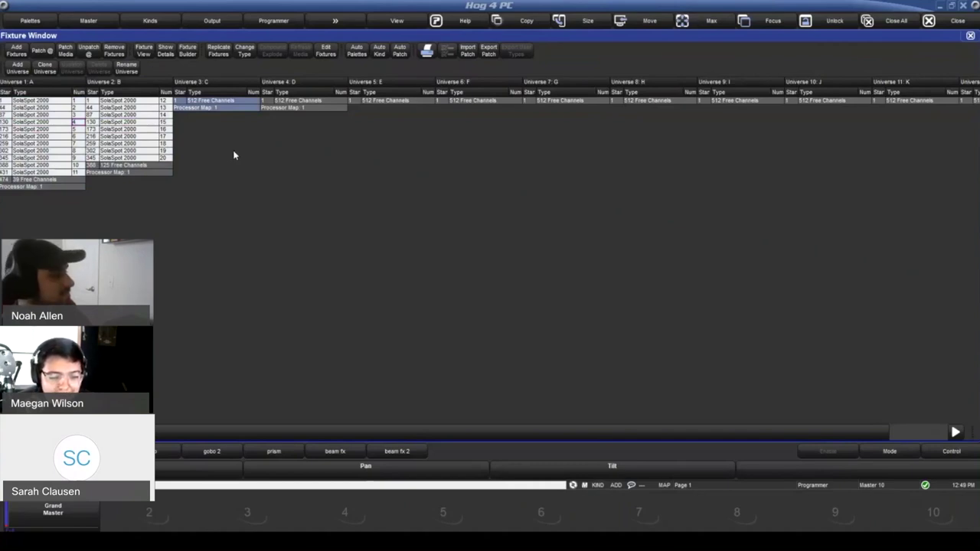
{"action": "key", "text": "shift+Right"}
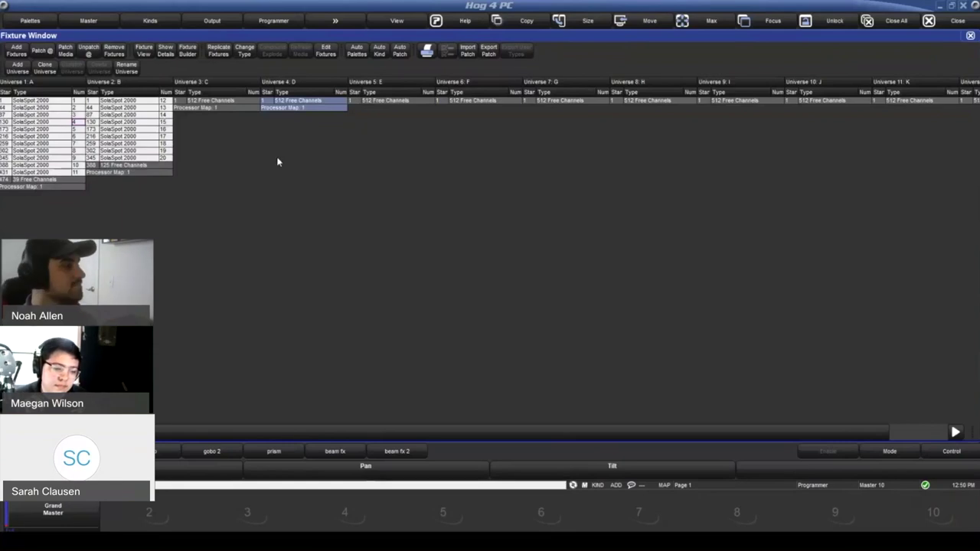
{"action": "left_click", "coordinate": [896, 22]}
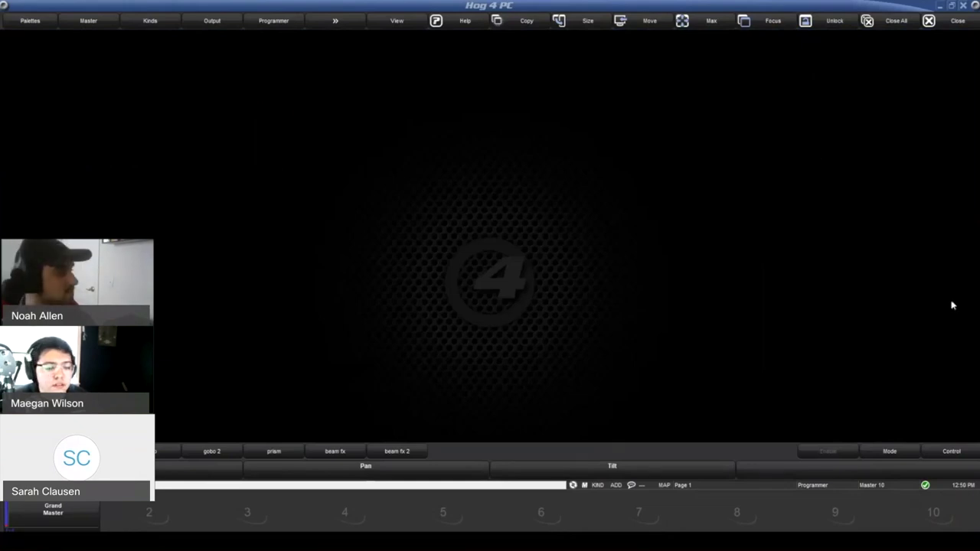
Add Art-Net input mappings for universes 1 through 10 in the processor's settings.
{"action": "left_click", "coordinate": [464, 216]}
{"action": "left_click", "coordinate": [486, 273]}
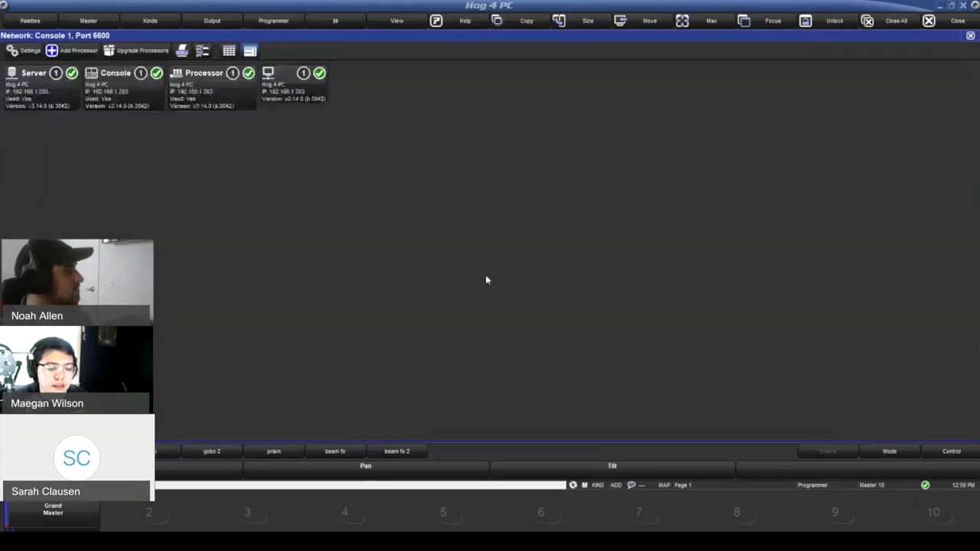
{"action": "left_click", "coordinate": [225, 102]}
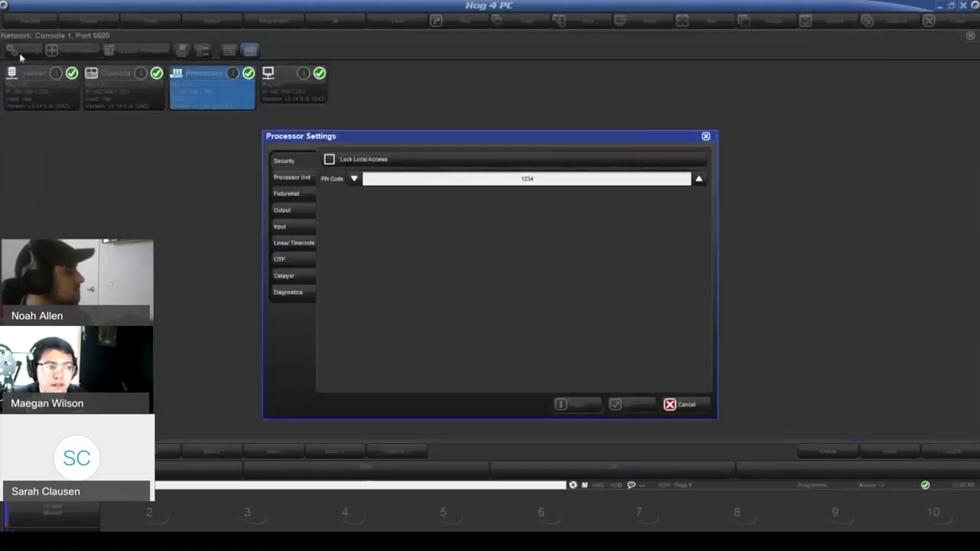
{"action": "left_click", "coordinate": [280, 226]}
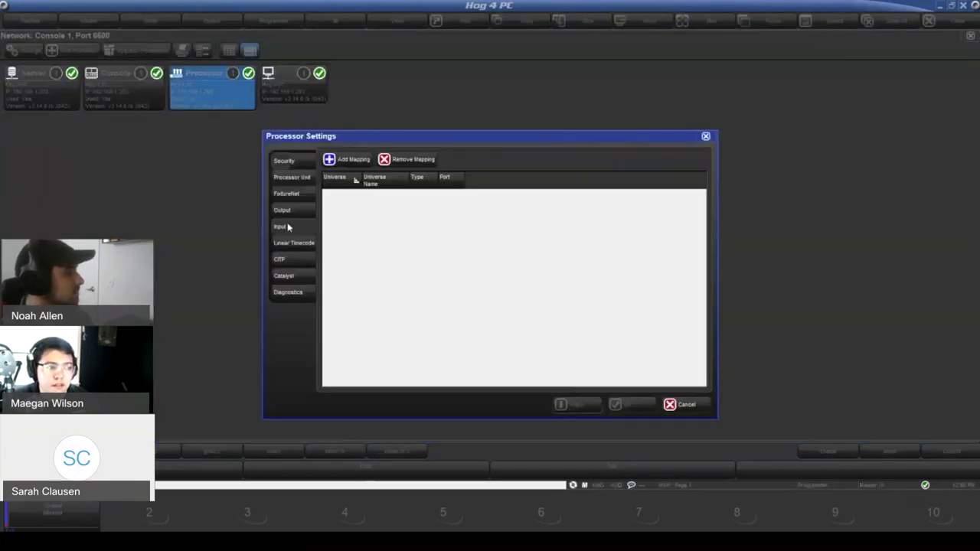
{"action": "left_click", "coordinate": [352, 160]}
{"action": "left_click", "coordinate": [550, 270]}
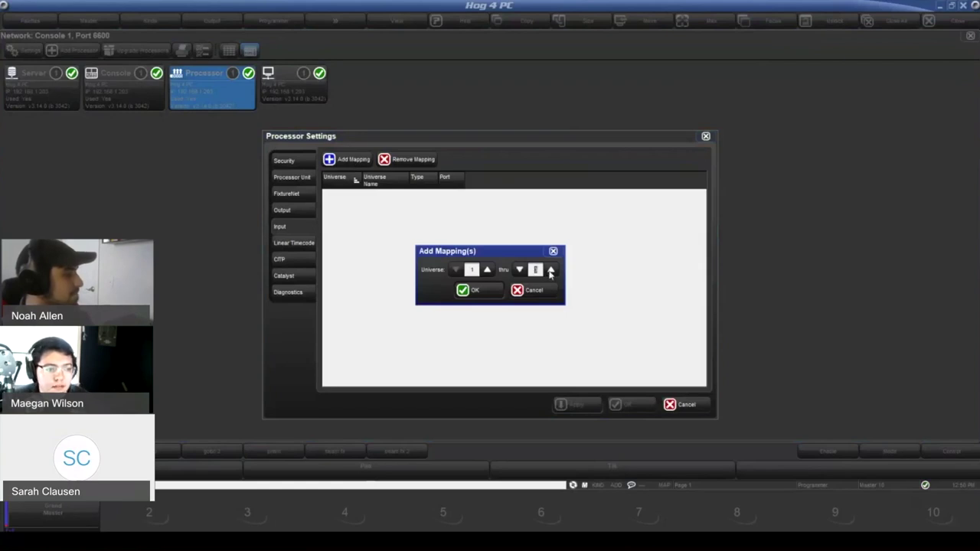
{"action": "left_click", "coordinate": [551, 270]}
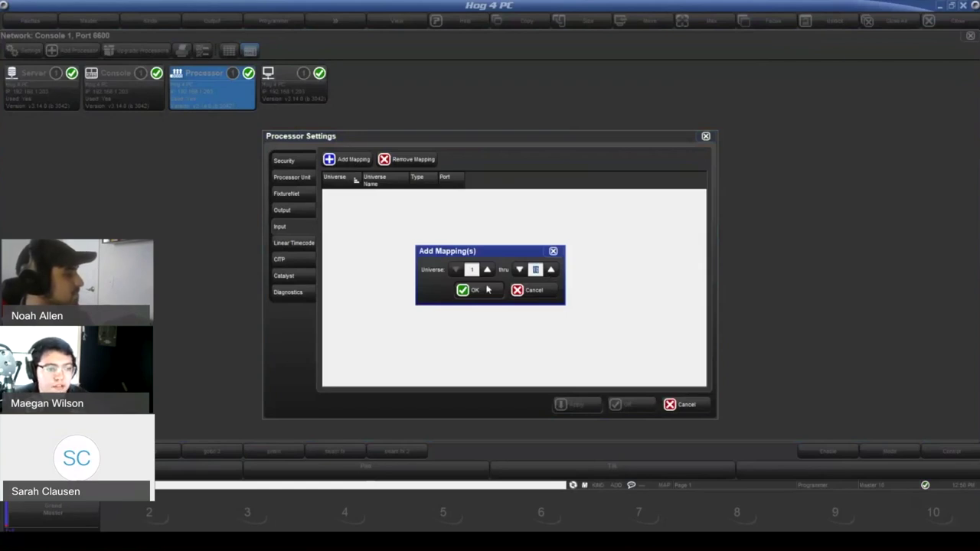
{"action": "left_click", "coordinate": [470, 290]}
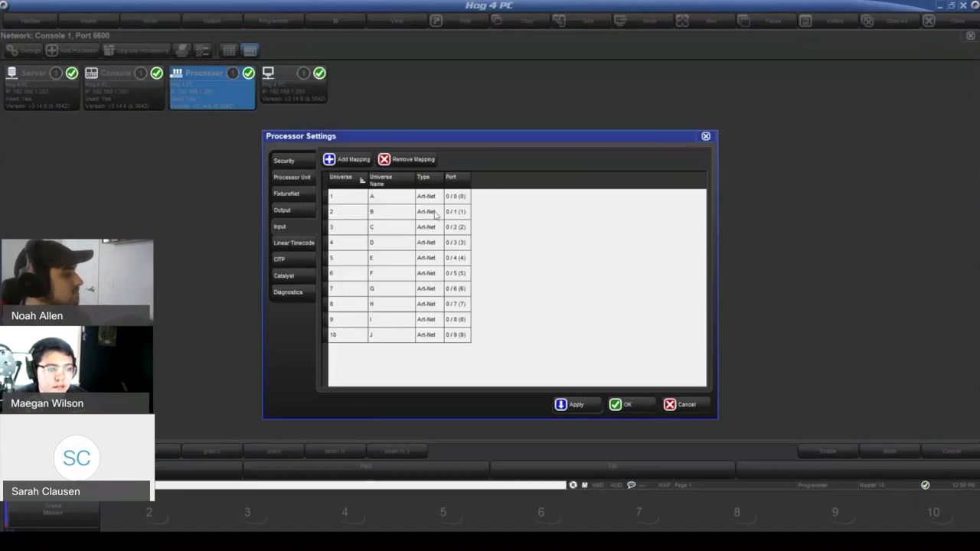
Review the universe names and Art-Net ports of the input mappings for universes 1 through 10.
{"action": "left_click", "coordinate": [458, 198]}
{"action": "left_click", "coordinate": [455, 215]}
{"action": "left_click", "coordinate": [421, 259]}
{"action": "left_click", "coordinate": [395, 306]}
{"action": "left_click", "coordinate": [389, 335]}
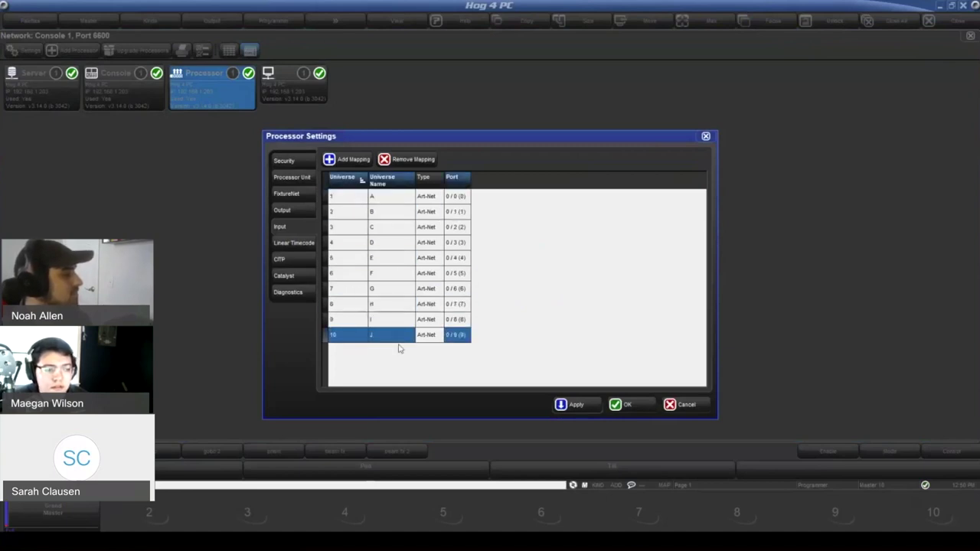
{"action": "left_click", "coordinate": [519, 287]}
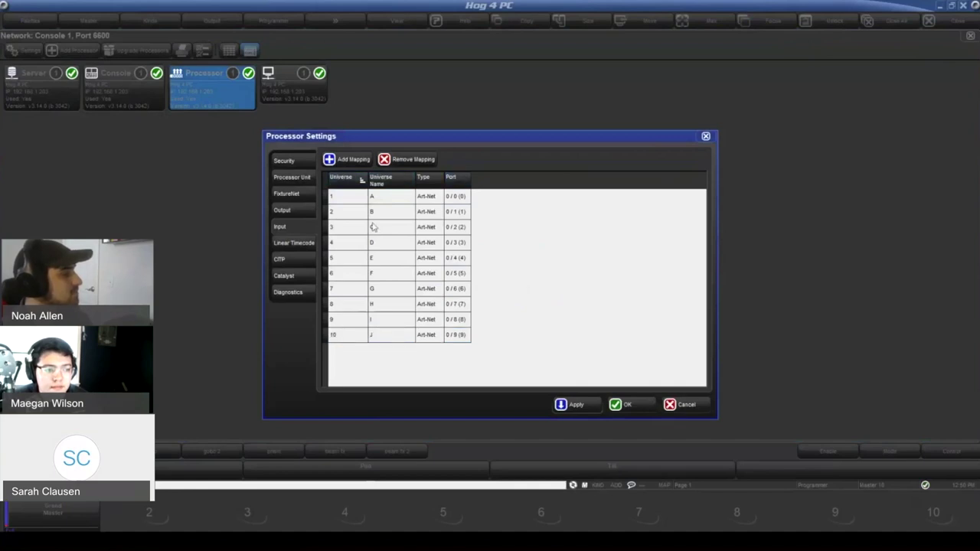
Close the input mappings in the processor settings without saving and select the processor in the Network window.
{"action": "key", "text": "ctrl+a"}
{"action": "left_click", "coordinate": [580, 261]}
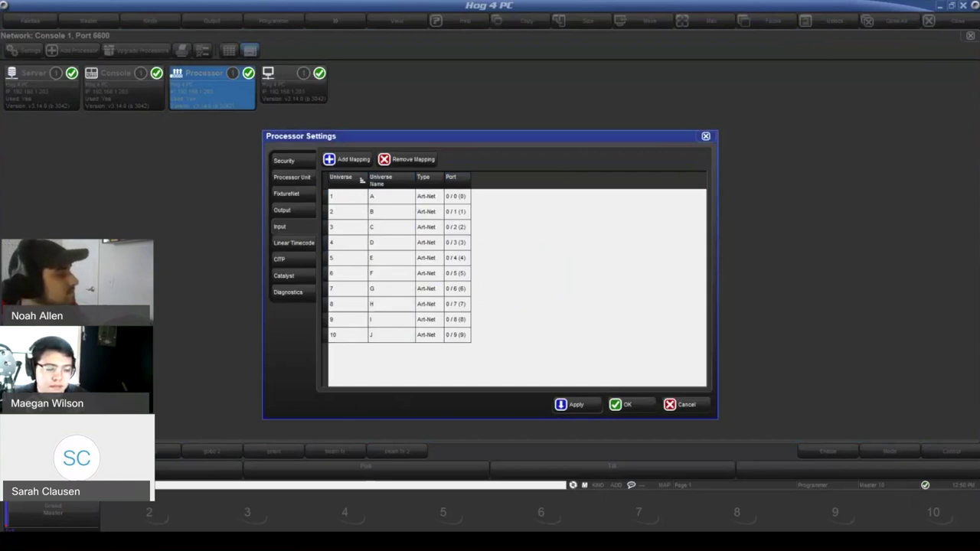
{"action": "left_click", "coordinate": [706, 136]}
{"action": "left_click", "coordinate": [293, 86]}
{"action": "left_click", "coordinate": [212, 88]}
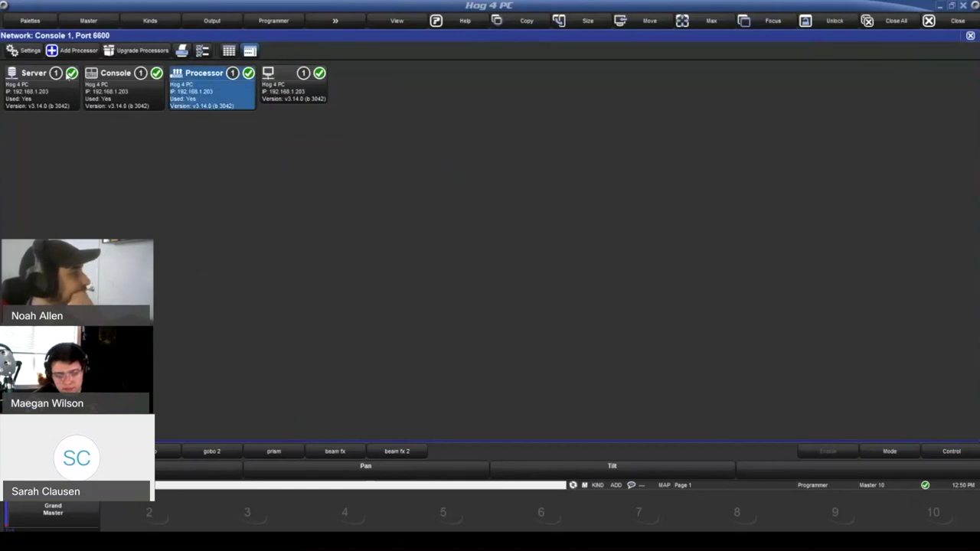
Open the output mappings in the processor's settings and remove all of them.
{"action": "left_click", "coordinate": [23, 50]}
{"action": "left_click", "coordinate": [286, 193]}
{"action": "left_click", "coordinate": [281, 210]}
{"action": "left_click_drag", "start_coordinate": [345, 263], "coordinate": [395, 371]}
{"action": "left_click", "coordinate": [413, 227]}
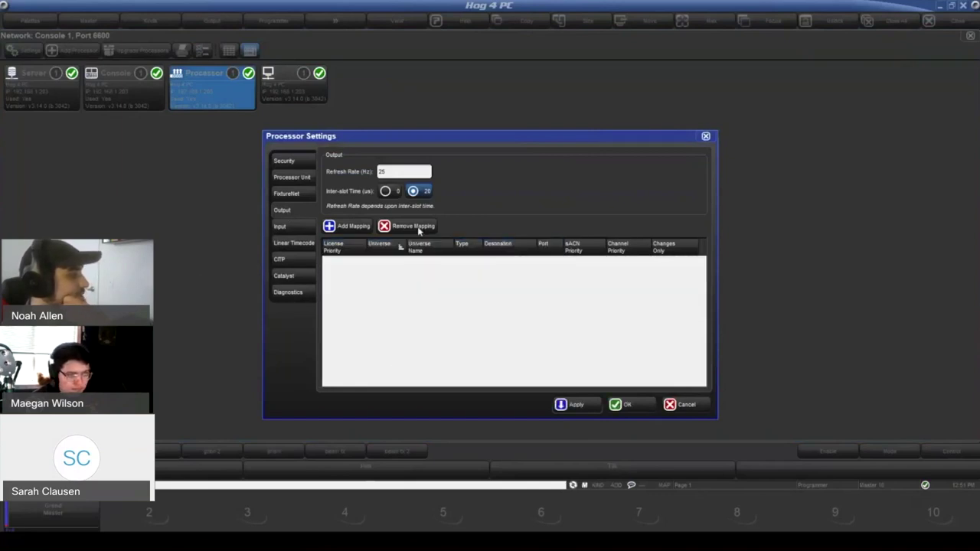
Add Widget output mappings starting at universe 1, filling the Super Widget's four ports with universes 1 to 4.
{"action": "left_click", "coordinate": [358, 226]}
{"action": "left_click", "coordinate": [452, 279]}
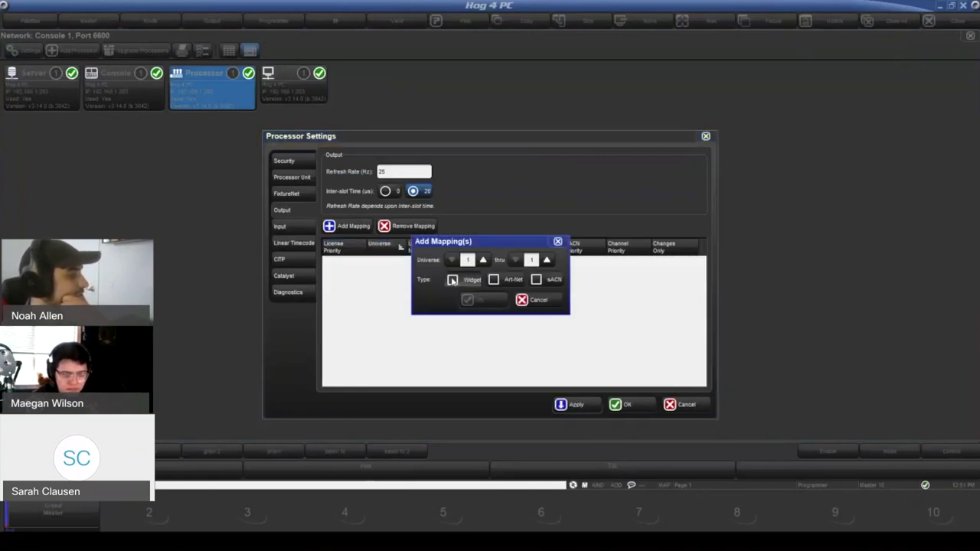
{"action": "left_click", "coordinate": [493, 304]}
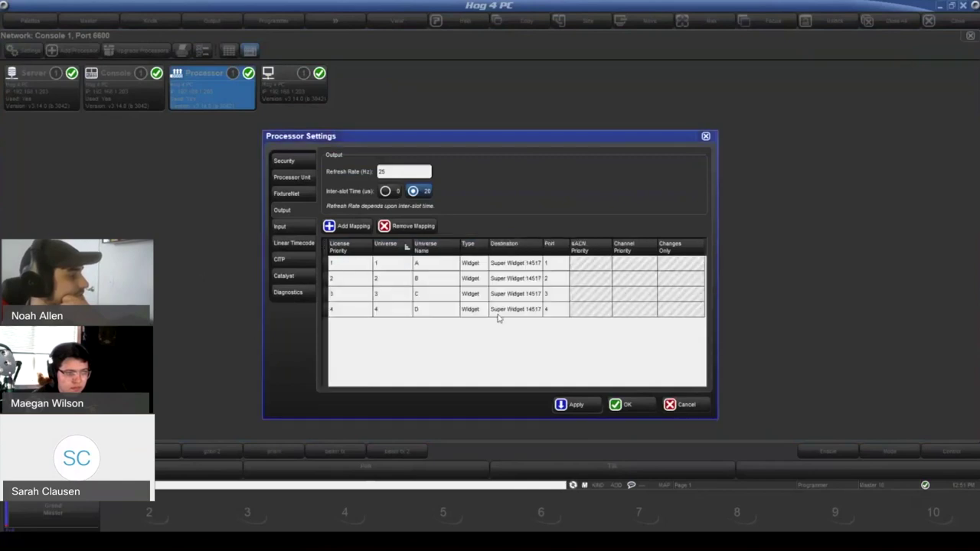
{"action": "left_click", "coordinate": [507, 314]}
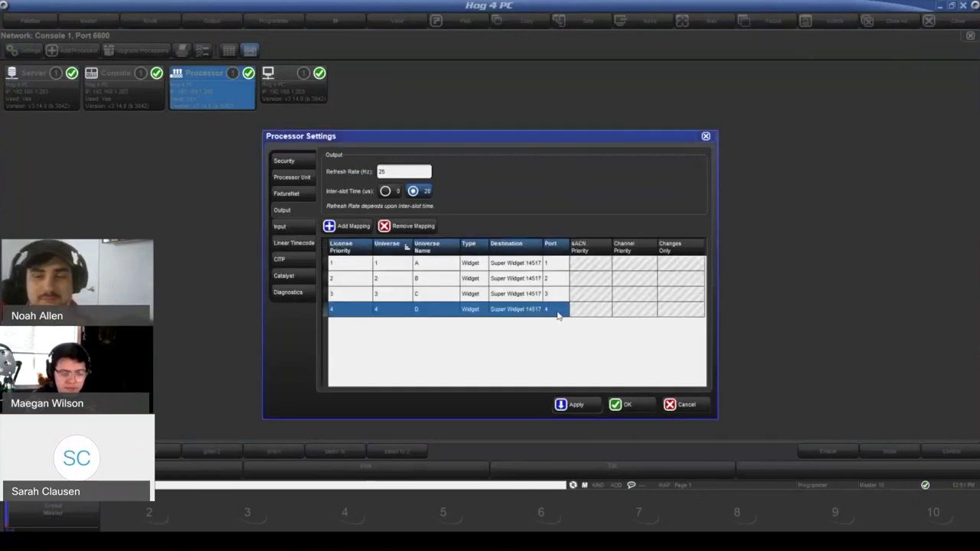
Add an sACN output mapping for universe 5.
{"action": "left_click", "coordinate": [328, 228]}
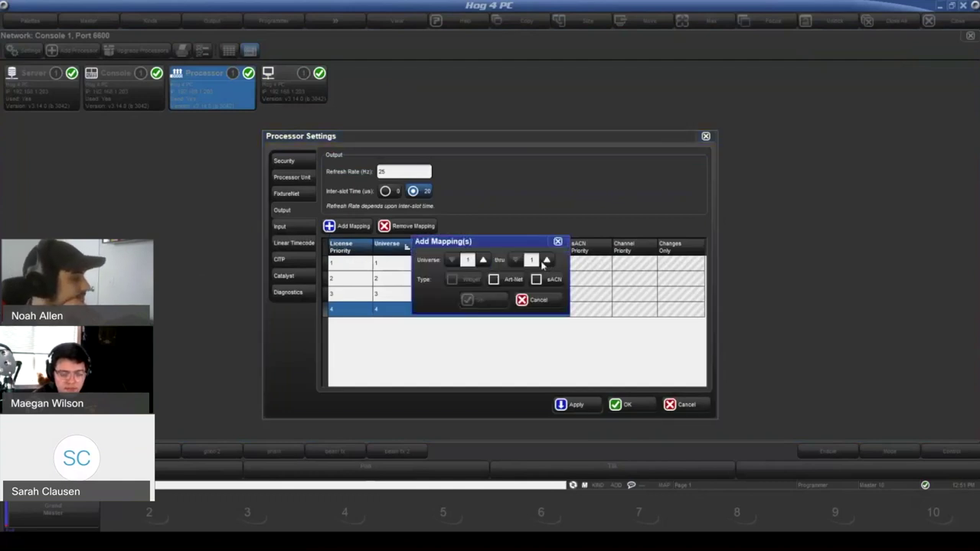
{"action": "left_click", "coordinate": [483, 260]}
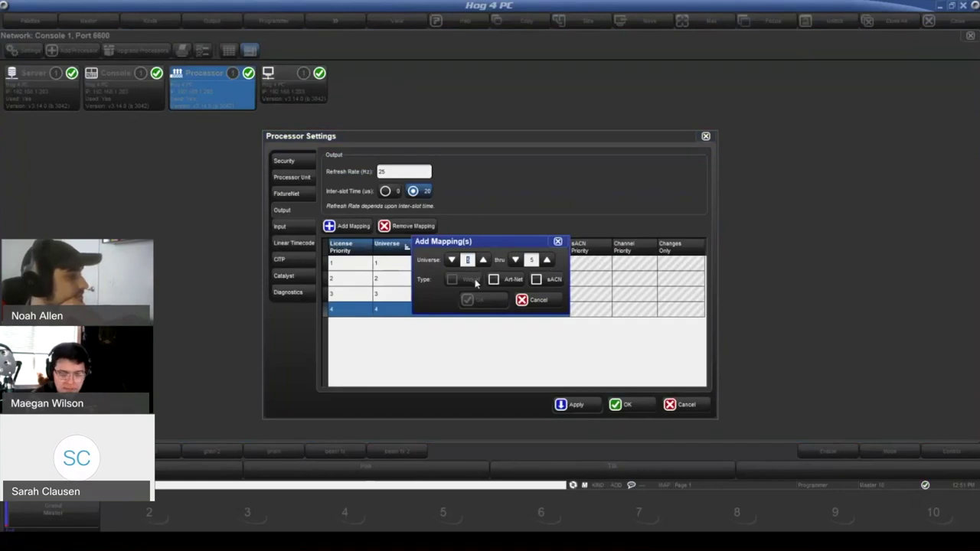
{"action": "left_click", "coordinate": [535, 278]}
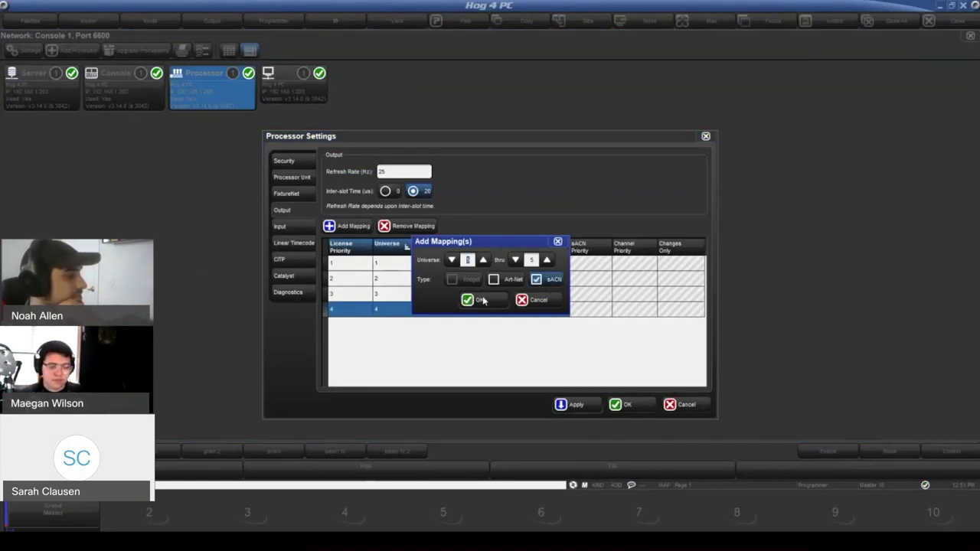
{"action": "left_click", "coordinate": [481, 300]}
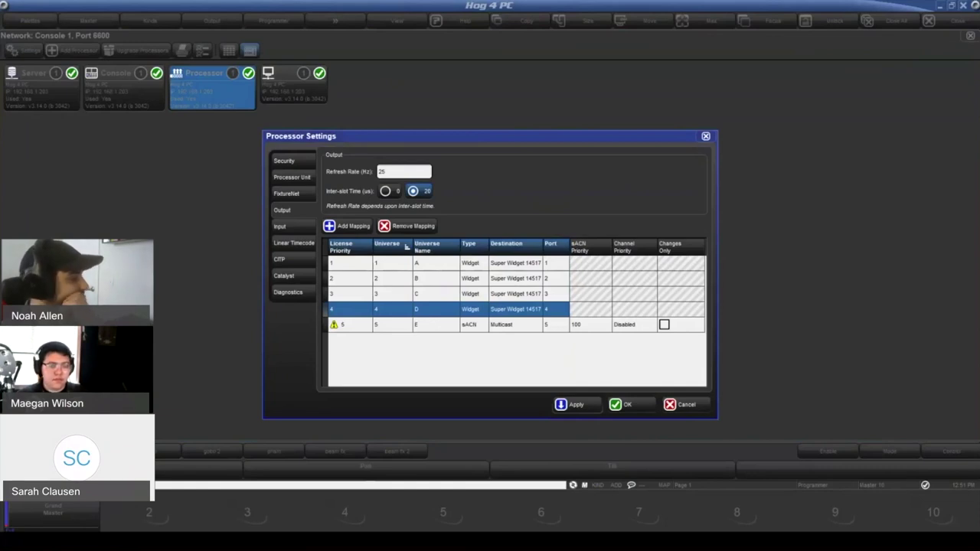
Compare the universe 4 and 5 mappings and set the license priority of the universe 5 sACN mapping to 2.
{"action": "left_click", "coordinate": [358, 331]}
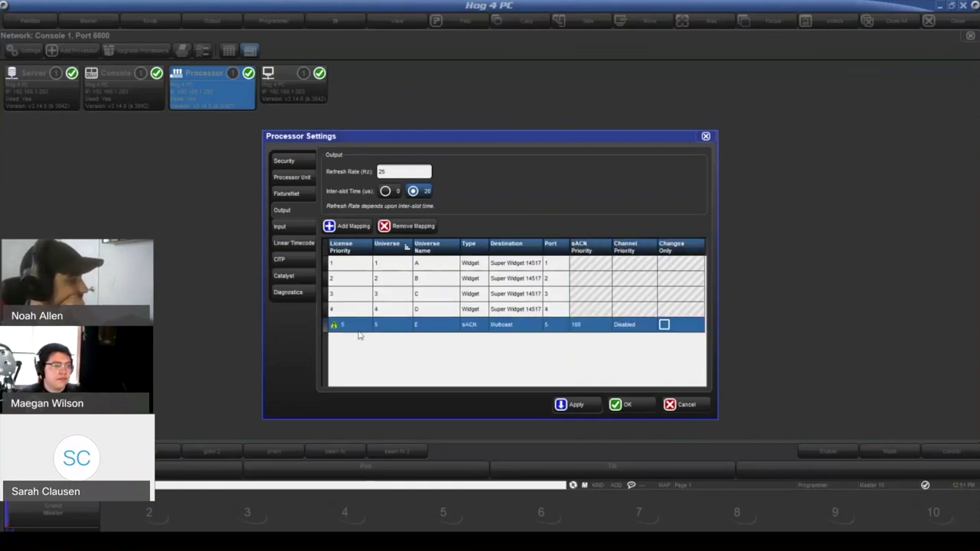
{"action": "left_click", "coordinate": [357, 316]}
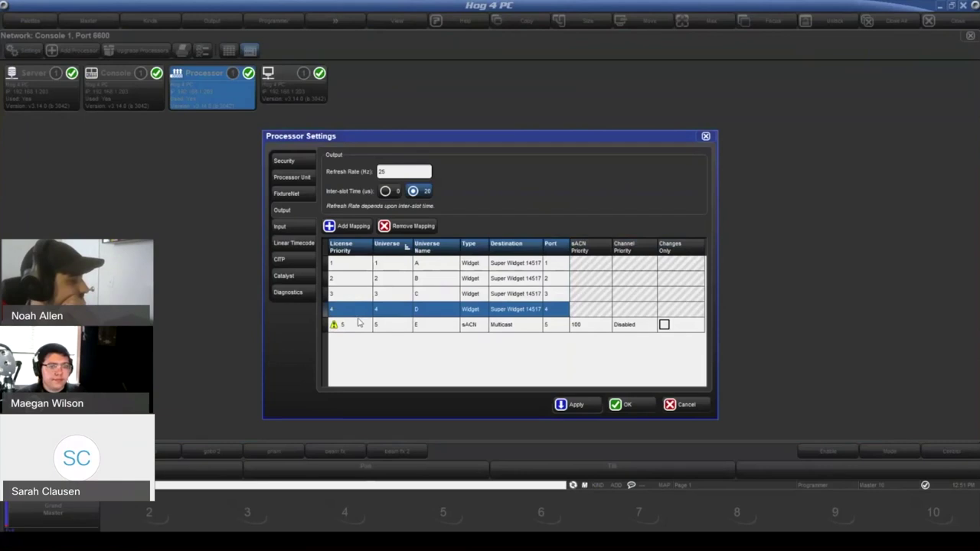
{"action": "left_click", "coordinate": [358, 332]}
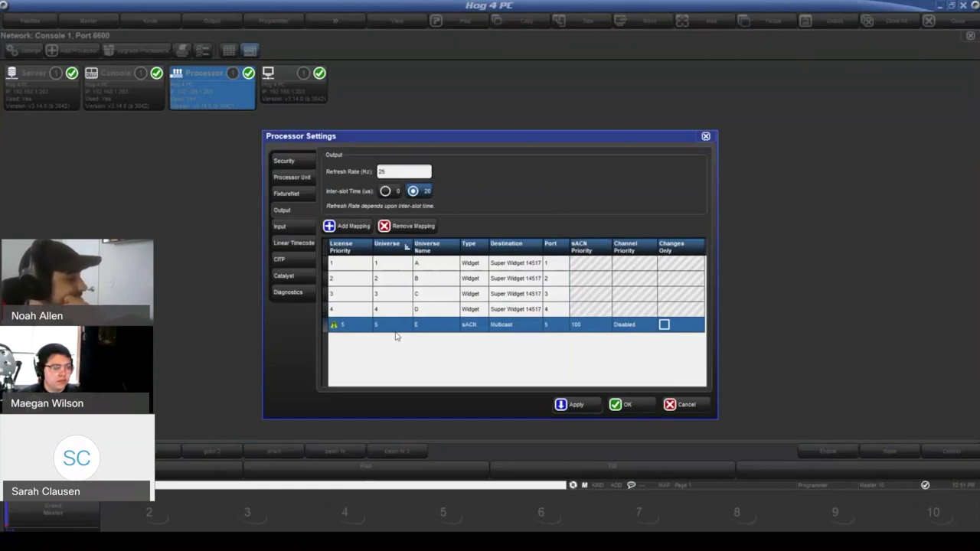
{"action": "left_click", "coordinate": [354, 309]}
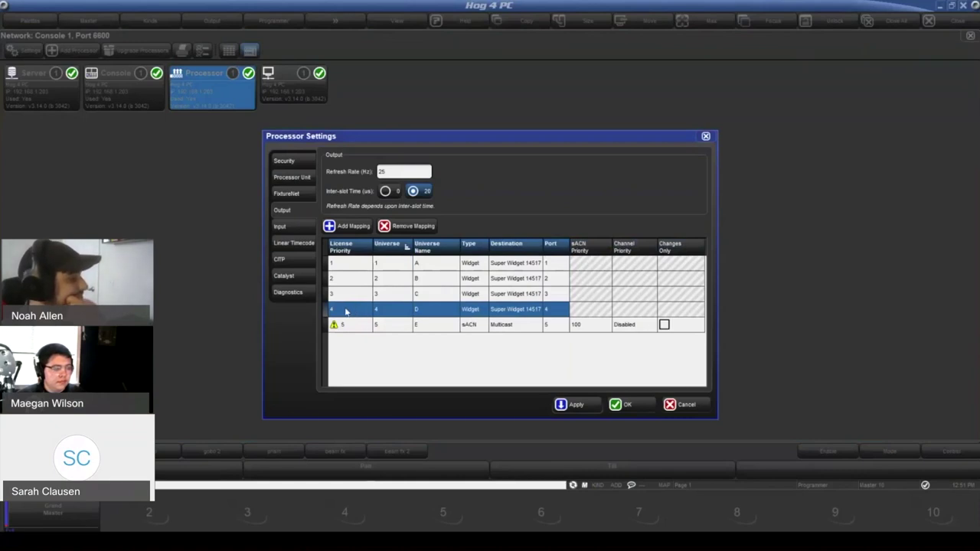
{"action": "left_click", "coordinate": [342, 323]}
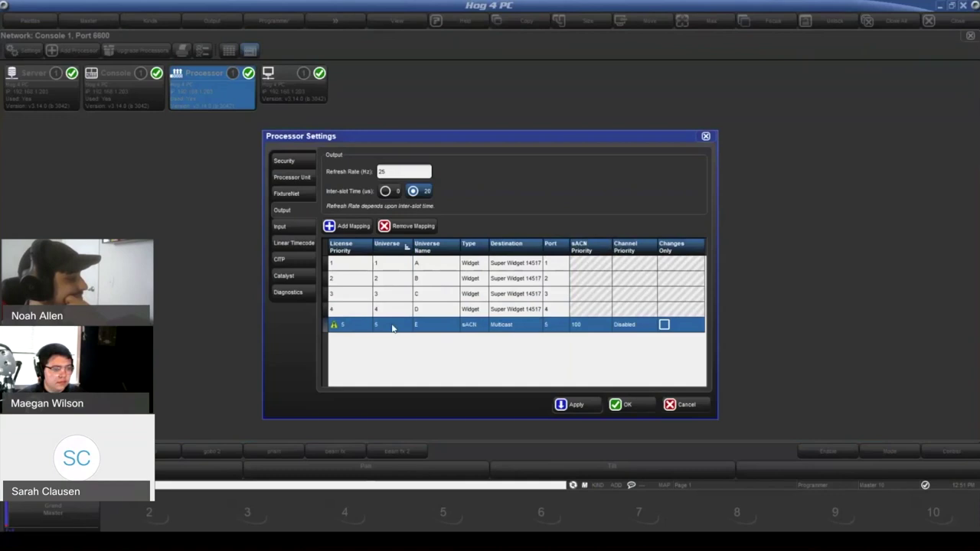
{"action": "left_click", "coordinate": [350, 327]}
{"action": "type", "text": "2"}
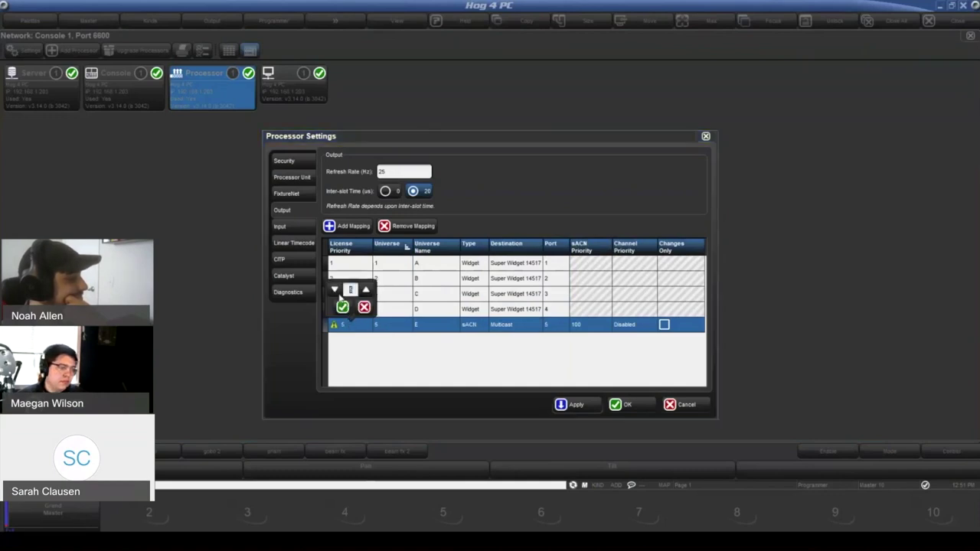
{"action": "left_click", "coordinate": [347, 309]}
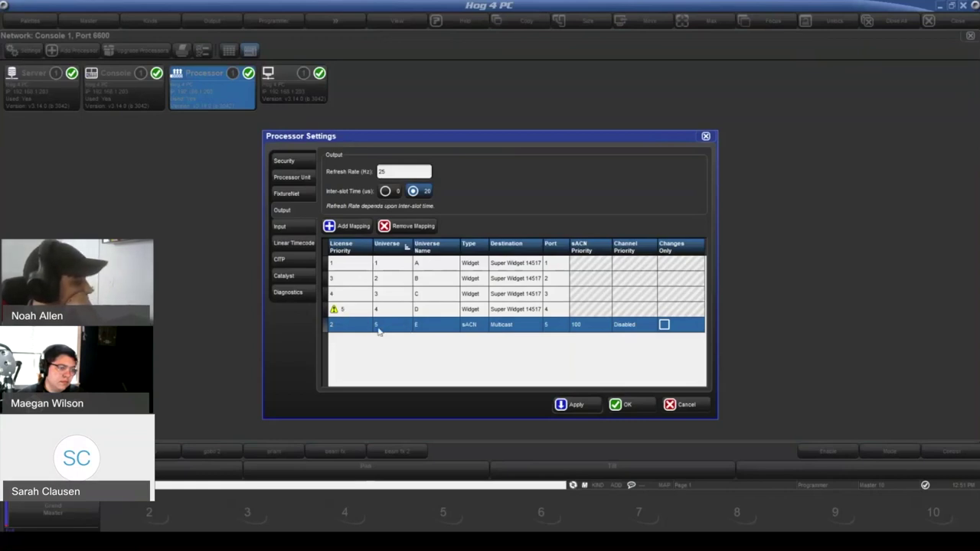
Sort the output mappings by license priority and set the universe 5 sACN mapping's license priority to 5.
{"action": "left_click", "coordinate": [353, 313]}
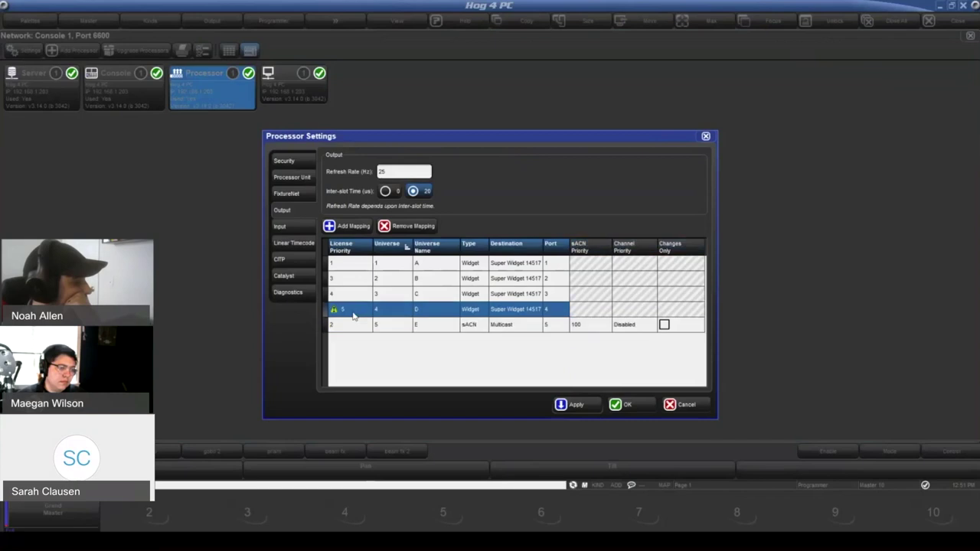
{"action": "left_click", "coordinate": [390, 349]}
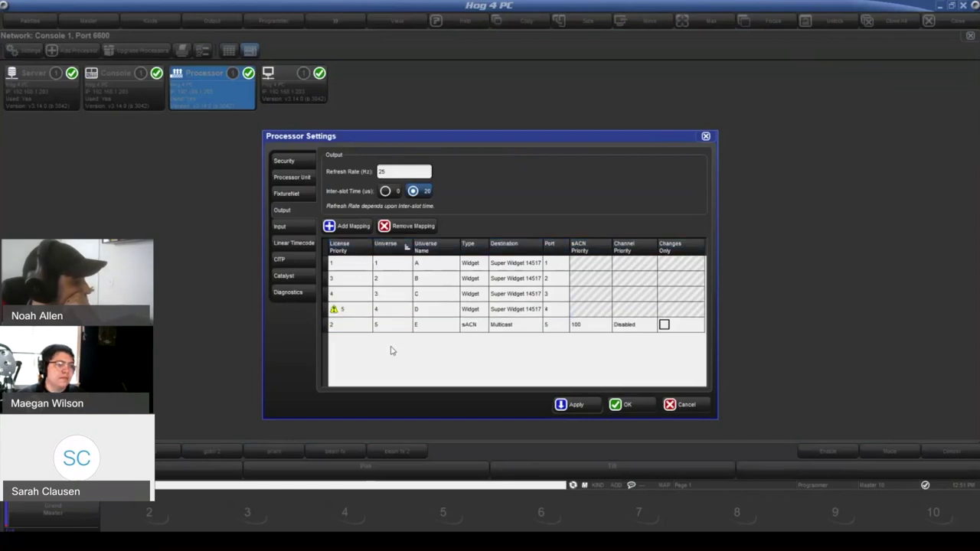
{"action": "left_click", "coordinate": [354, 255]}
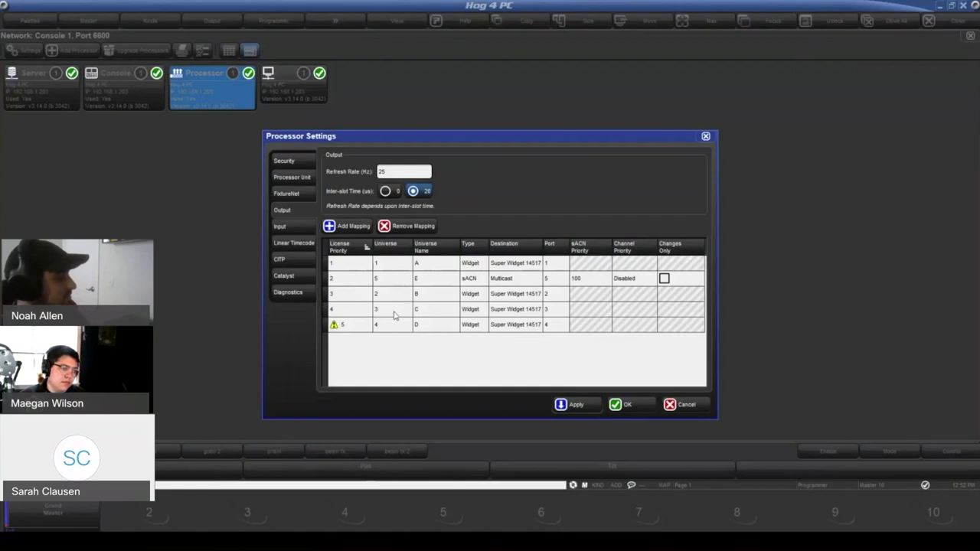
{"action": "left_click", "coordinate": [394, 278]}
{"action": "left_click", "coordinate": [363, 279]}
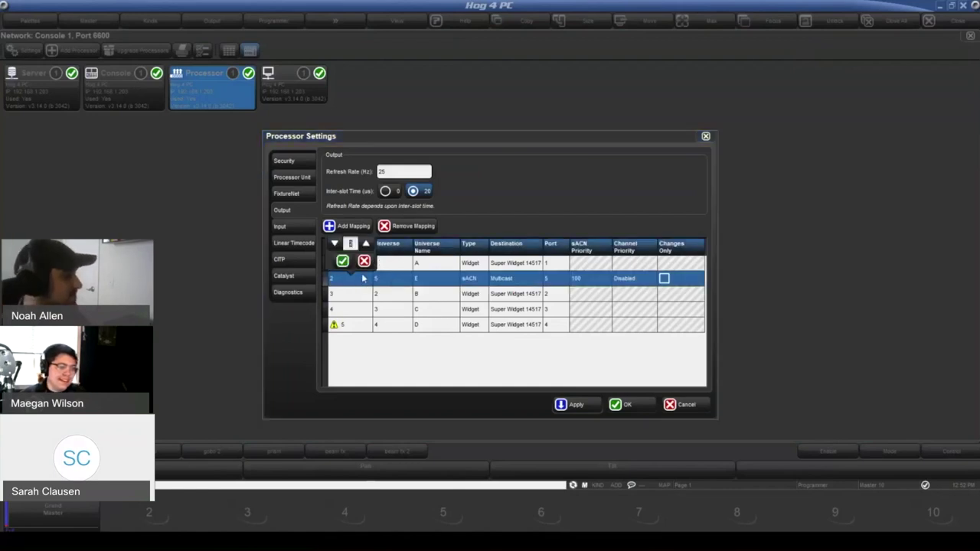
{"action": "type", "text": "5"}
{"action": "key", "text": "Return"}
{"action": "left_click", "coordinate": [421, 375]}
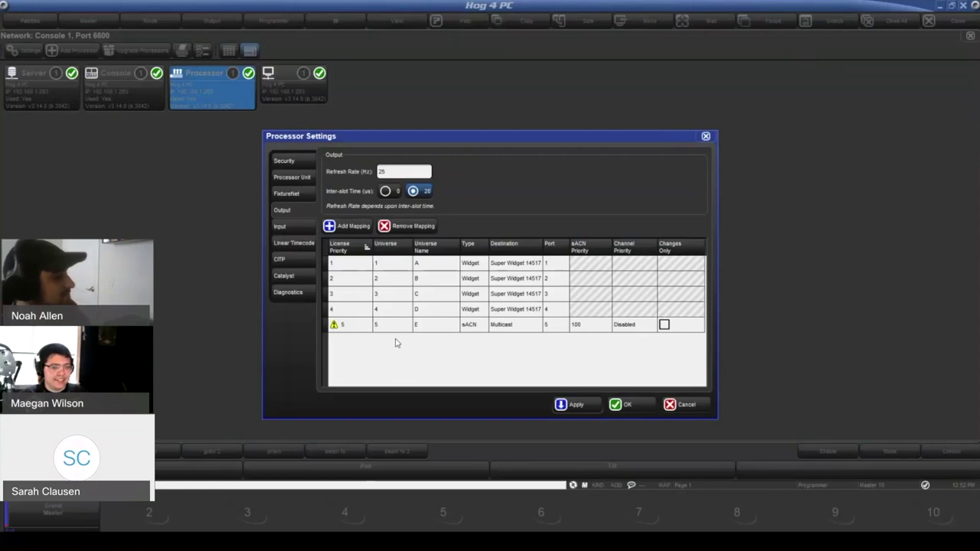
Set the universe 2 Widget mapping's license priority to 5 and remove the universe 3 mapping.
{"action": "left_click", "coordinate": [345, 281]}
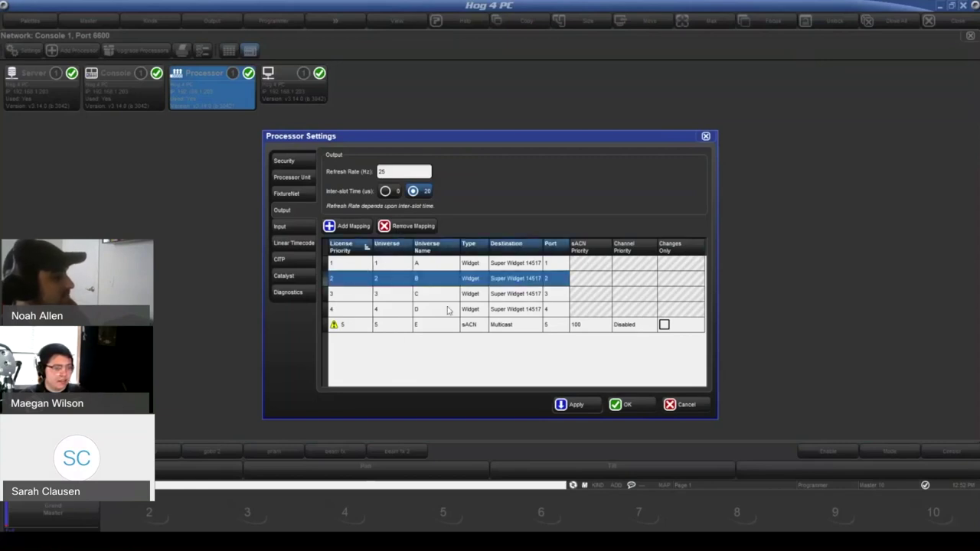
{"action": "left_click", "coordinate": [351, 284]}
{"action": "type", "text": "5"}
{"action": "key", "text": "Return"}
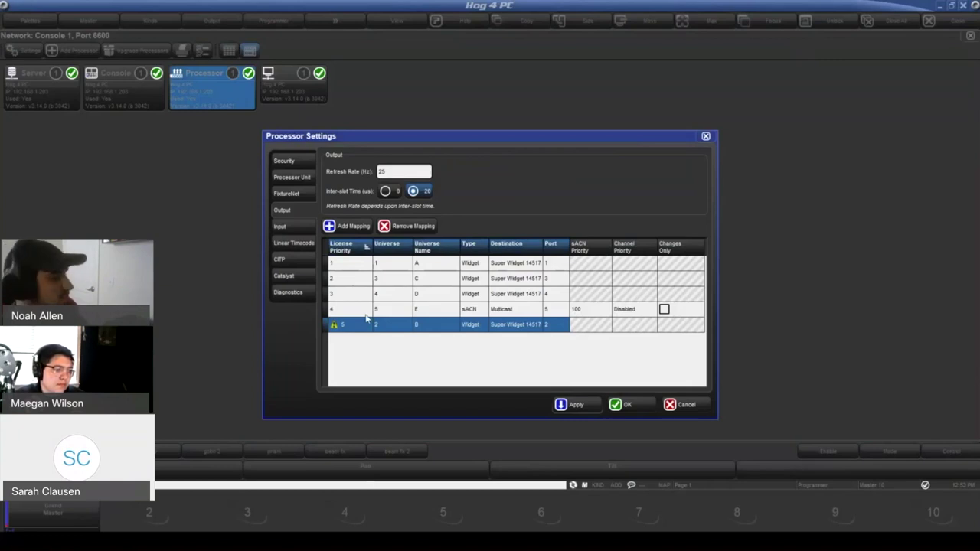
{"action": "left_click", "coordinate": [348, 280]}
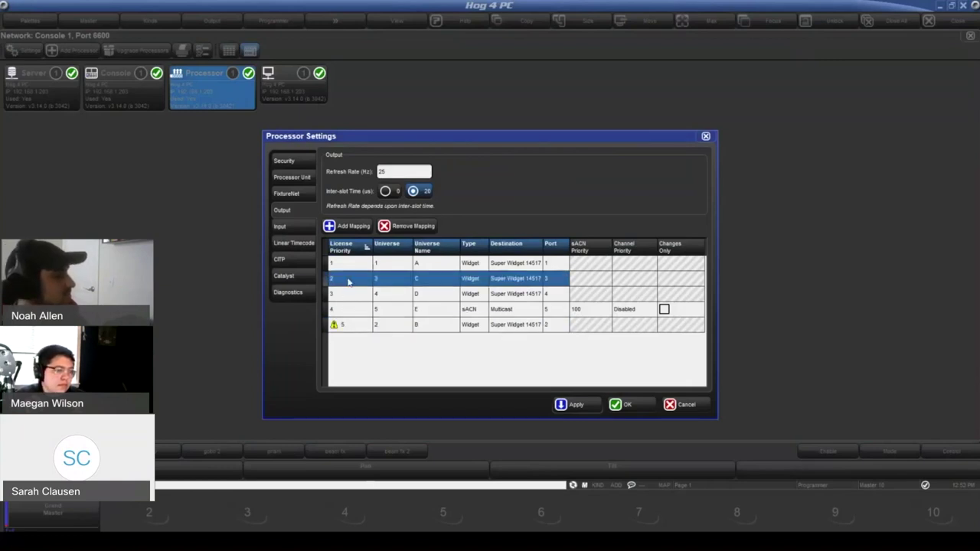
{"action": "left_click", "coordinate": [403, 227]}
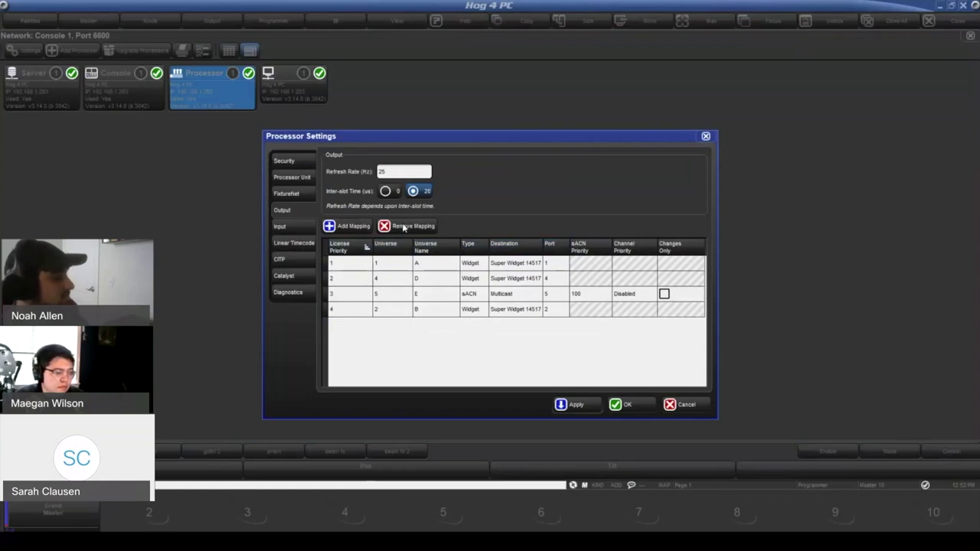
Sort the output mappings by universe, remove them all, and close the processor settings without saving along with the Network window.
{"action": "left_click", "coordinate": [391, 250]}
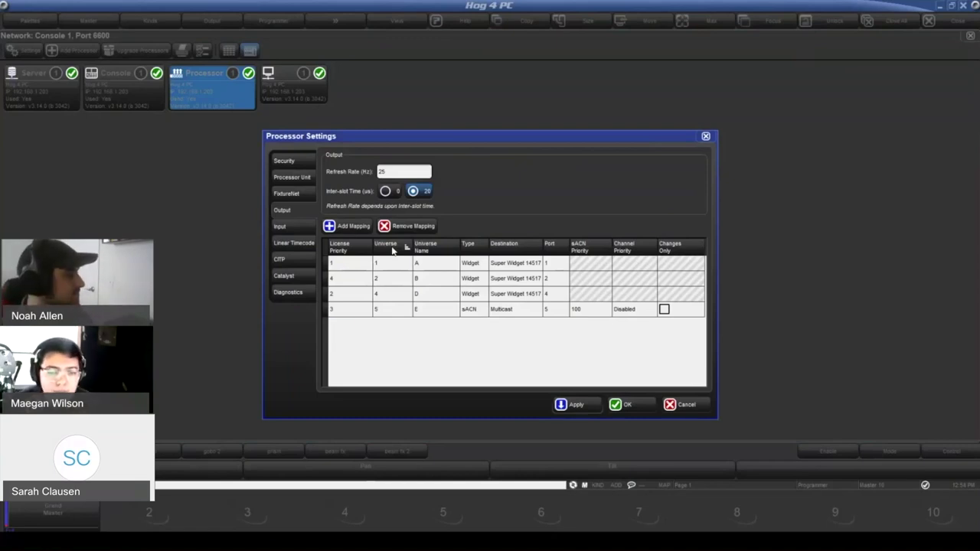
{"action": "key", "text": "ctrl+a"}
{"action": "key", "text": "Delete"}
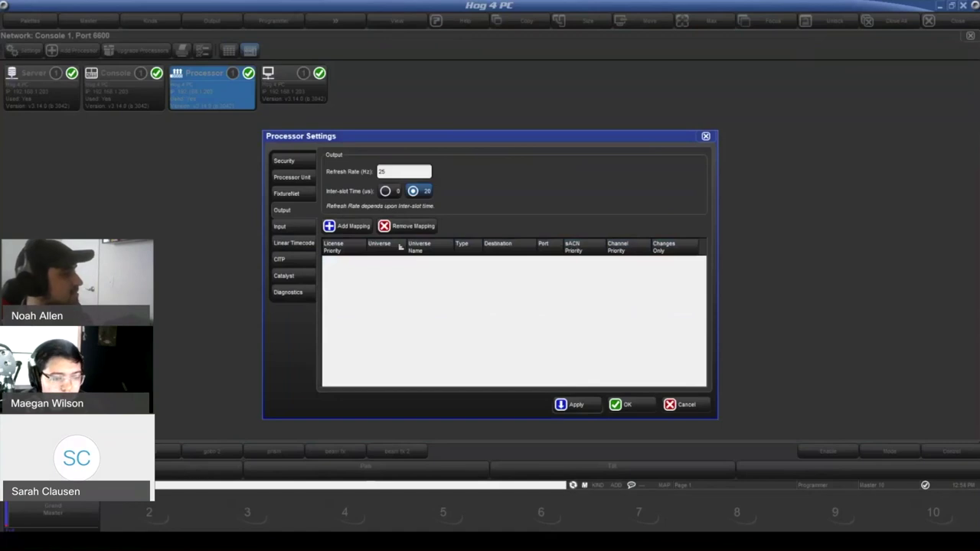
{"action": "left_click", "coordinate": [705, 136]}
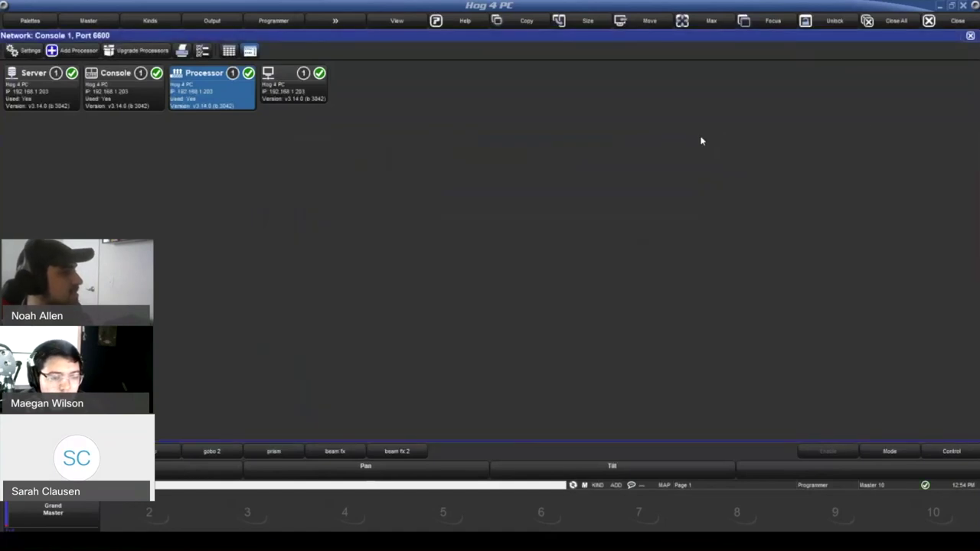
{"action": "left_click", "coordinate": [970, 36]}
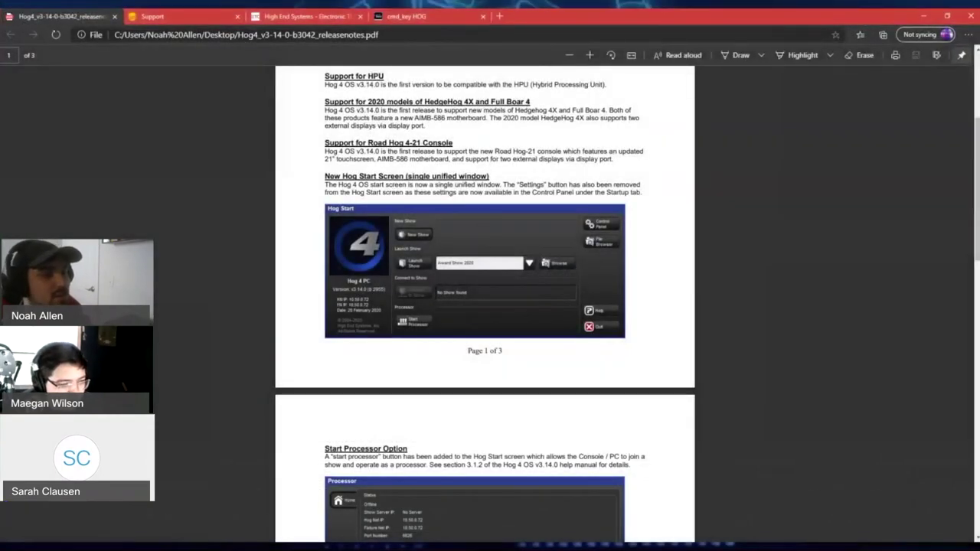
Review the Hog 4 v3.14.0 release notes PDF in the browser, covering new features, processor output mappings and bug fixes.
{"action": "scroll", "coordinate": [427, 239], "scroll_direction": "down", "scroll_amount": 8}
{"action": "scroll", "coordinate": [427, 240], "scroll_direction": "down", "scroll_amount": 2}
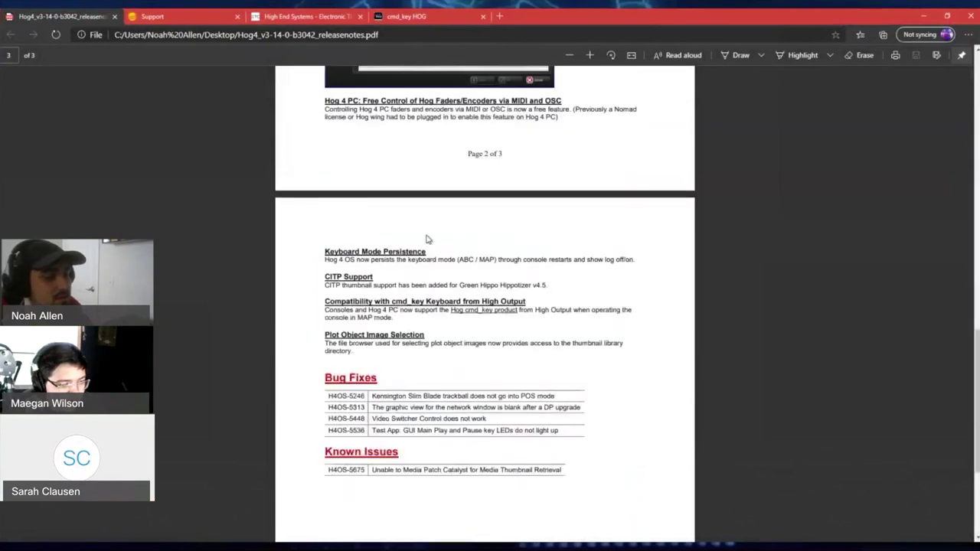
{"action": "scroll", "coordinate": [414, 375], "scroll_direction": "up", "scroll_amount": 10}
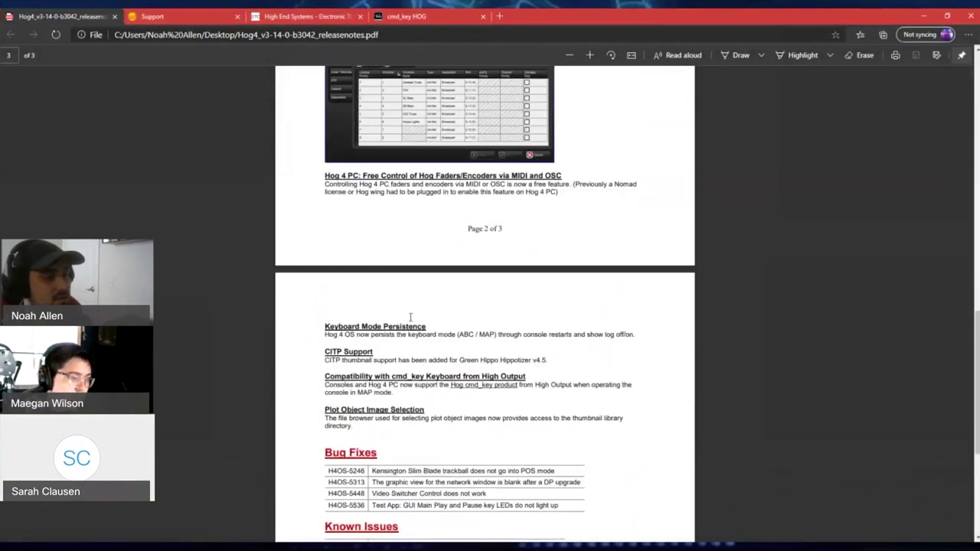
{"action": "scroll", "coordinate": [413, 373], "scroll_direction": "up", "scroll_amount": 1}
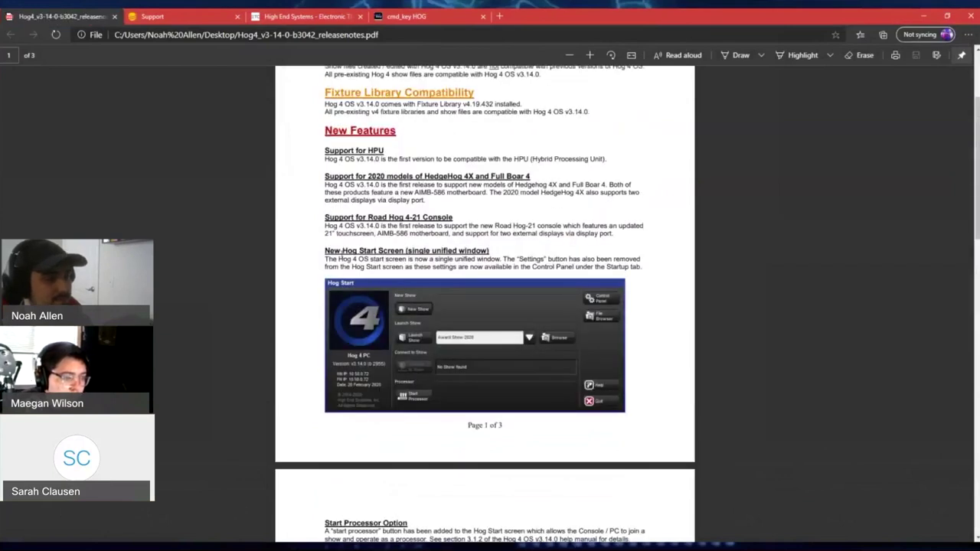
{"action": "scroll", "coordinate": [379, 280], "scroll_direction": "down", "scroll_amount": 7}
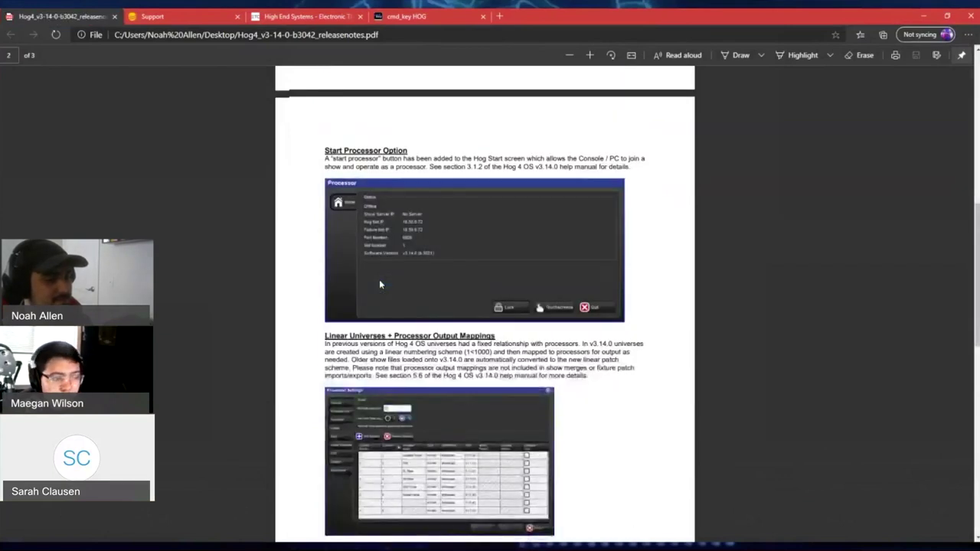
{"action": "scroll", "coordinate": [381, 284], "scroll_direction": "down", "scroll_amount": 2}
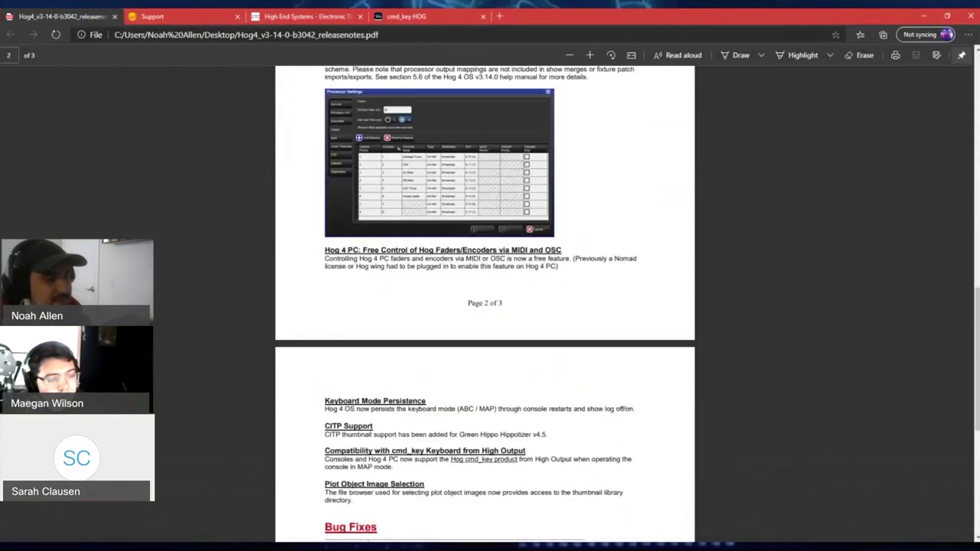
Read the release notes' section on free MIDI and OSC control of faders and encoders, highlighting its text, through to the known issues.
{"action": "left_click_drag", "start_coordinate": [322, 251], "coordinate": [529, 268]}
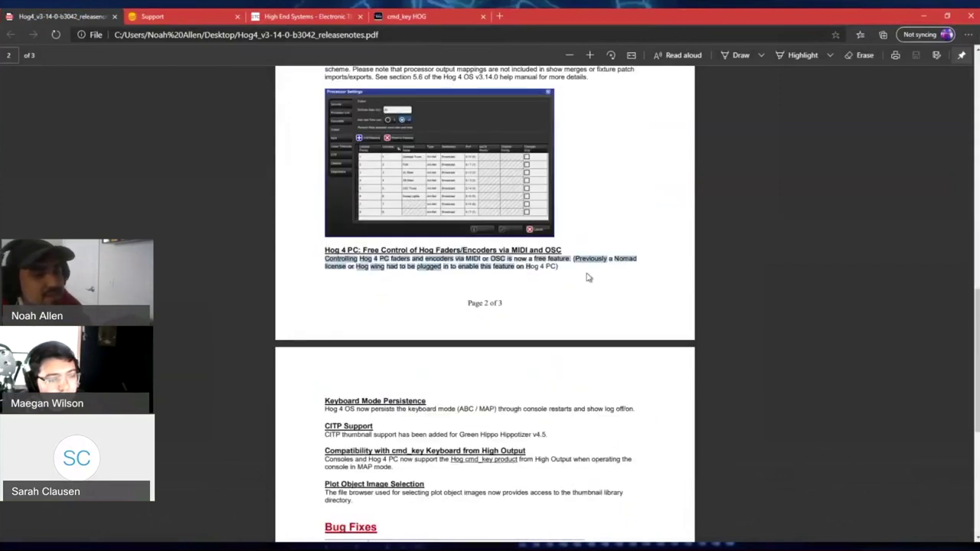
{"action": "left_click", "coordinate": [587, 278]}
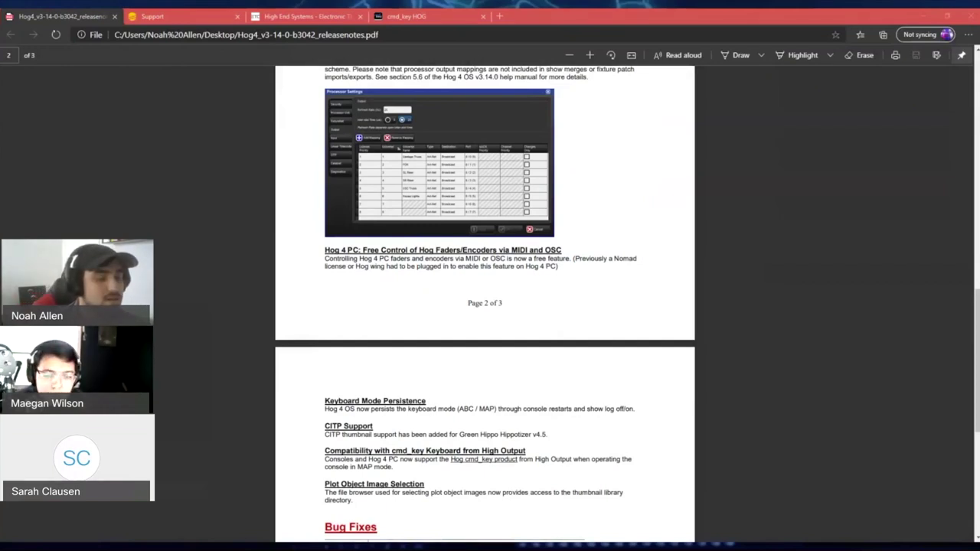
{"action": "scroll", "coordinate": [420, 335], "scroll_direction": "down", "scroll_amount": 1}
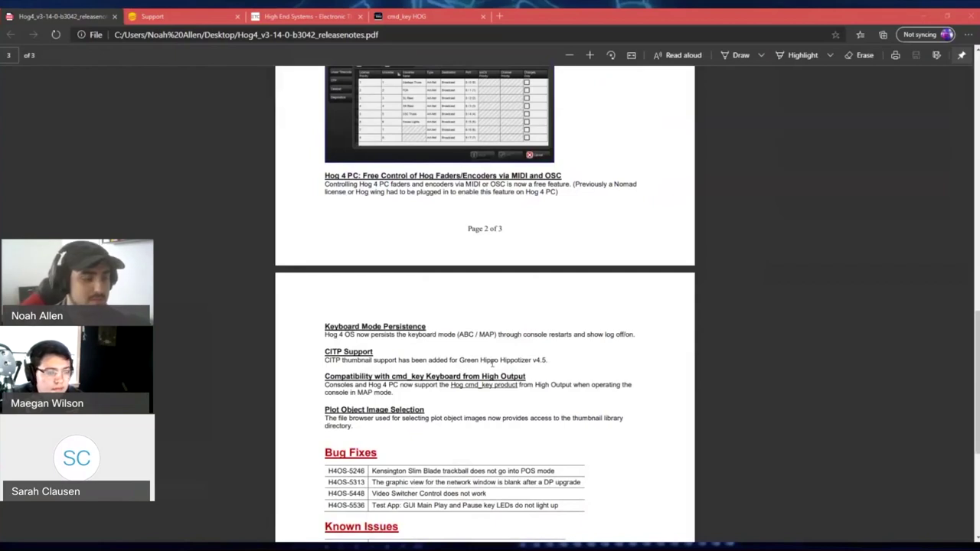
{"action": "scroll", "coordinate": [460, 367], "scroll_direction": "down", "scroll_amount": 1}
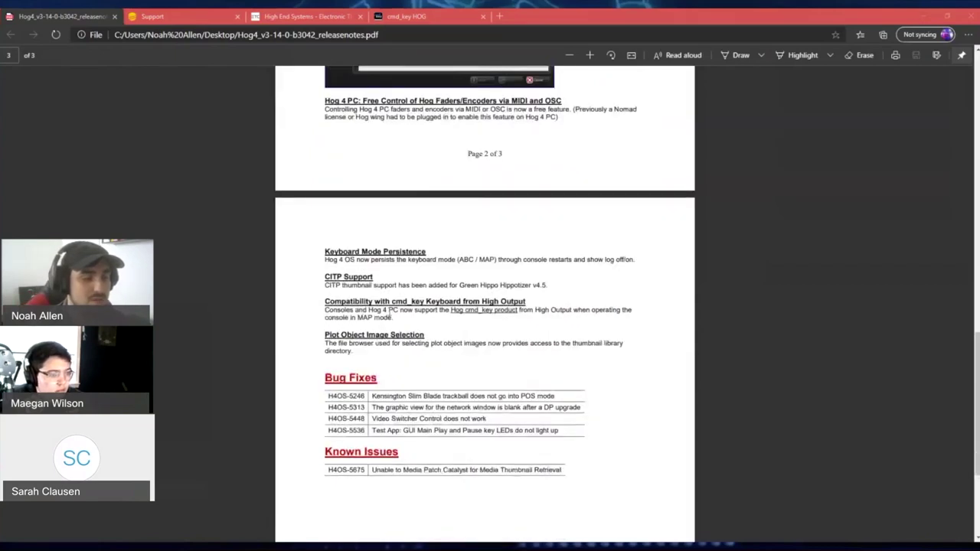
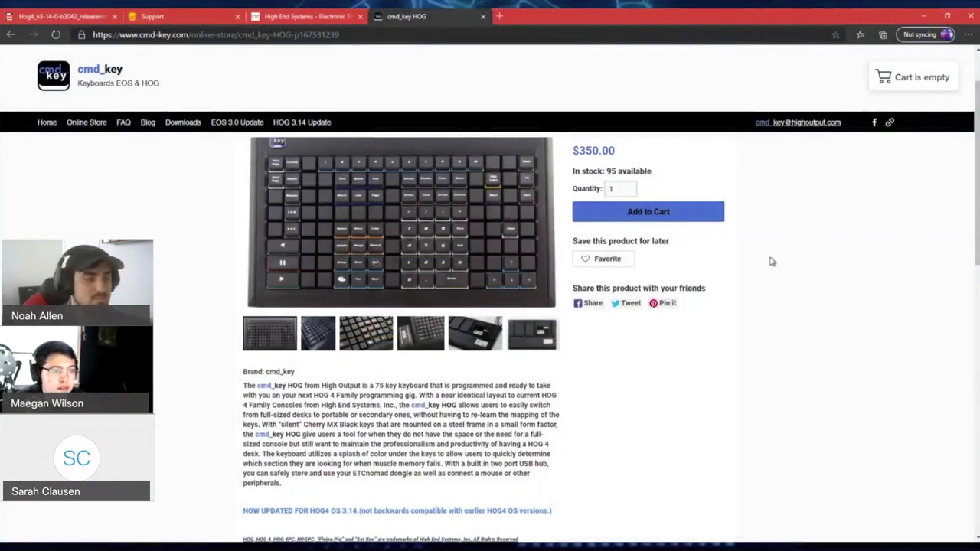
Look through the cmd_key HOG keyboard's product photos and description on the cmd_key store page.
{"action": "left_click", "coordinate": [323, 341]}
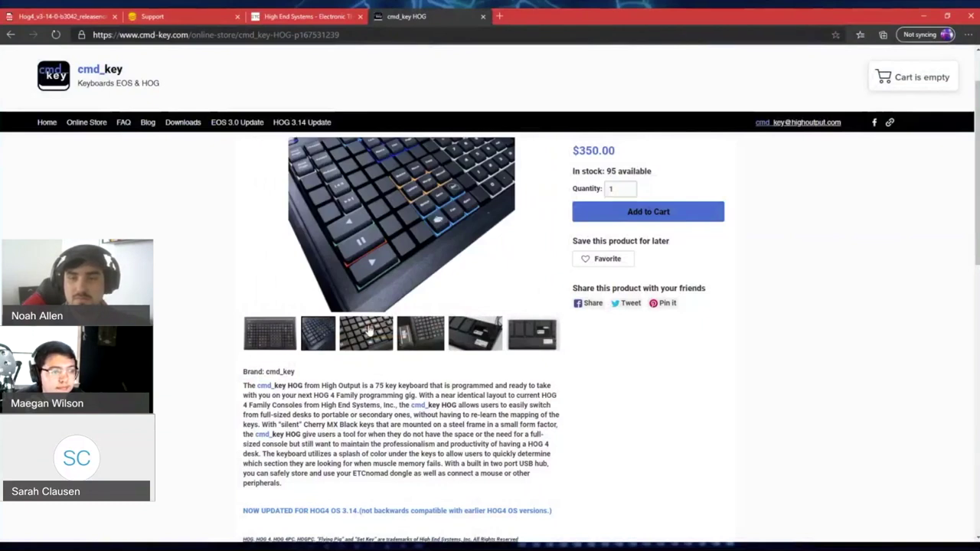
{"action": "left_click", "coordinate": [368, 331]}
{"action": "left_click", "coordinate": [421, 330]}
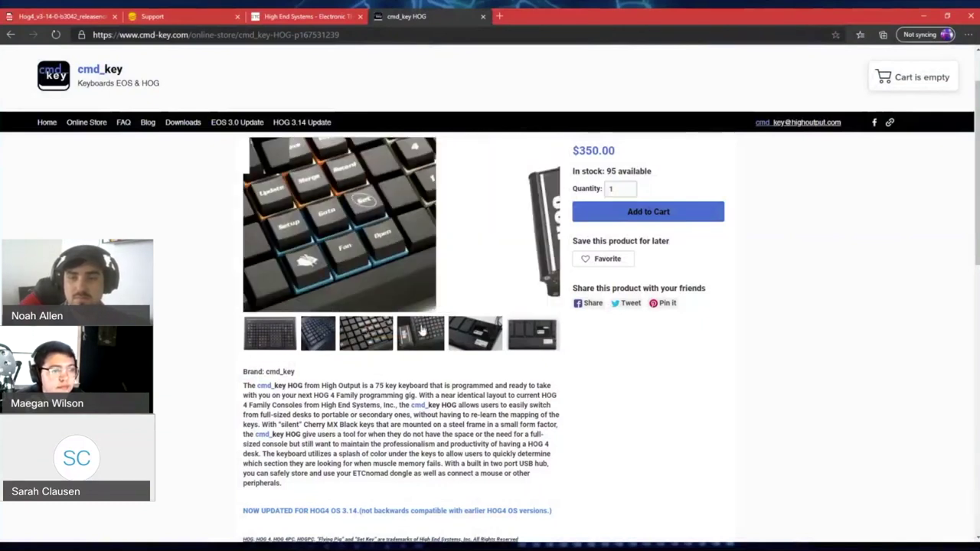
{"action": "left_click", "coordinate": [473, 332]}
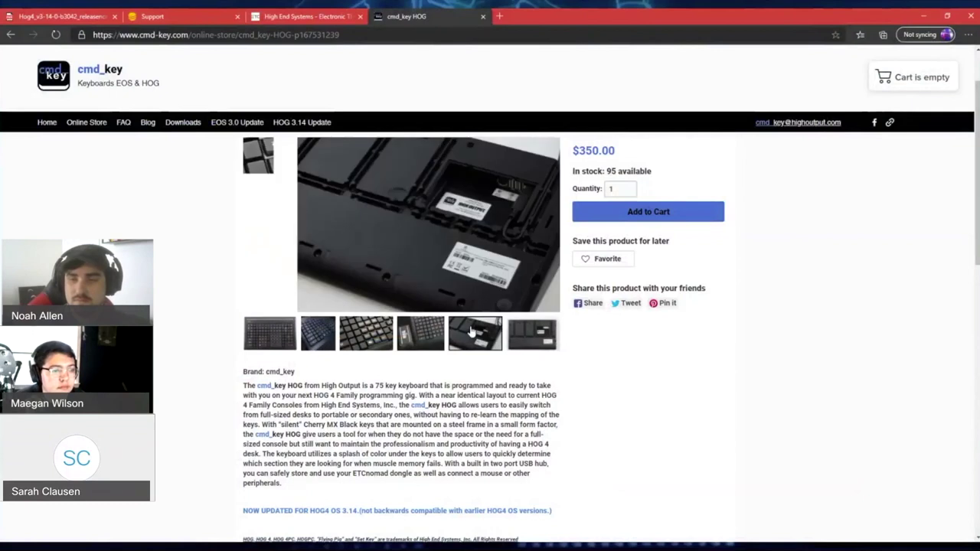
{"action": "left_click", "coordinate": [526, 331]}
{"action": "left_click", "coordinate": [268, 340]}
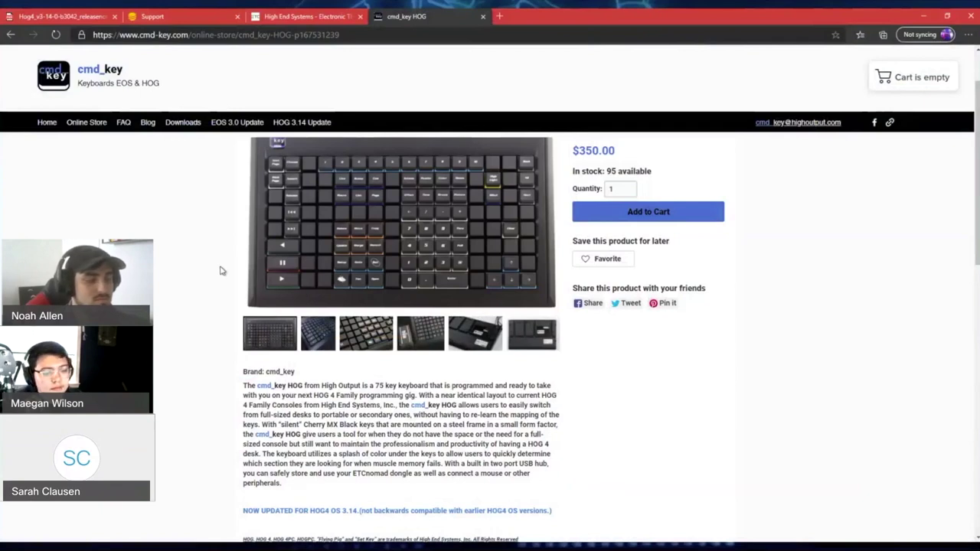
{"action": "scroll", "coordinate": [219, 268], "scroll_direction": "down", "scroll_amount": 2}
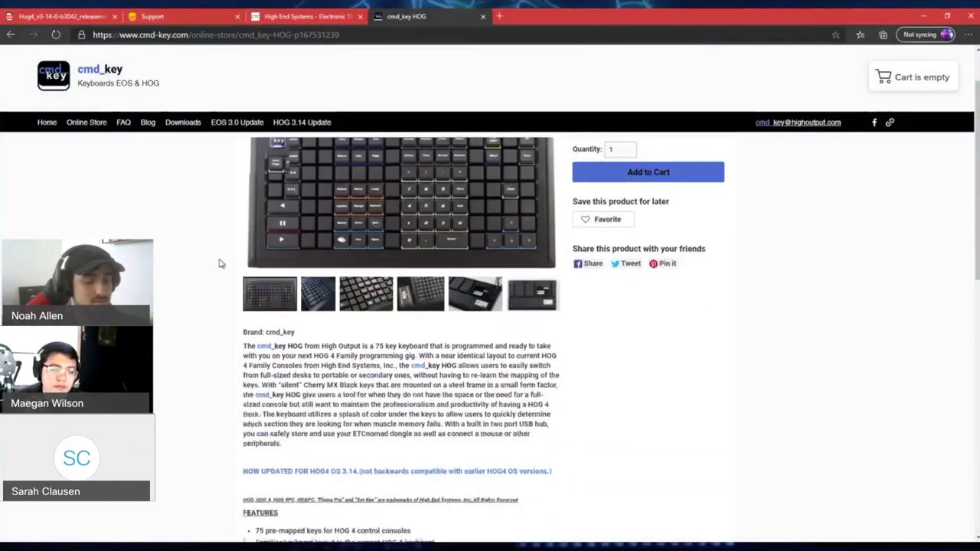
{"action": "scroll", "coordinate": [220, 264], "scroll_direction": "up", "scroll_amount": 4}
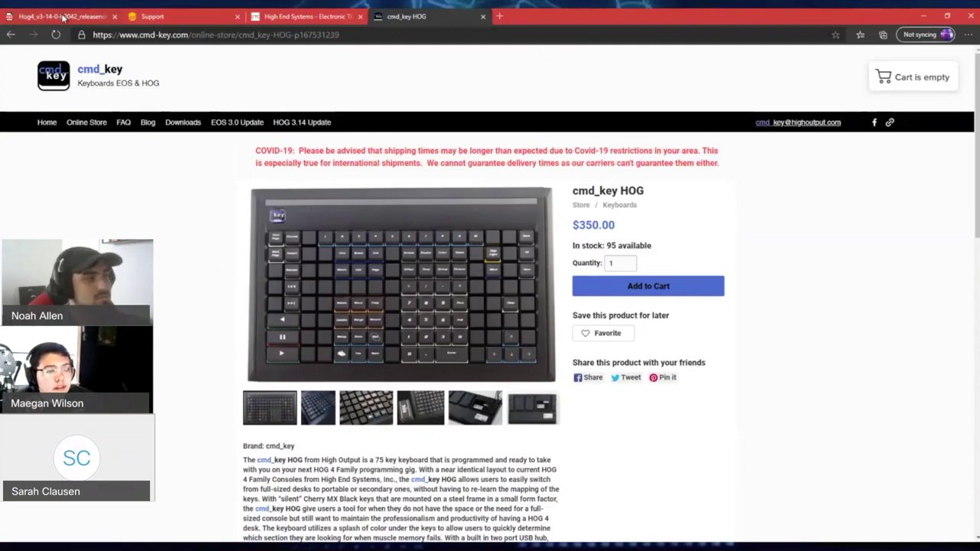
Revisit the v3.14.0 release notes, and view the technical support contacts on the High End Systems Support page.
{"action": "left_click", "coordinate": [63, 16]}
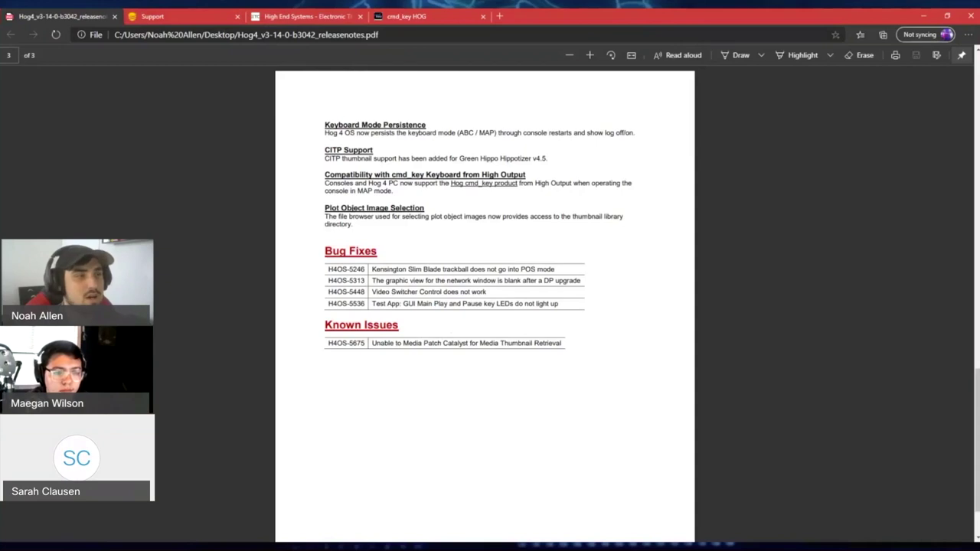
{"action": "left_click", "coordinate": [306, 15]}
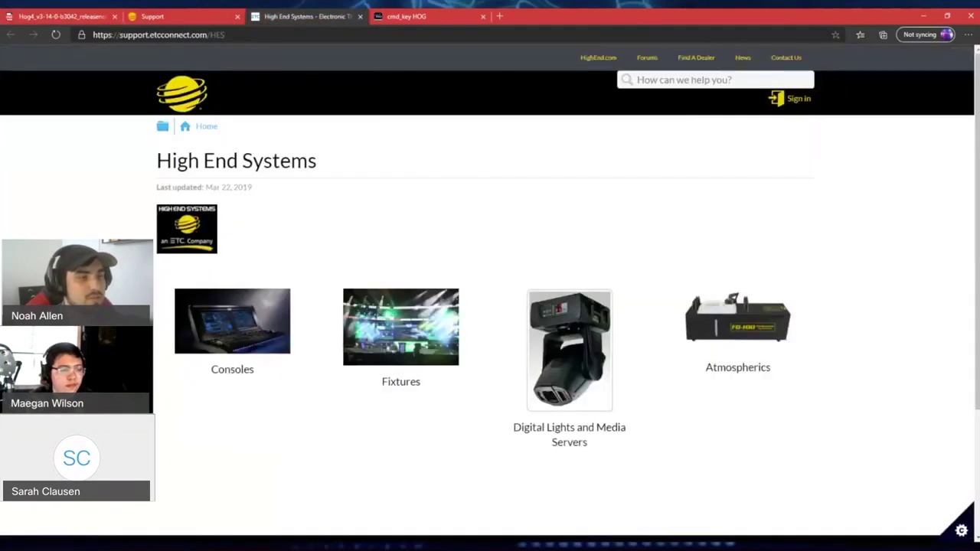
{"action": "left_click", "coordinate": [191, 14]}
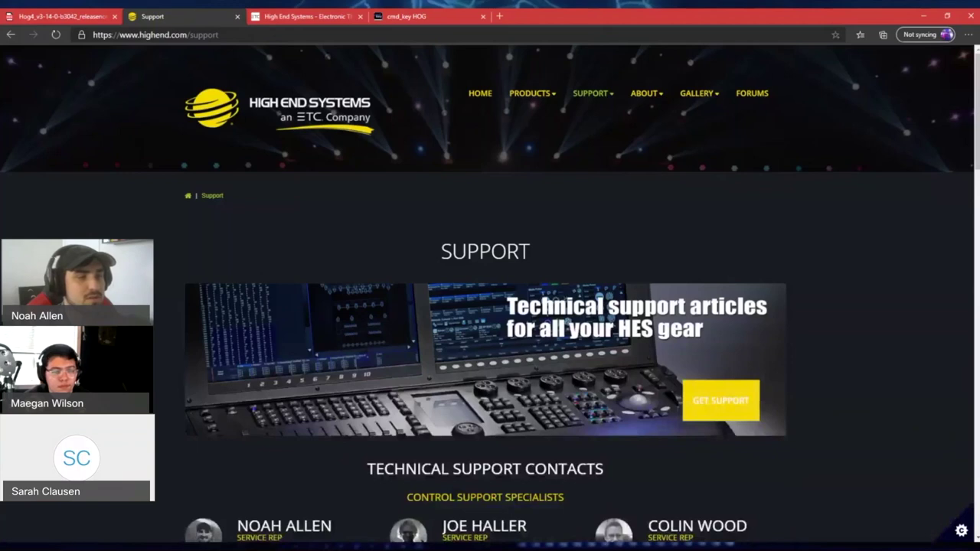
{"action": "left_click", "coordinate": [589, 97]}
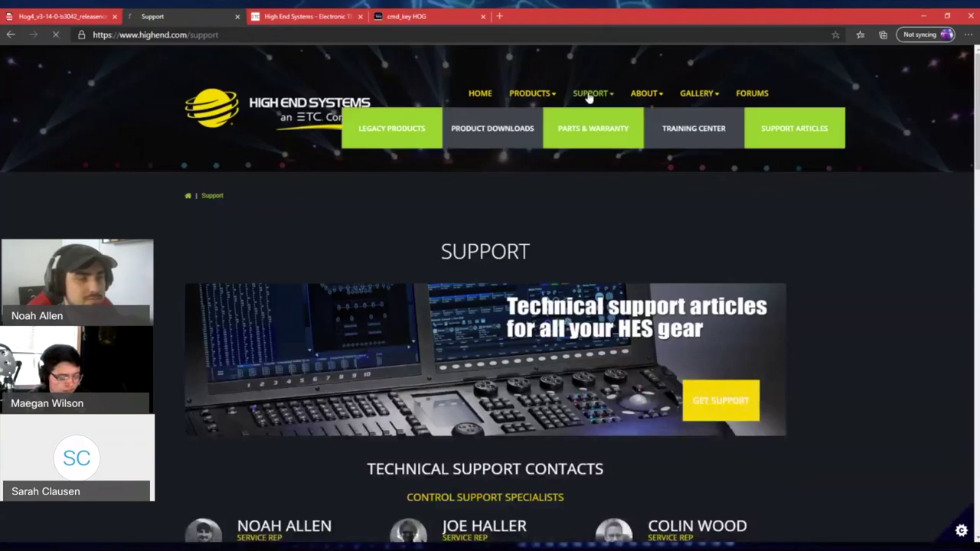
{"action": "scroll", "coordinate": [600, 188], "scroll_direction": "down", "scroll_amount": 2}
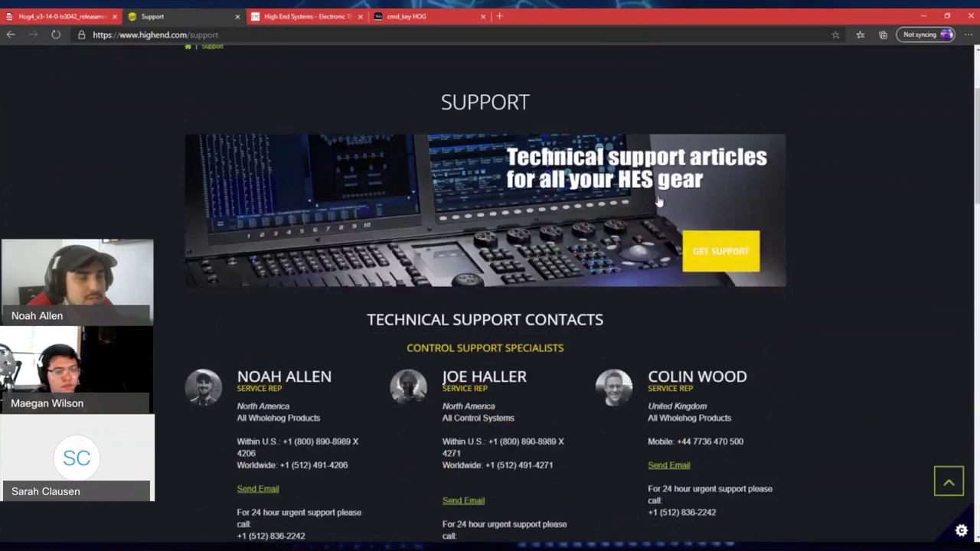
Open the "All Hog 4 OS software versions" article on the ETC support site, under Consoles, Hog 4, Software and Programming.
{"action": "left_click", "coordinate": [296, 16]}
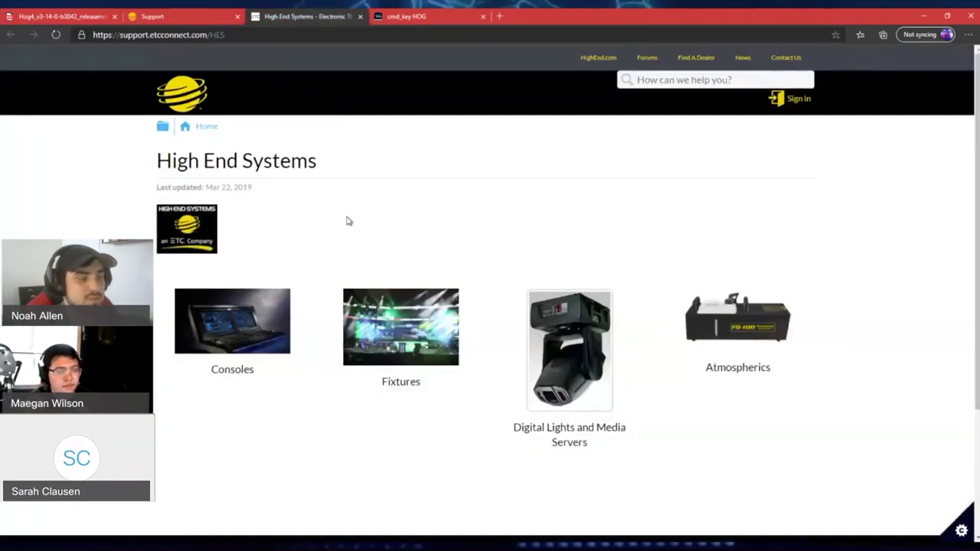
{"action": "left_click", "coordinate": [279, 286]}
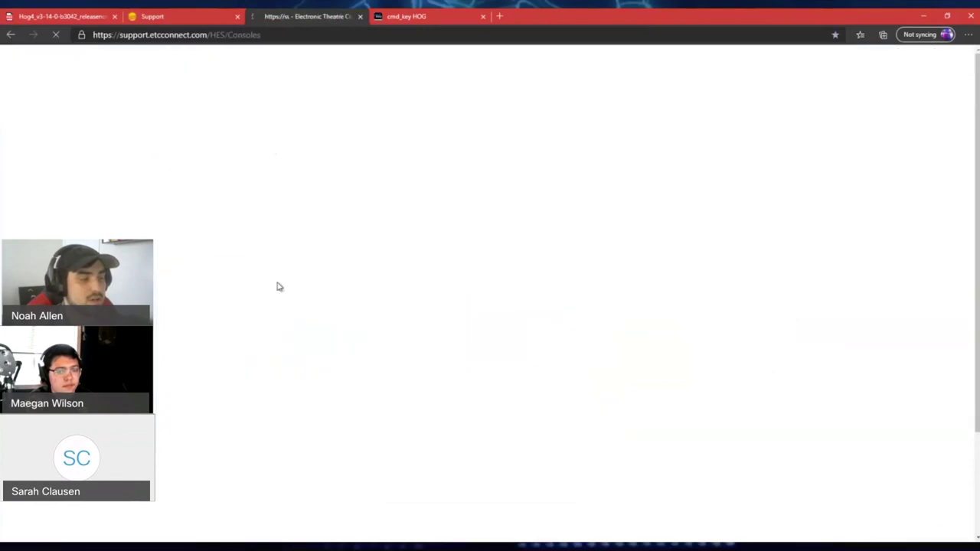
{"action": "left_click", "coordinate": [285, 371]}
{"action": "left_click", "coordinate": [712, 338]}
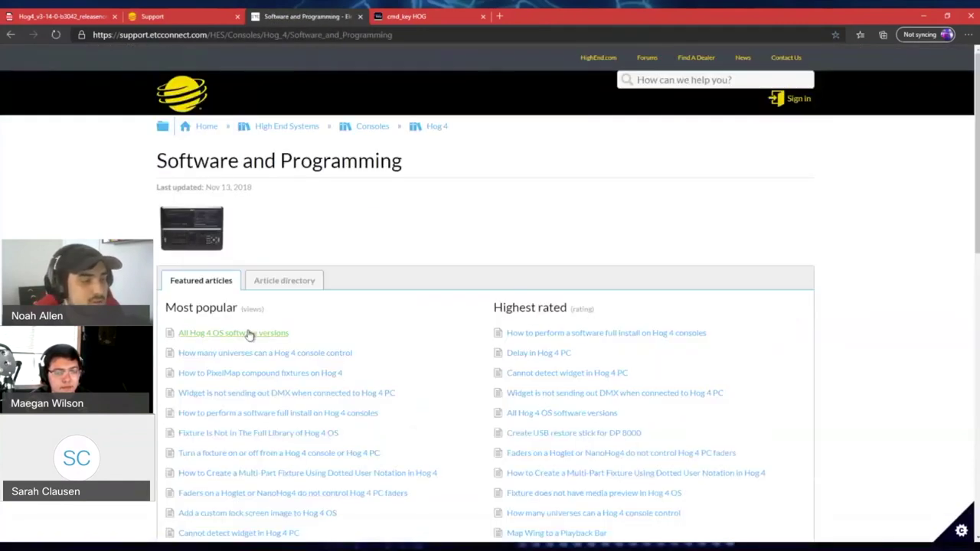
{"action": "left_click", "coordinate": [249, 334]}
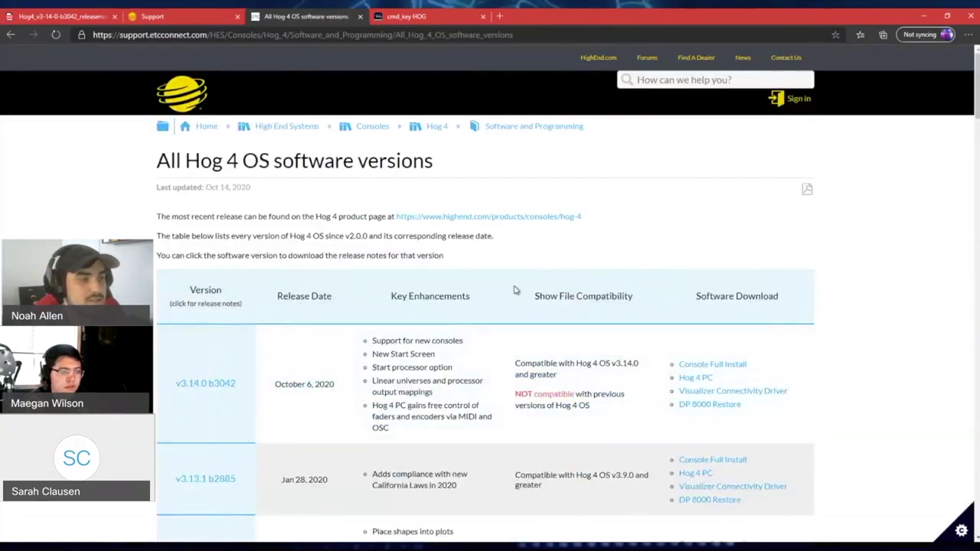
Examine the Hog 4 OS versions table from v3.14.0 to older releases and highlight the key enhancements of v3.8.0.
{"action": "scroll", "coordinate": [449, 204], "scroll_direction": "down", "scroll_amount": 1}
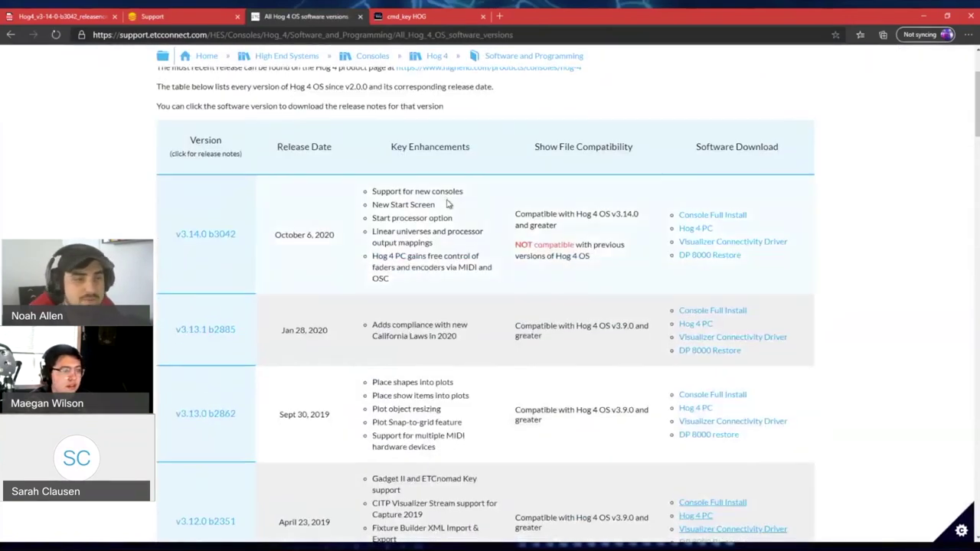
{"action": "scroll", "coordinate": [448, 203], "scroll_direction": "down", "scroll_amount": 1}
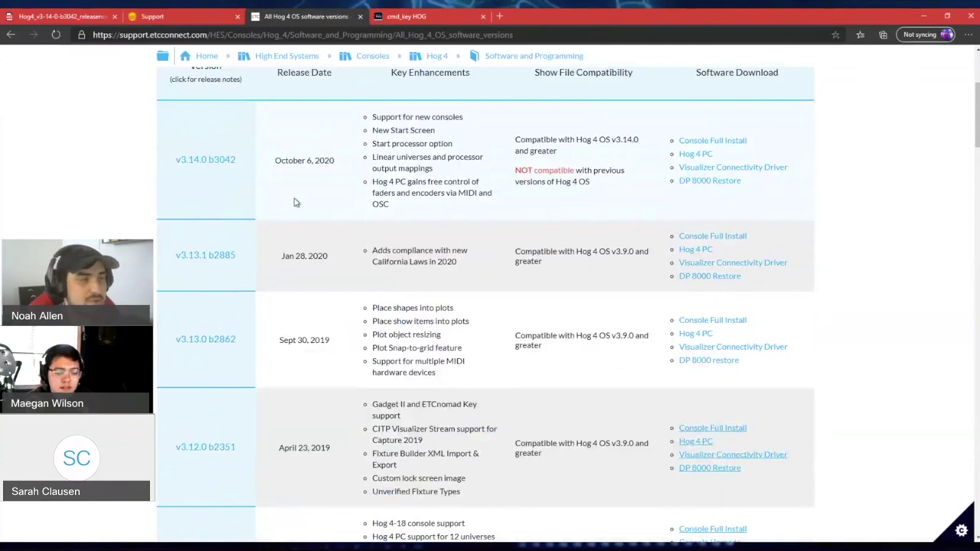
{"action": "scroll", "coordinate": [324, 157], "scroll_direction": "down", "scroll_amount": 2}
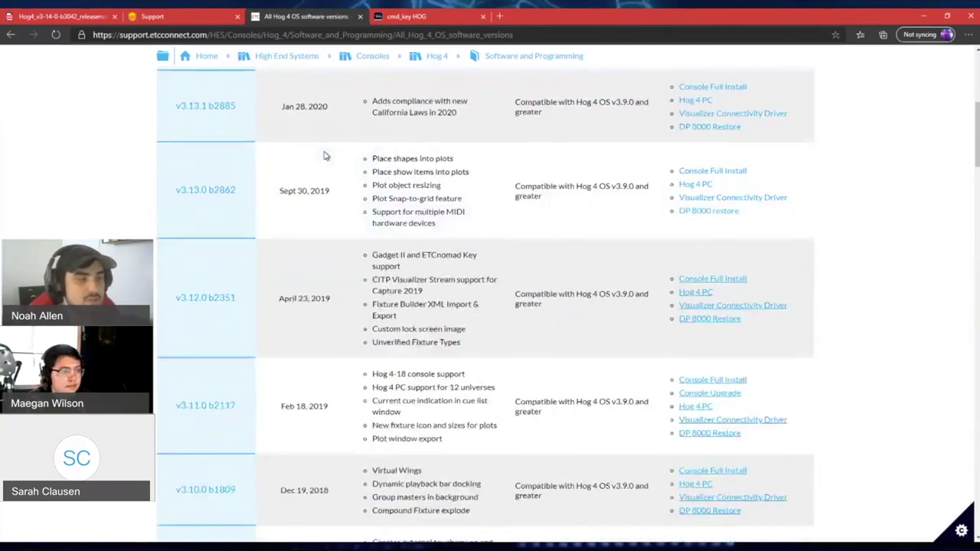
{"action": "scroll", "coordinate": [324, 157], "scroll_direction": "down", "scroll_amount": 3}
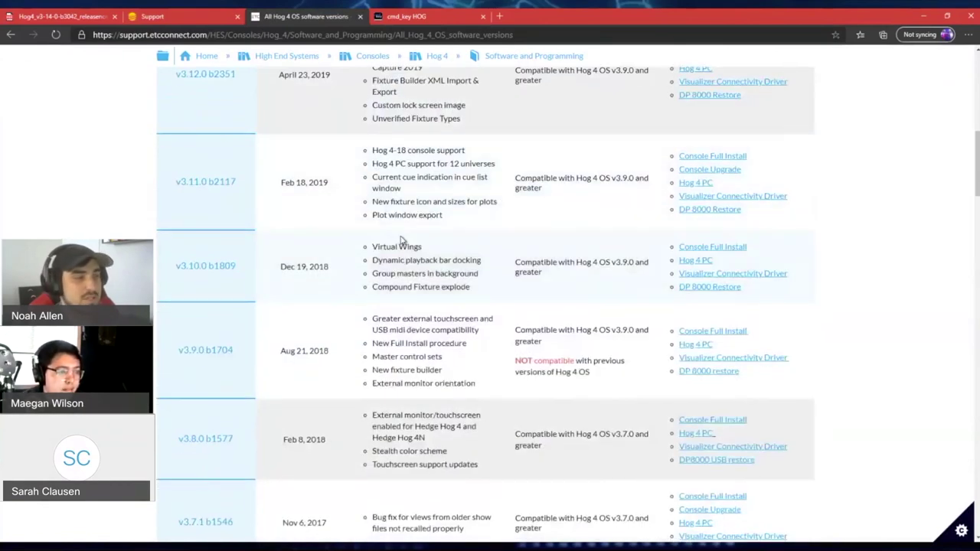
{"action": "scroll", "coordinate": [401, 240], "scroll_direction": "down", "scroll_amount": 1}
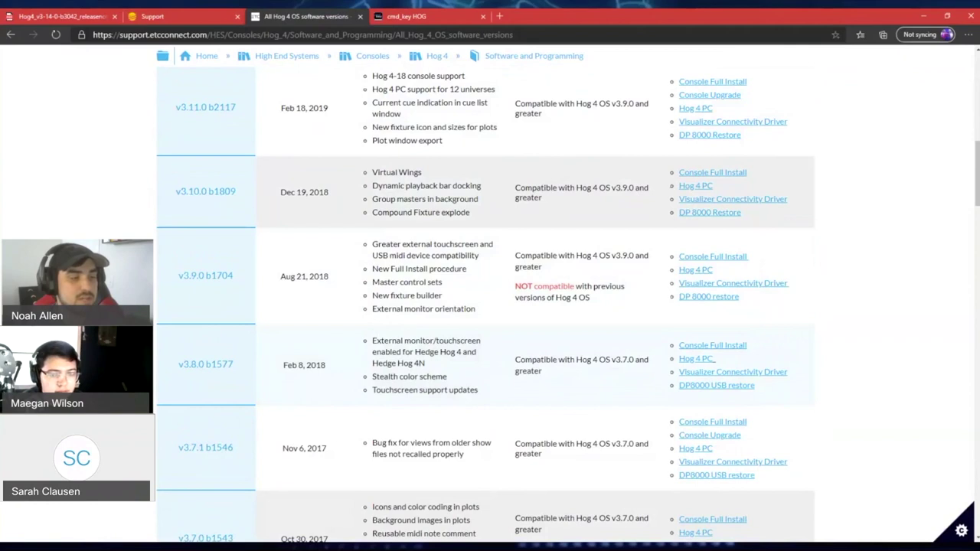
{"action": "left_click_drag", "start_coordinate": [372, 340], "coordinate": [481, 397]}
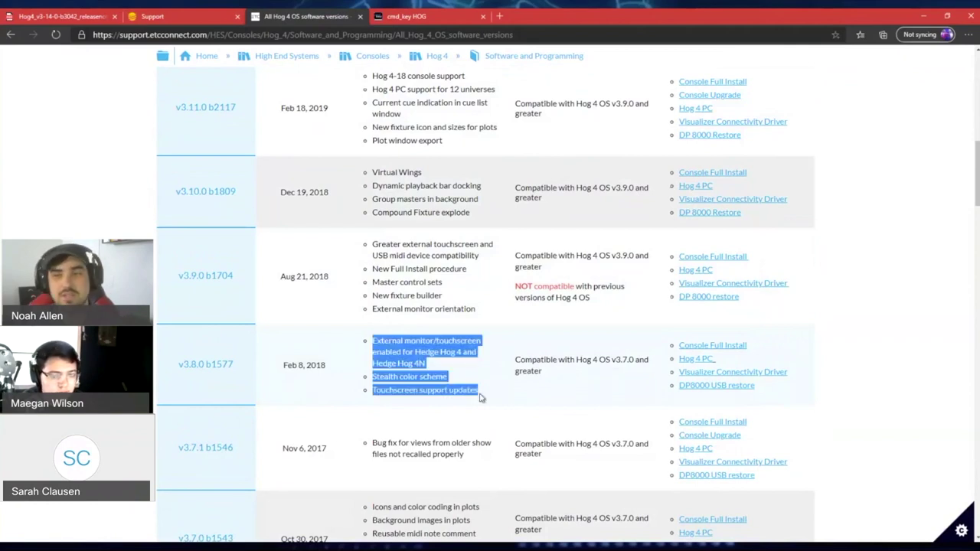
Highlight the key enhancements of v3.14.0 in the versions table and compare them with the earlier v3 releases.
{"action": "scroll", "coordinate": [362, 266], "scroll_direction": "up", "scroll_amount": 10}
{"action": "left_click_drag", "start_coordinate": [362, 266], "coordinate": [450, 357]}
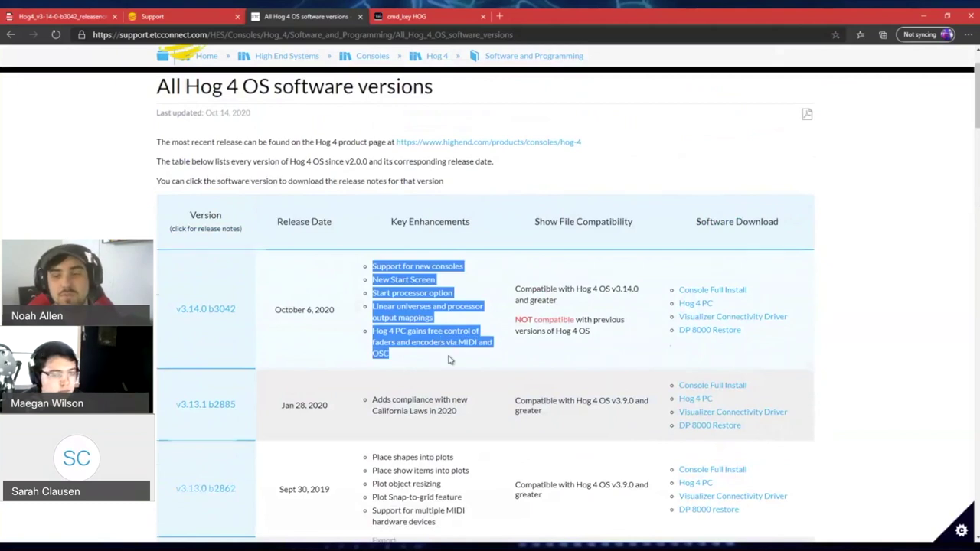
{"action": "scroll", "coordinate": [450, 360], "scroll_direction": "down", "scroll_amount": 2}
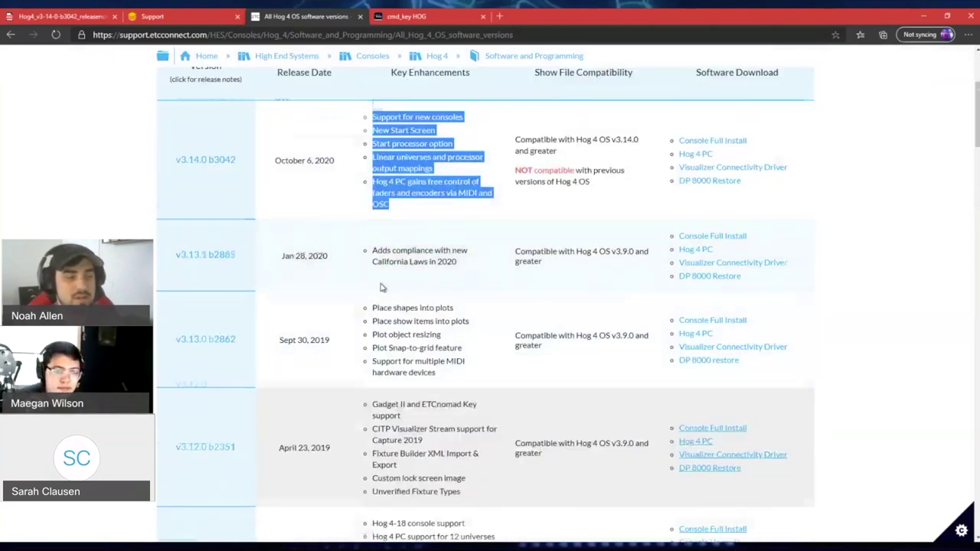
{"action": "scroll", "coordinate": [383, 287], "scroll_direction": "down", "scroll_amount": 3}
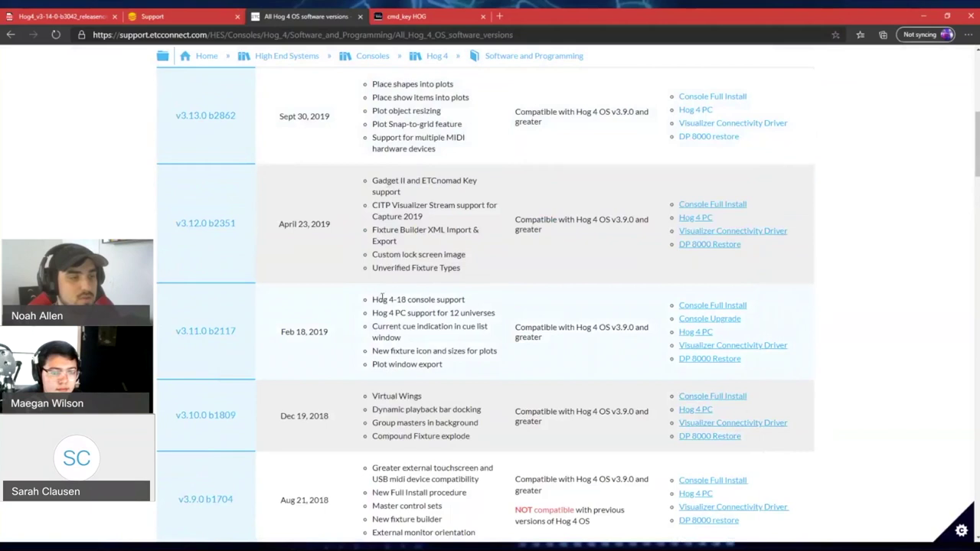
{"action": "scroll", "coordinate": [380, 299], "scroll_direction": "up", "scroll_amount": 5}
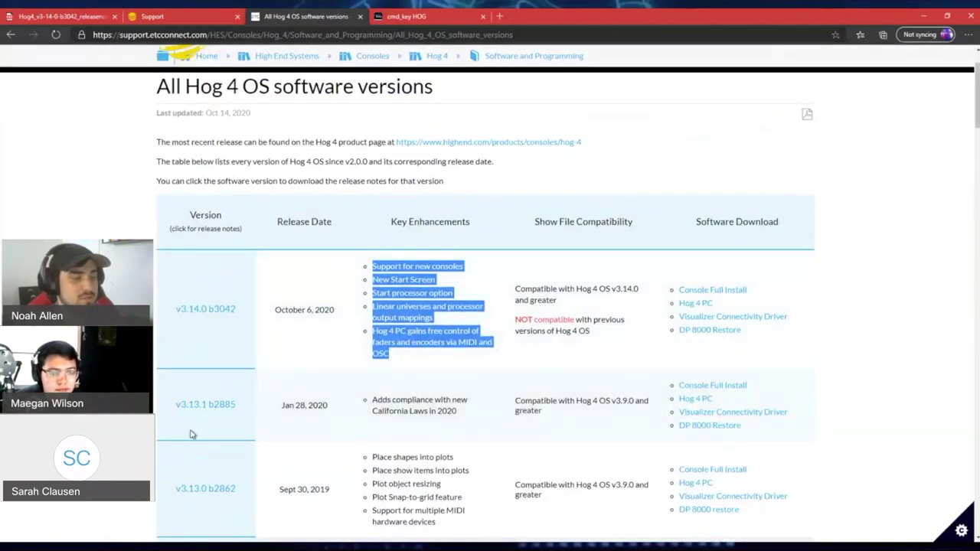
Open the release notes for v3.13.1 b2885, v3.13.0 b2862 and v3.12.0 b2351 in separate browser tabs.
{"action": "middle_click", "coordinate": [205, 406]}
{"action": "scroll", "coordinate": [213, 379], "scroll_direction": "down", "scroll_amount": 2}
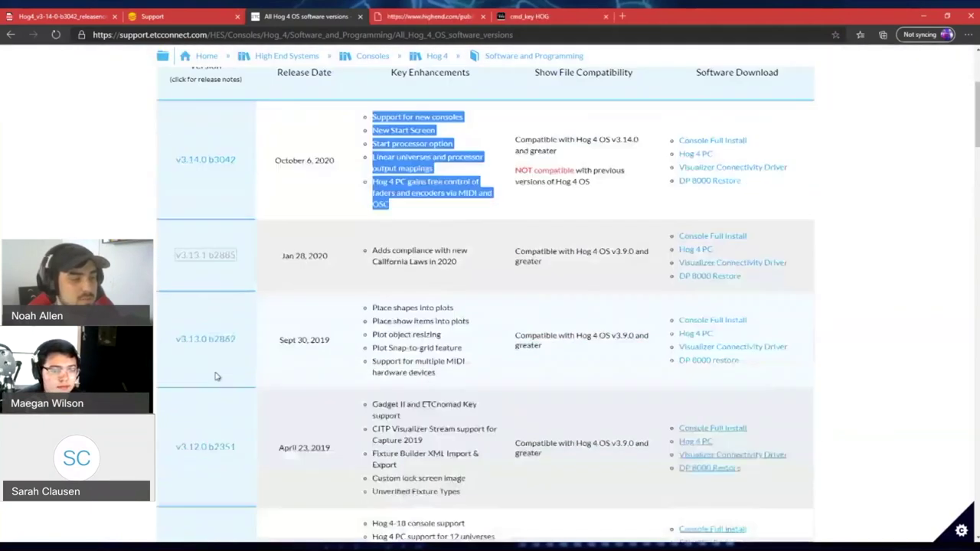
{"action": "middle_click", "coordinate": [212, 341]}
{"action": "scroll", "coordinate": [209, 383], "scroll_direction": "down", "scroll_amount": 1}
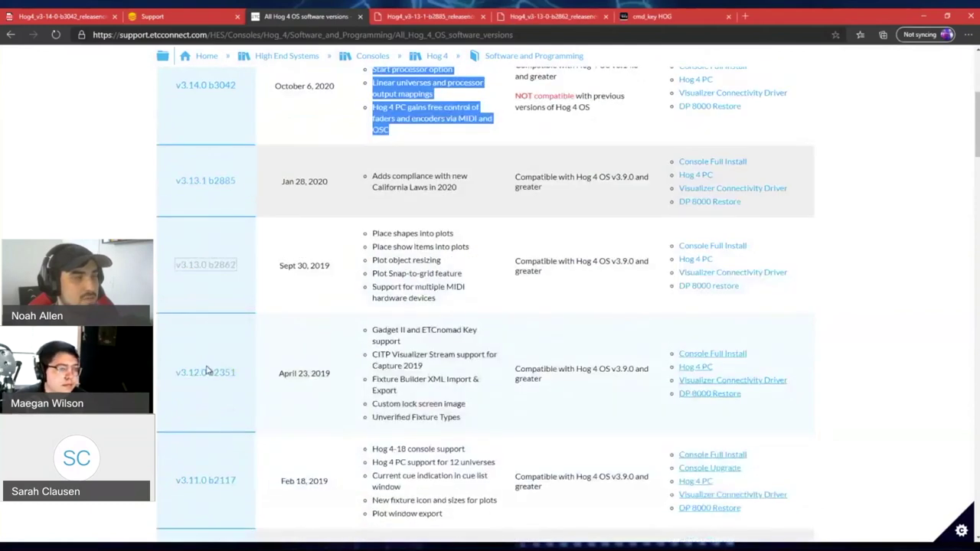
{"action": "middle_click", "coordinate": [207, 371]}
Review the v3.13.1 release notes, and read through the v3.13.0 release notes' new features and bug fixes.
{"action": "left_click", "coordinate": [429, 16]}
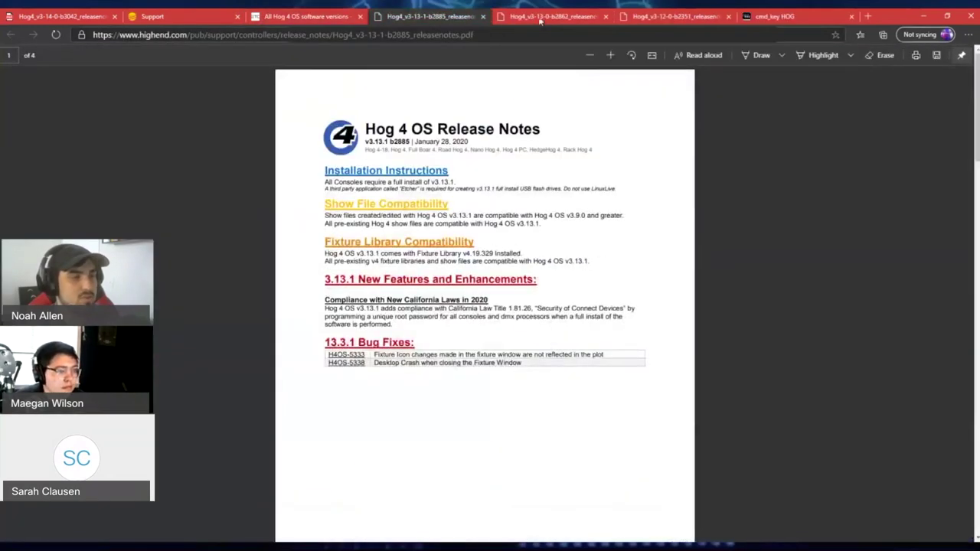
{"action": "left_click", "coordinate": [546, 16]}
{"action": "scroll", "coordinate": [516, 249], "scroll_direction": "down", "scroll_amount": 10}
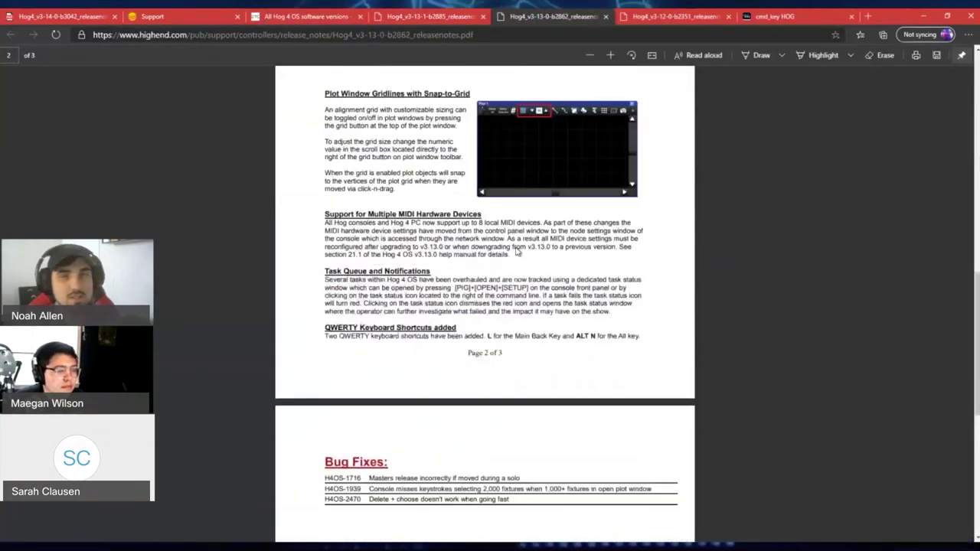
{"action": "scroll", "coordinate": [516, 250], "scroll_direction": "down", "scroll_amount": 4}
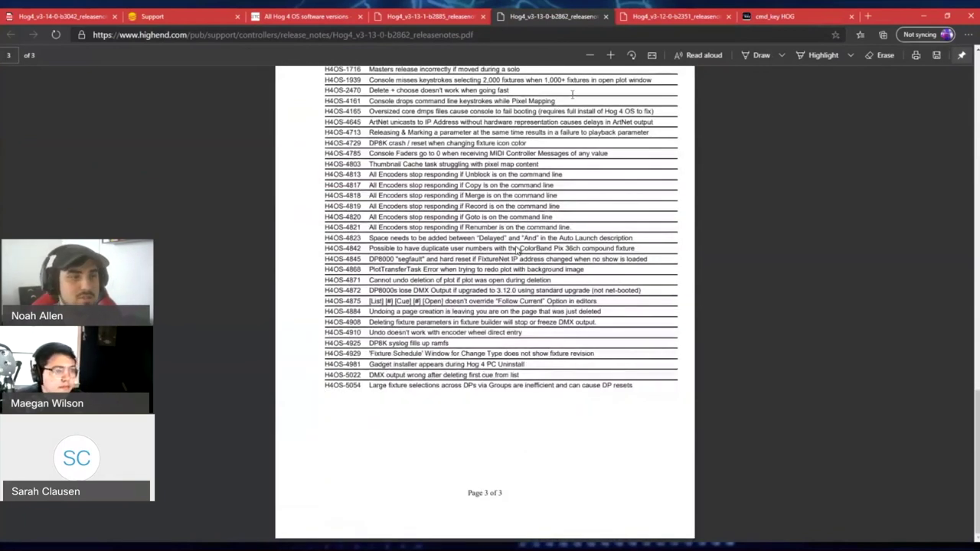
Skim the v3.12.0 release notes, and close the v3.13.1, v3.13.0 and v3.12.0 release notes tabs.
{"action": "key", "text": "ctrl+Tab"}
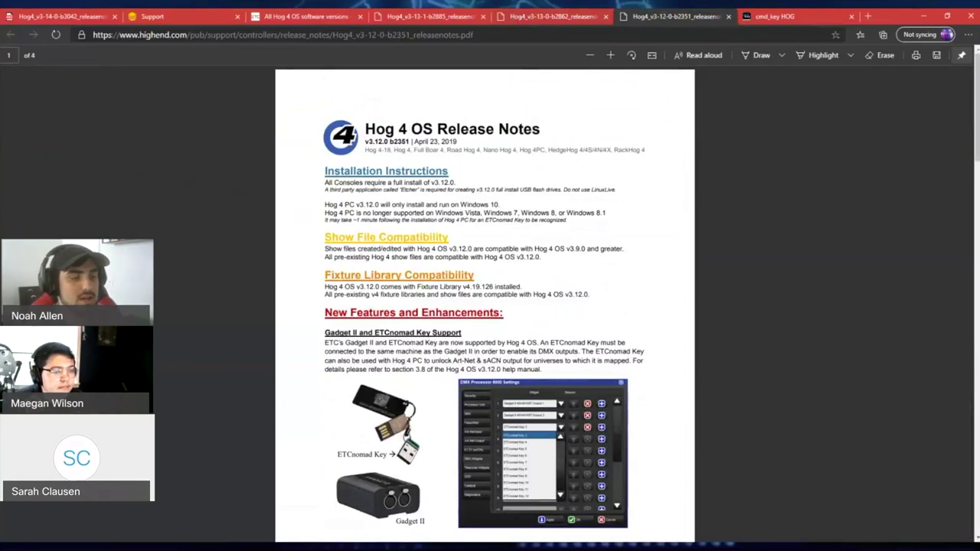
{"action": "scroll", "coordinate": [555, 88], "scroll_direction": "down", "scroll_amount": 5}
{"action": "scroll", "coordinate": [555, 88], "scroll_direction": "down", "scroll_amount": 5}
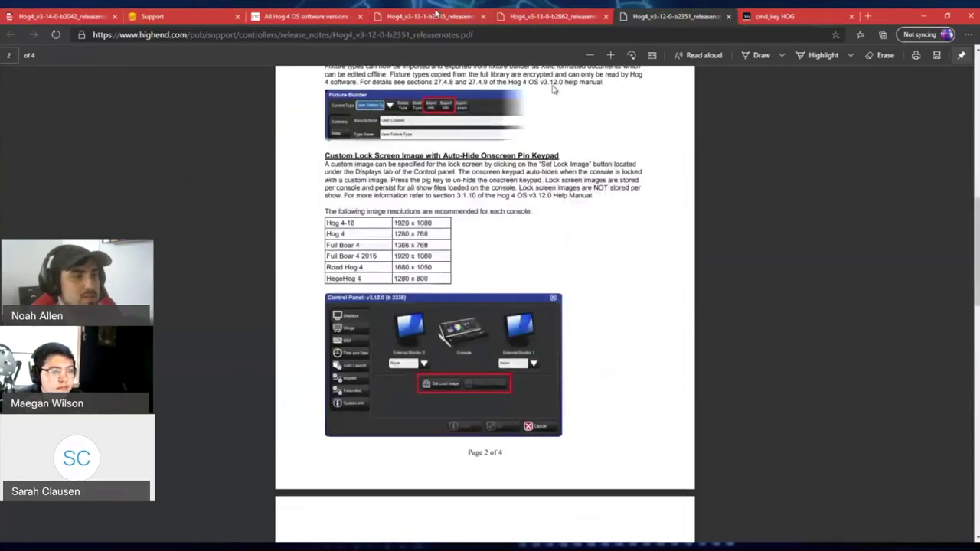
{"action": "left_click", "coordinate": [434, 15]}
{"action": "left_click", "coordinate": [482, 16]}
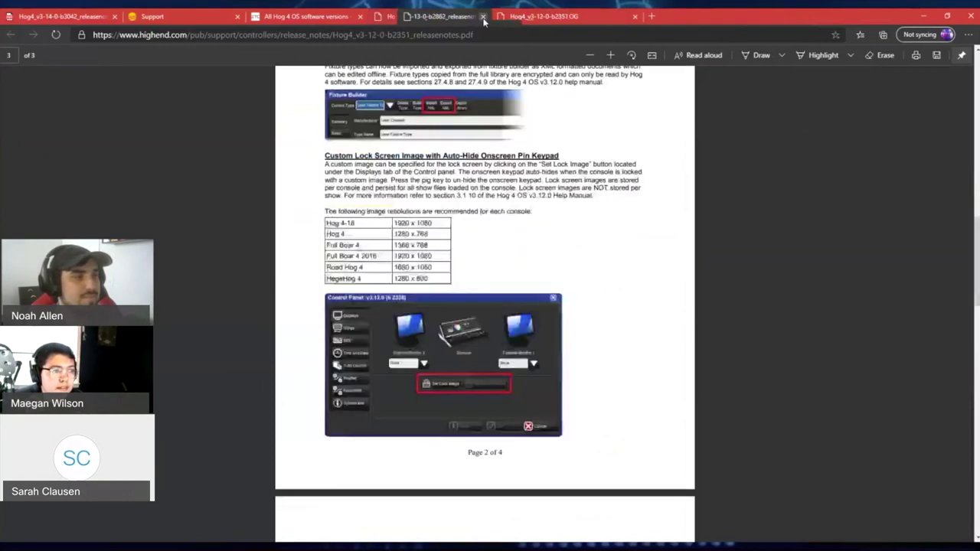
{"action": "left_click", "coordinate": [483, 16]}
{"action": "left_click", "coordinate": [482, 16]}
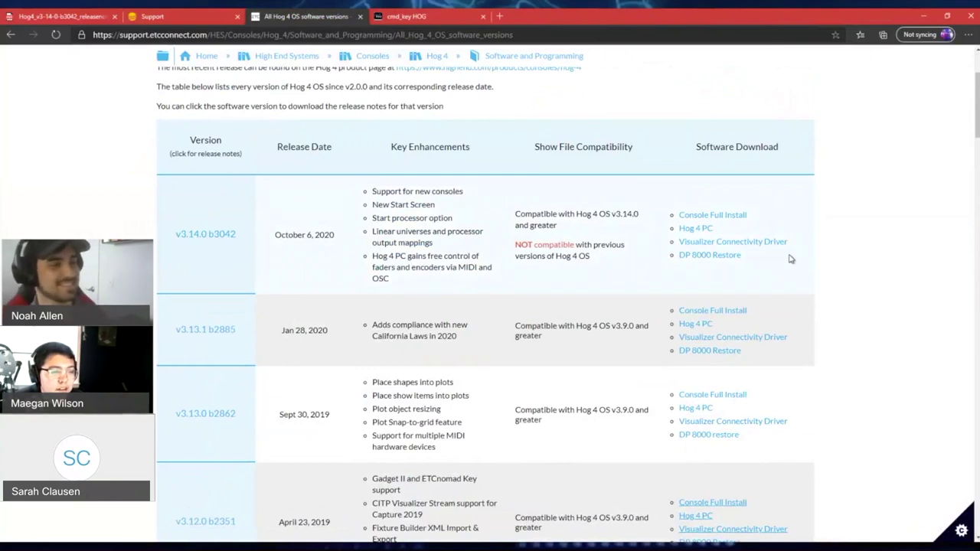
Show the Software and Programming category that holds the All Hog 4 OS software versions article, and reopen that article from its popular articles.
{"action": "scroll", "coordinate": [796, 264], "scroll_direction": "up", "scroll_amount": 2}
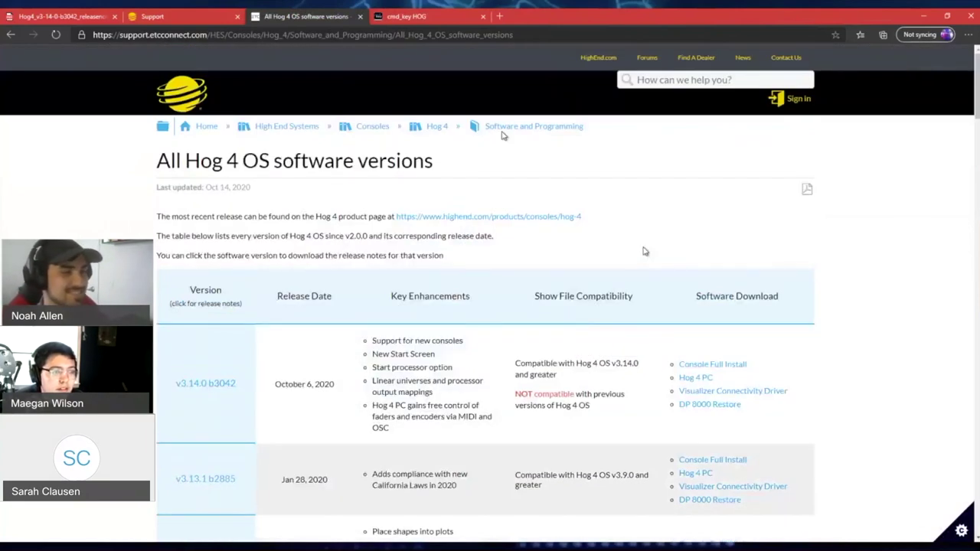
{"action": "left_click", "coordinate": [518, 129]}
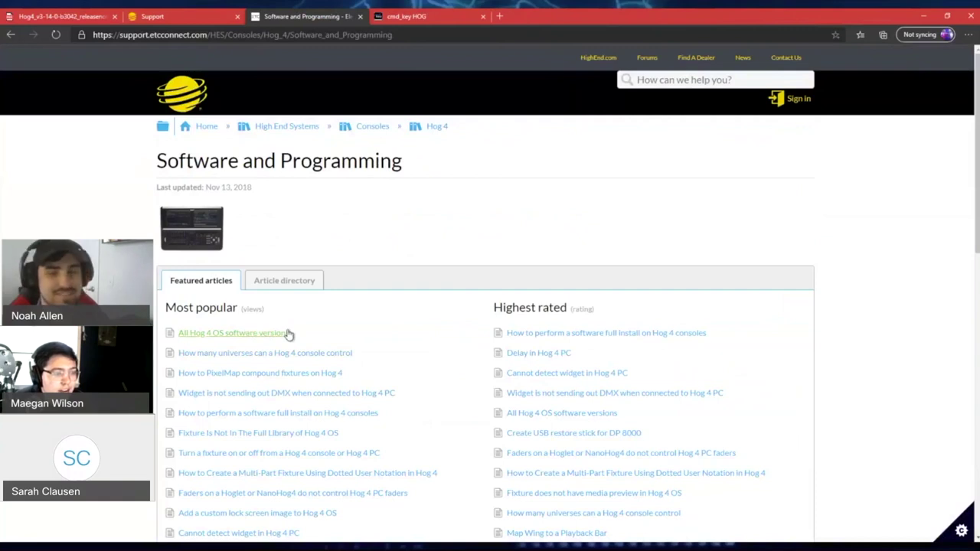
{"action": "scroll", "coordinate": [259, 325], "scroll_direction": "down", "scroll_amount": 1}
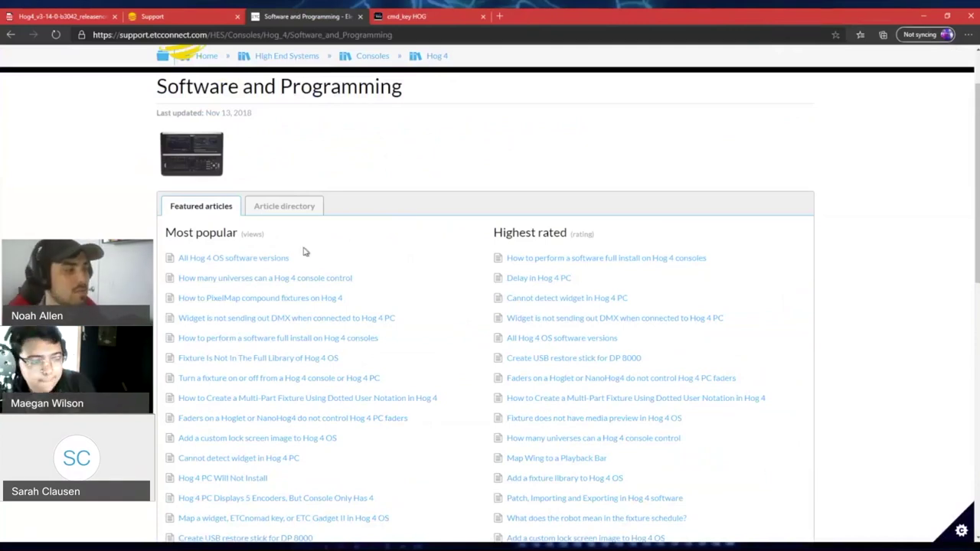
{"action": "left_click", "coordinate": [264, 259]}
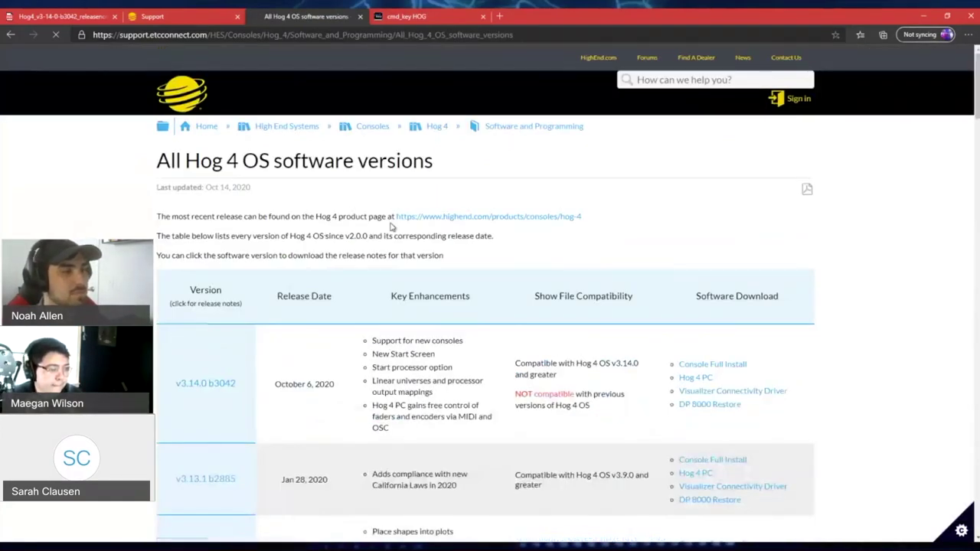
{"action": "scroll", "coordinate": [390, 227], "scroll_direction": "down", "scroll_amount": 3}
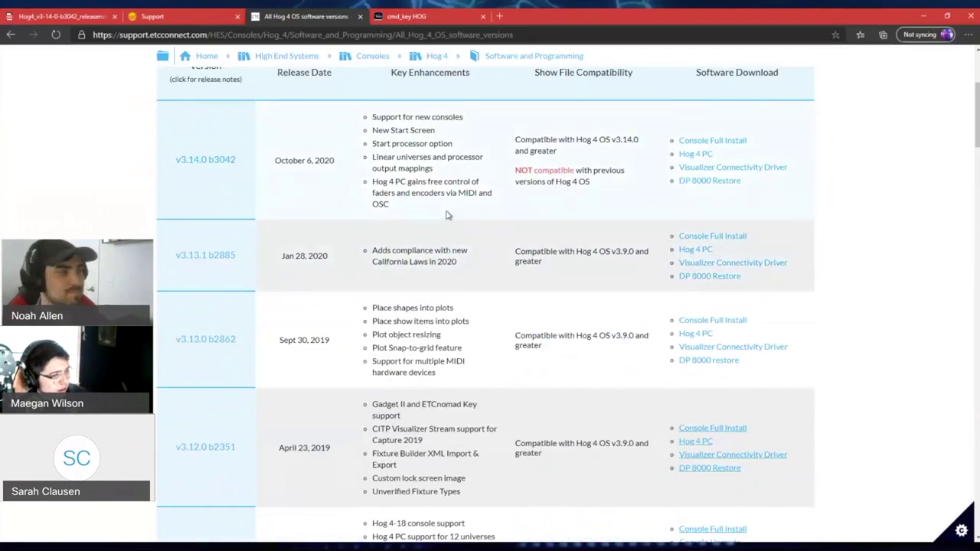
{"action": "scroll", "coordinate": [376, 270], "scroll_direction": "up", "scroll_amount": 3}
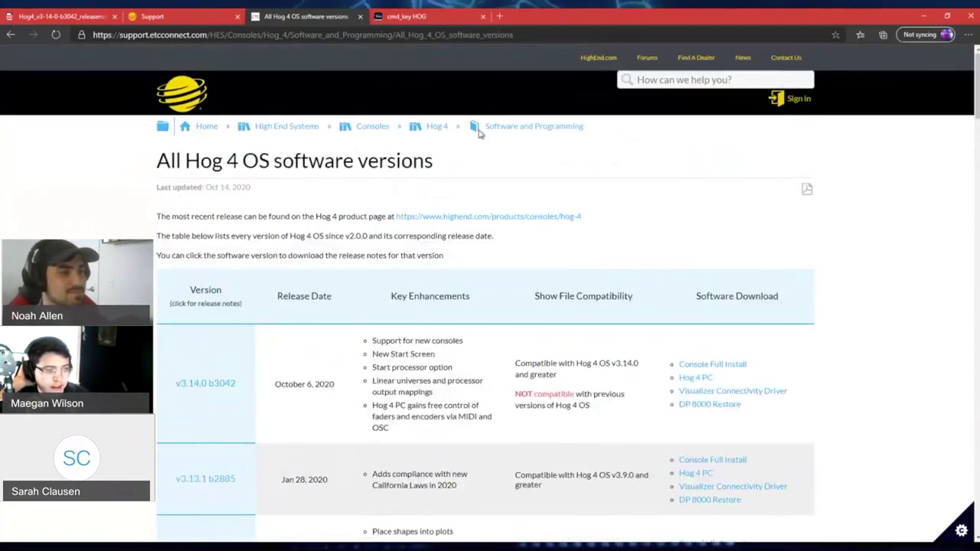
Review the article on how many universes a Hog 4 console can control, and return to the Hog 4 support category.
{"action": "left_click", "coordinate": [447, 130]}
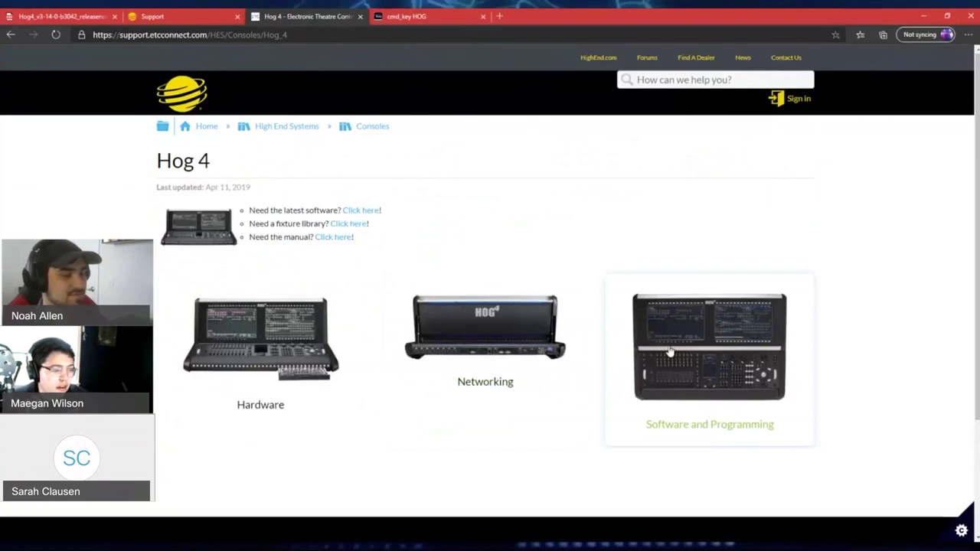
{"action": "left_click", "coordinate": [670, 351]}
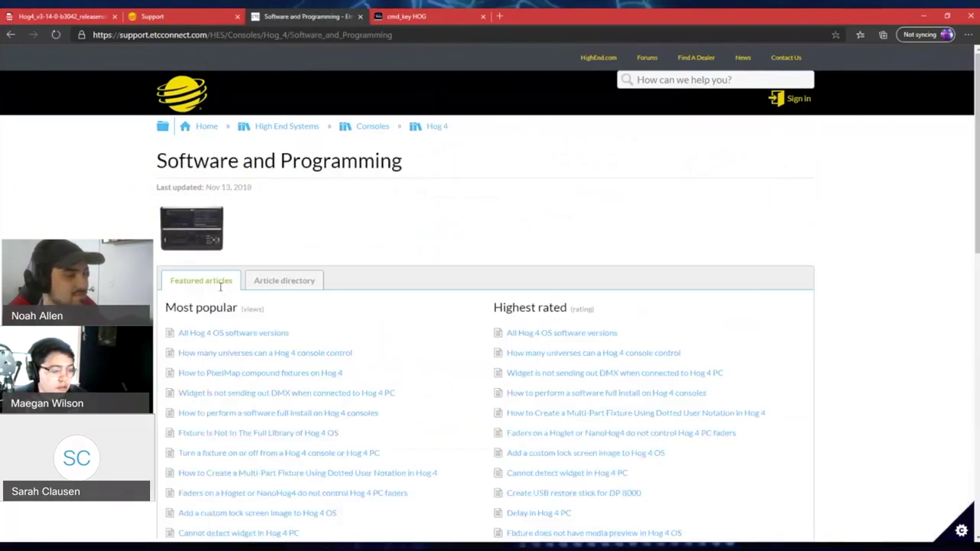
{"action": "left_click", "coordinate": [284, 353]}
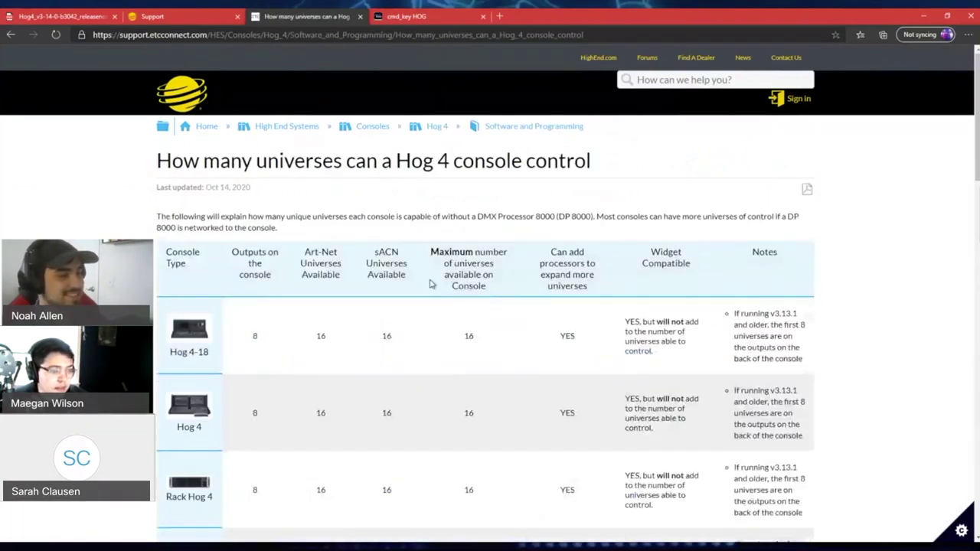
{"action": "scroll", "coordinate": [430, 283], "scroll_direction": "down", "scroll_amount": 5}
{"action": "scroll", "coordinate": [430, 284], "scroll_direction": "down", "scroll_amount": 9}
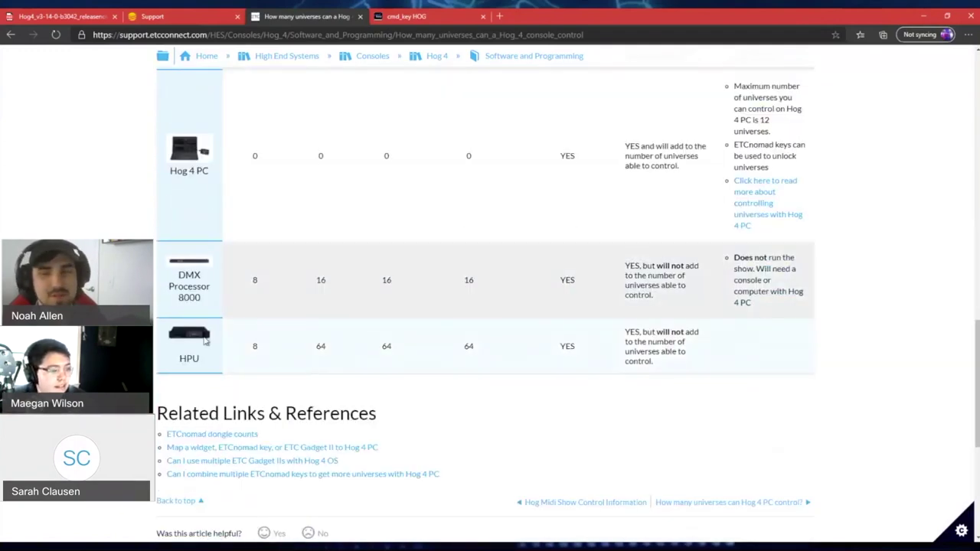
{"action": "scroll", "coordinate": [503, 345], "scroll_direction": "up", "scroll_amount": 15}
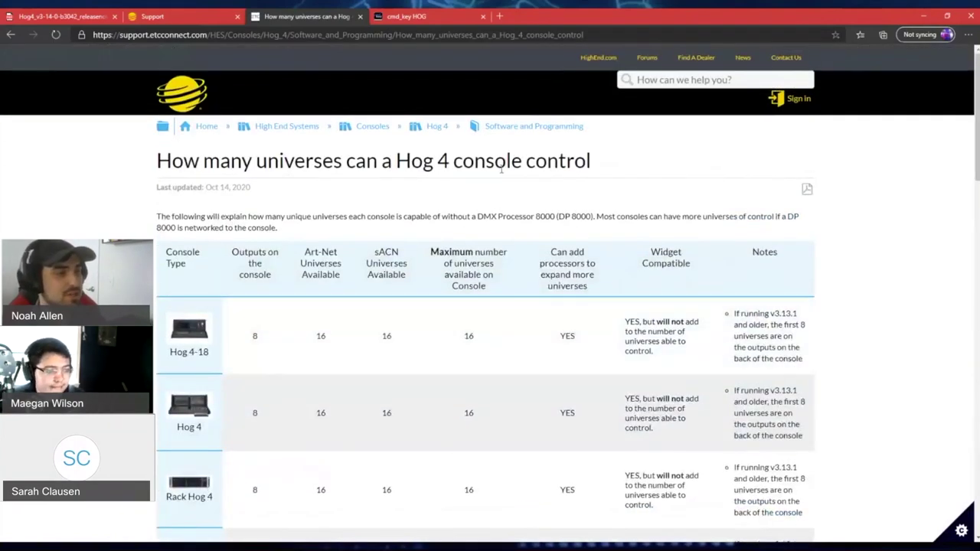
{"action": "left_click", "coordinate": [446, 127]}
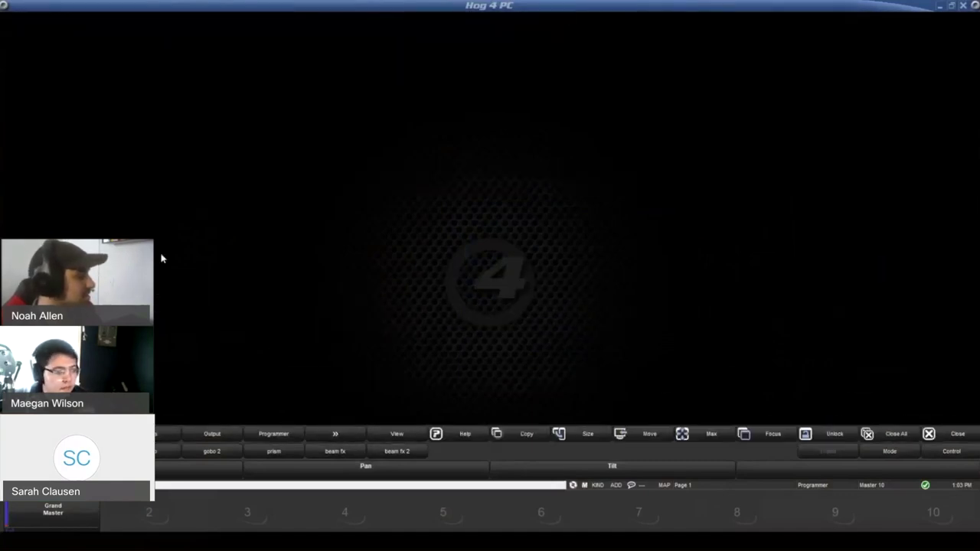
Enable External Monitor 1 in the Control Panel's display settings, apply the change and close the Control Panel.
{"action": "left_click", "coordinate": [420, 257]}
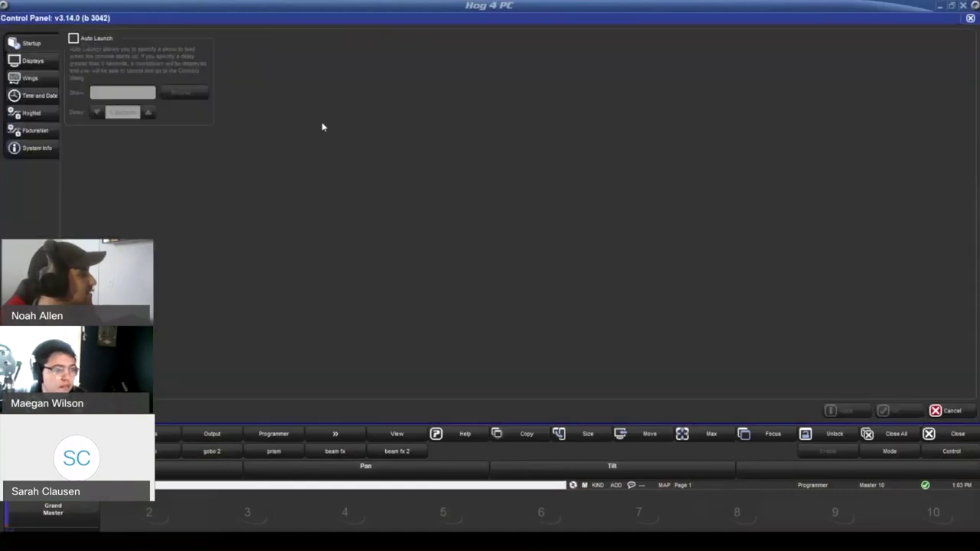
{"action": "left_click", "coordinate": [27, 60]}
{"action": "left_click", "coordinate": [615, 109]}
{"action": "left_click", "coordinate": [591, 135]}
{"action": "left_click", "coordinate": [842, 411]}
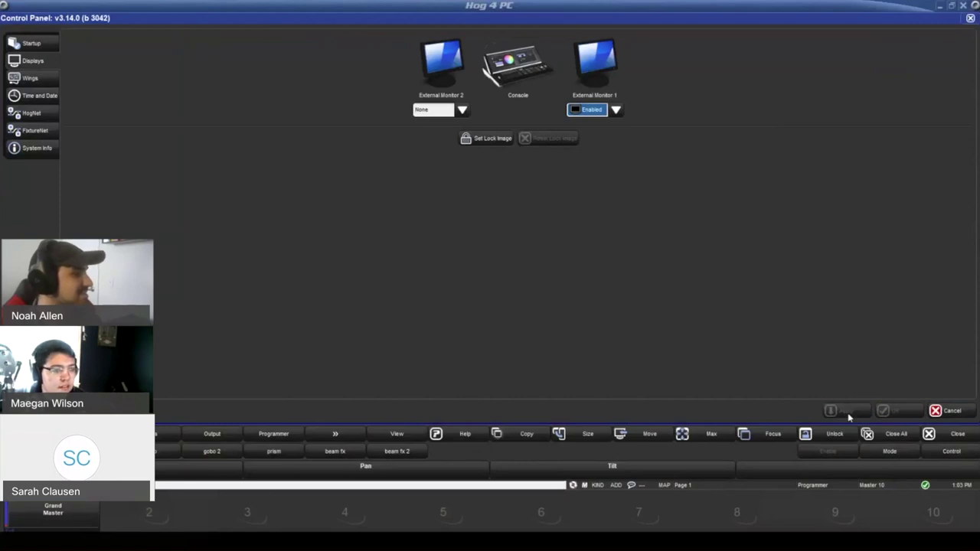
{"action": "left_click", "coordinate": [970, 18]}
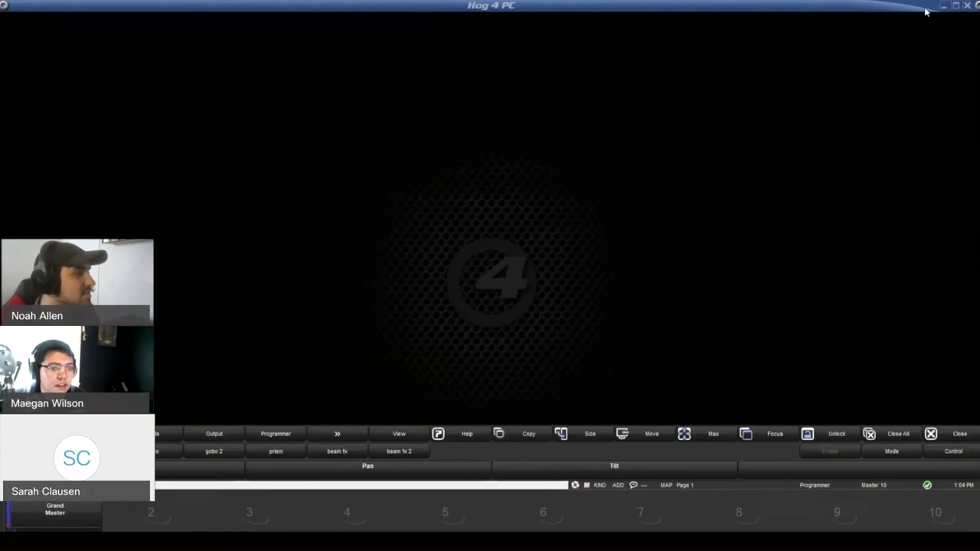
Shrink the Hog 4 PC window, move the main toolbar onto External Monitor 1 and reposition the Hog 4 PC window.
{"action": "left_click", "coordinate": [951, 6]}
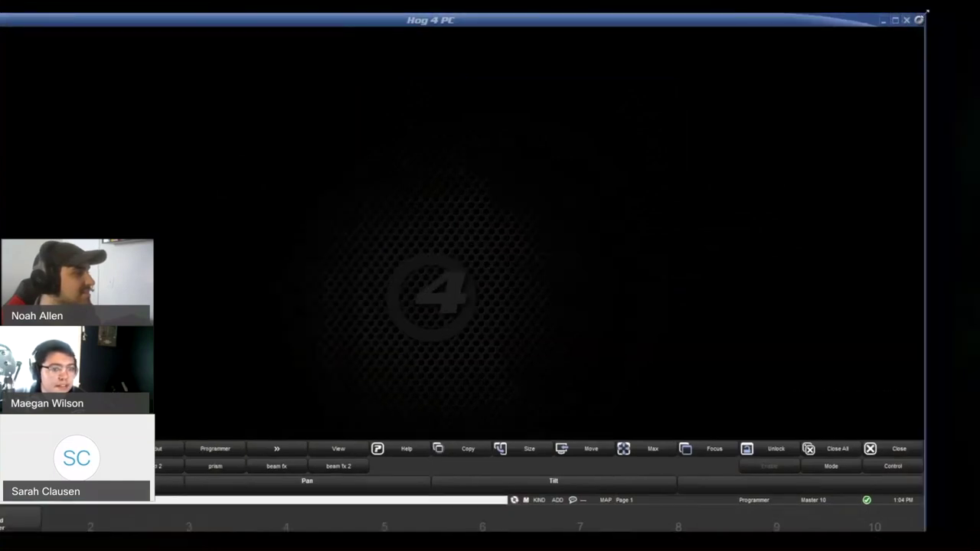
{"action": "left_click_drag", "start_coordinate": [924, 11], "coordinate": [542, 102]}
{"action": "left_click_drag", "start_coordinate": [483, 127], "coordinate": [696, 136]}
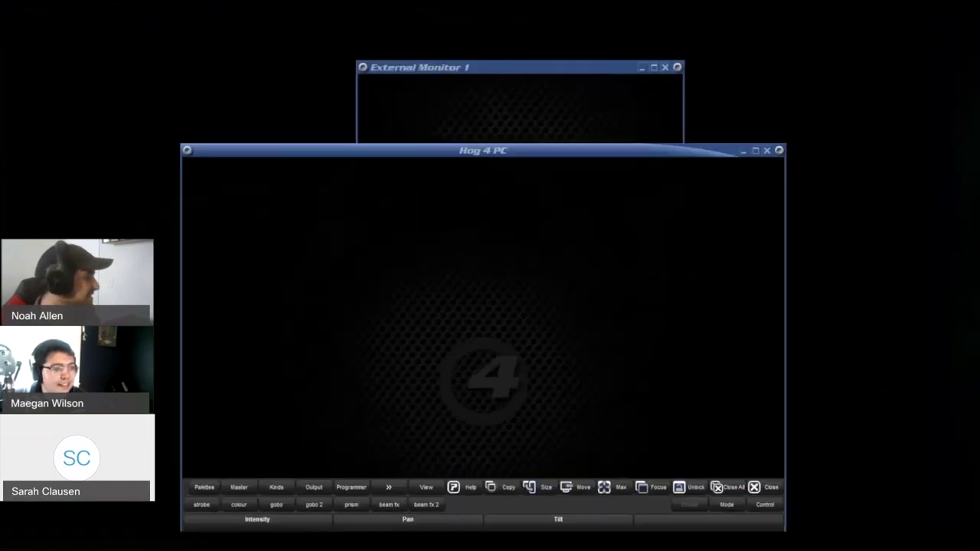
{"action": "left_click_drag", "start_coordinate": [188, 490], "coordinate": [394, 70]}
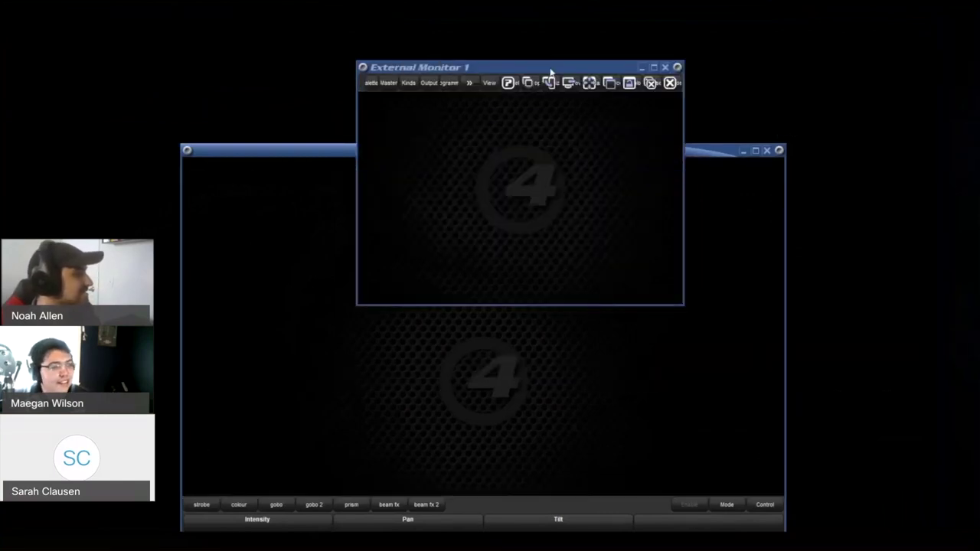
{"action": "left_click_drag", "start_coordinate": [280, 151], "coordinate": [253, 51]}
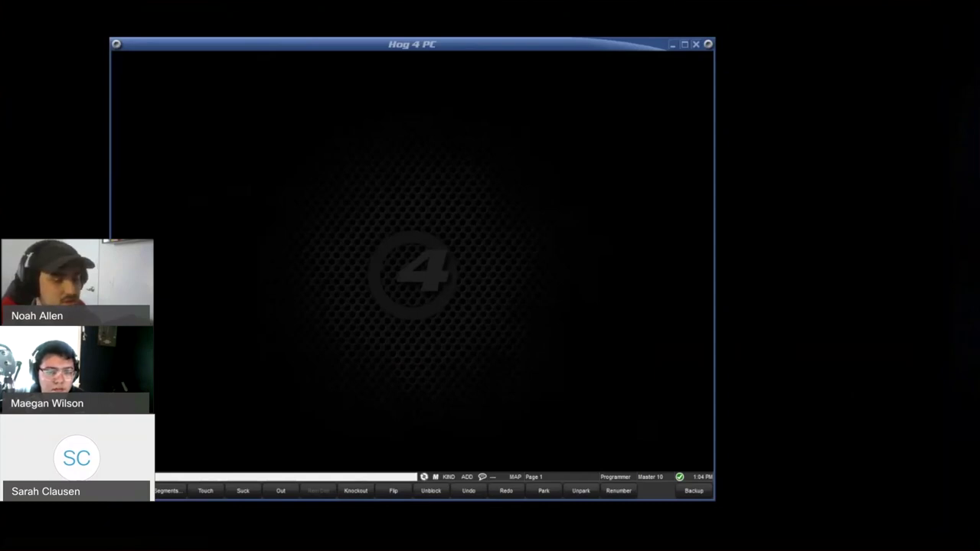
{"action": "key", "text": "alt+Tab"}
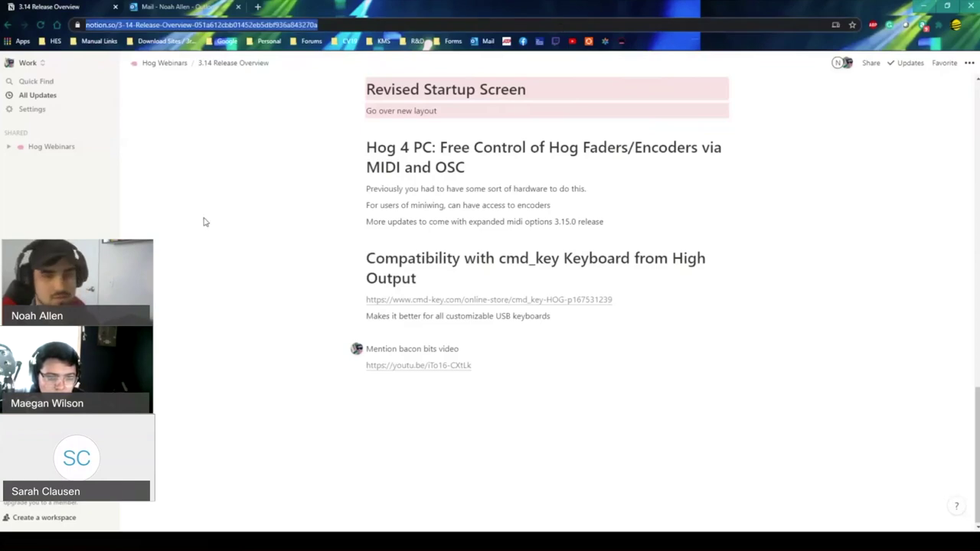
{"action": "left_click", "coordinate": [67, 527]}
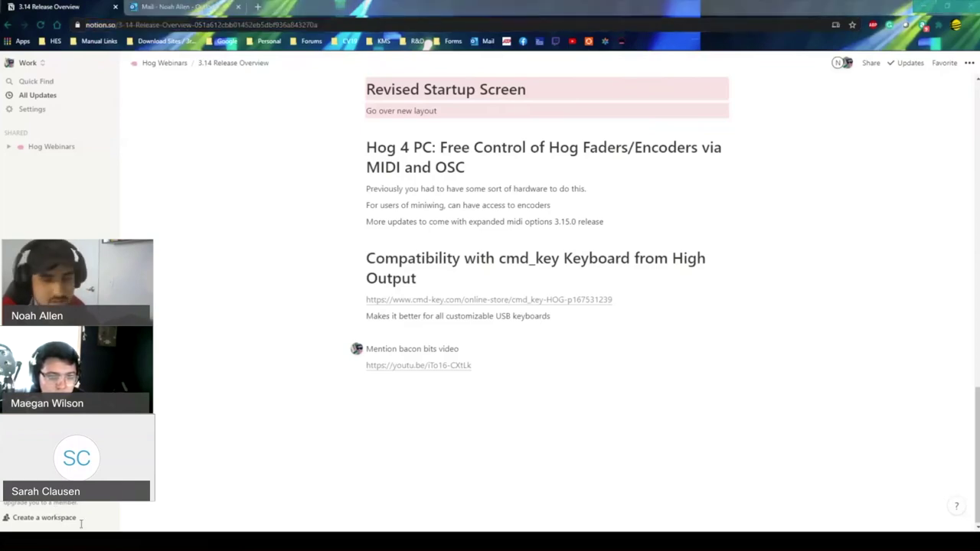
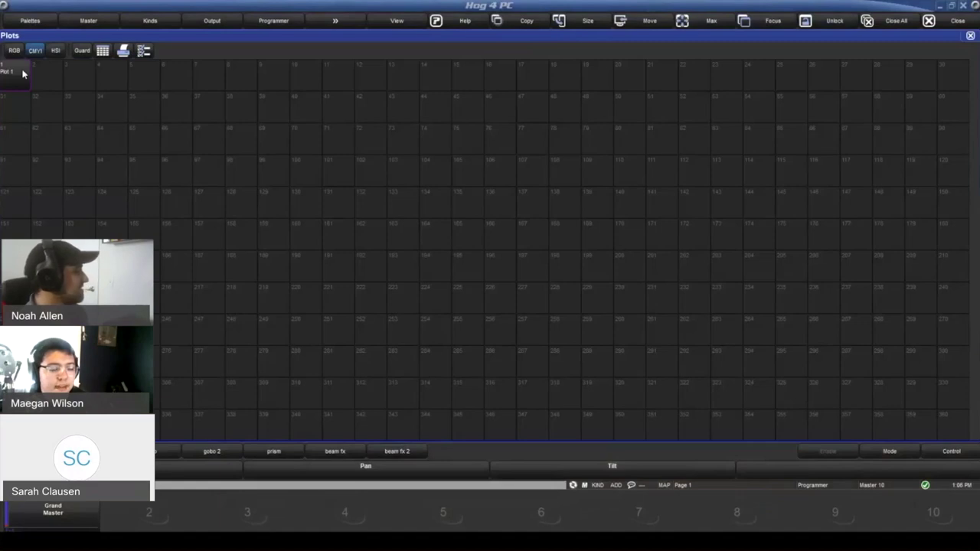
Open Plot 1, clear the fixture selection and draw a rectangle about 436 wide and 150 high across the upper part of the plot.
{"action": "double_click", "coordinate": [447, 36]}
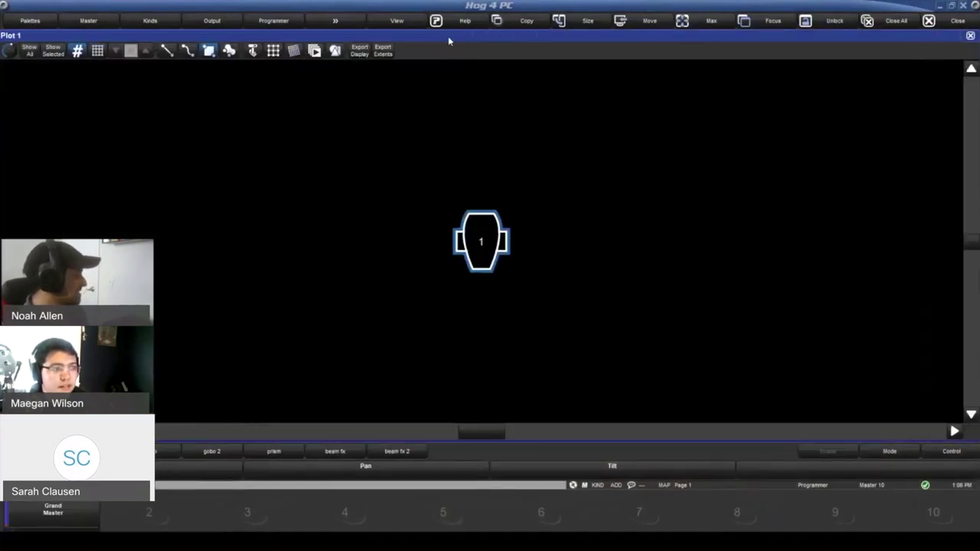
{"action": "key", "text": "shift+BackSpace"}
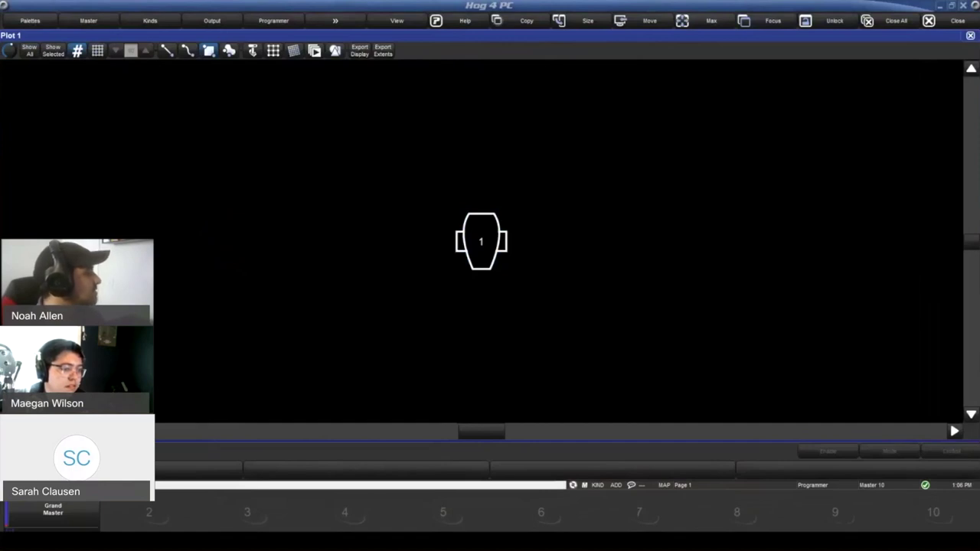
{"action": "left_click", "coordinate": [335, 49]}
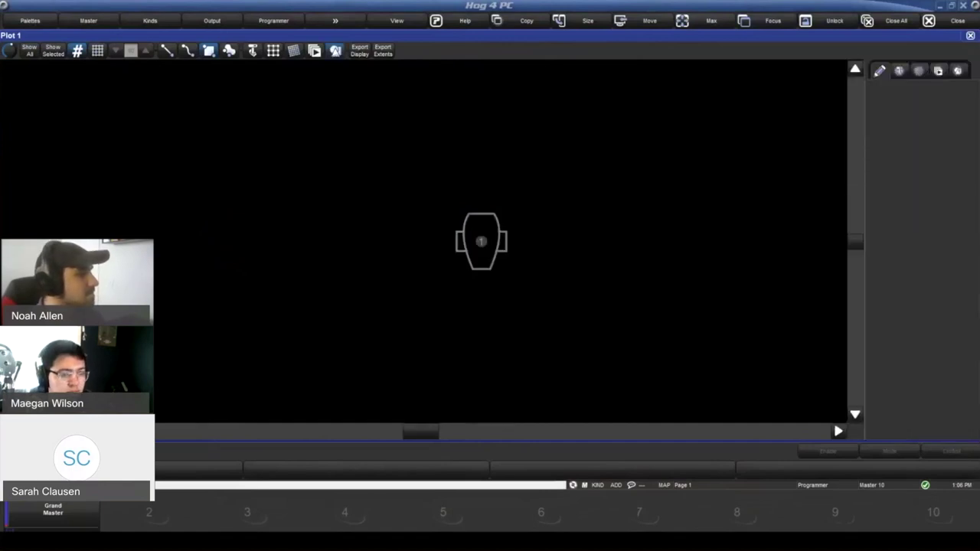
{"action": "left_click_drag", "start_coordinate": [259, 99], "coordinate": [671, 238]}
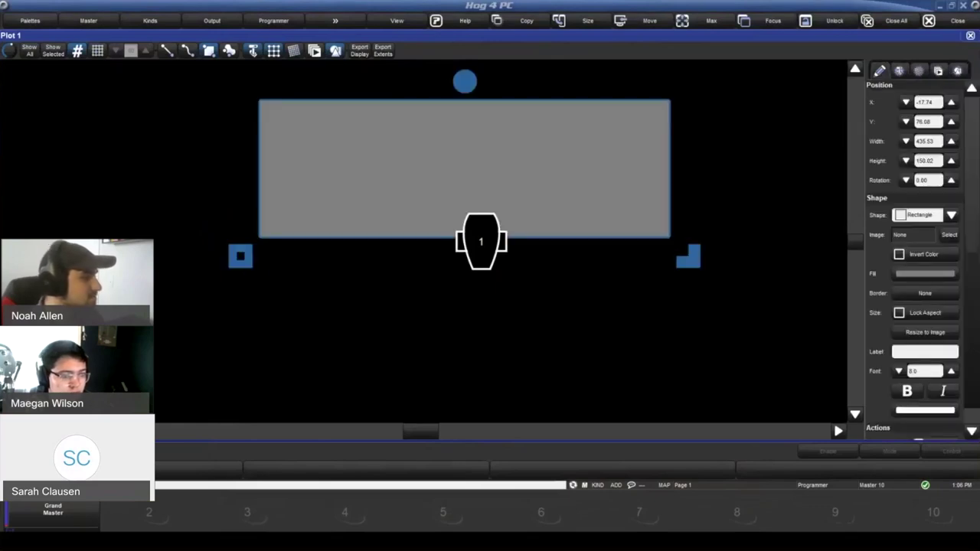
Import 3D_donut_mesh_net-ring_tilted_angle.png from the Thumbnail Library's Gobo folder and assign it as the rectangle's image.
{"action": "scroll", "coordinate": [886, 266], "scroll_direction": "down", "scroll_amount": 1}
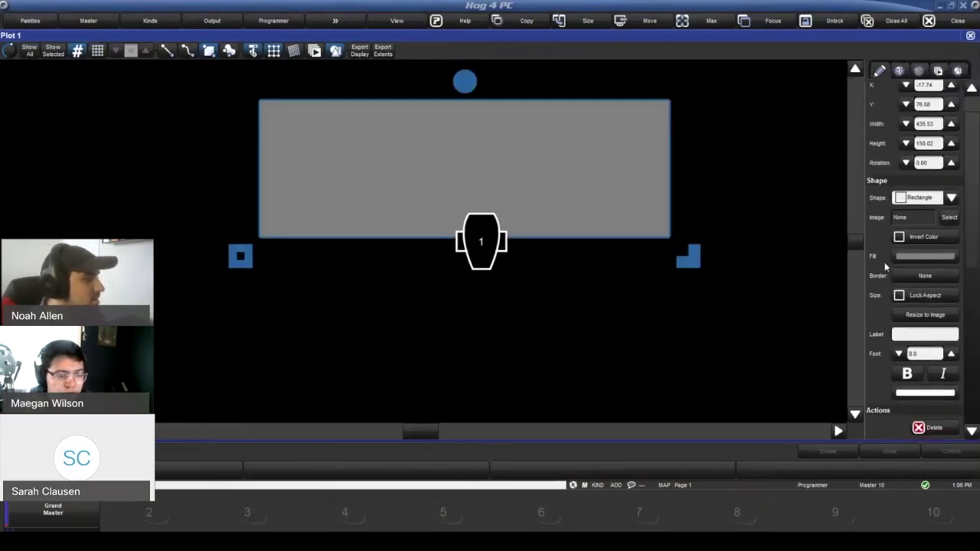
{"action": "left_click", "coordinate": [950, 218]}
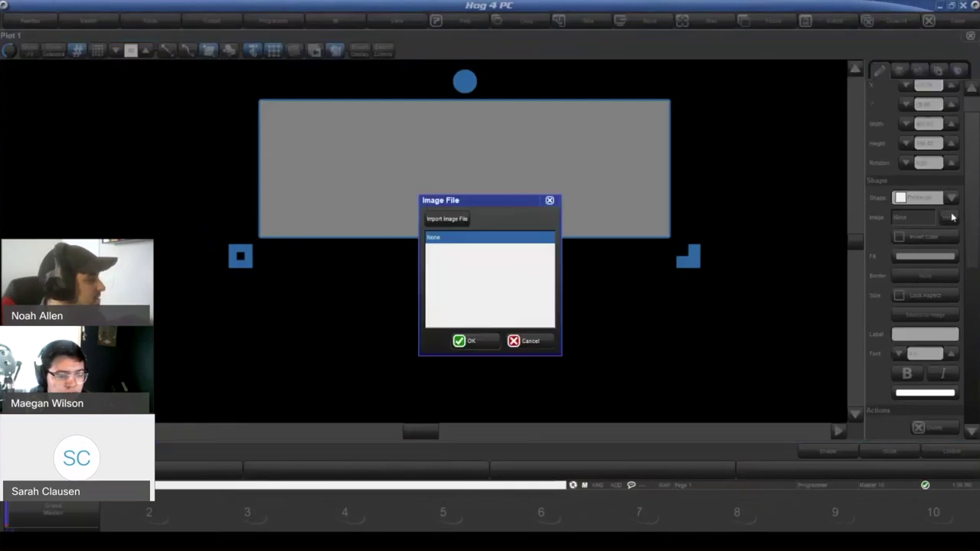
{"action": "left_click", "coordinate": [467, 220]}
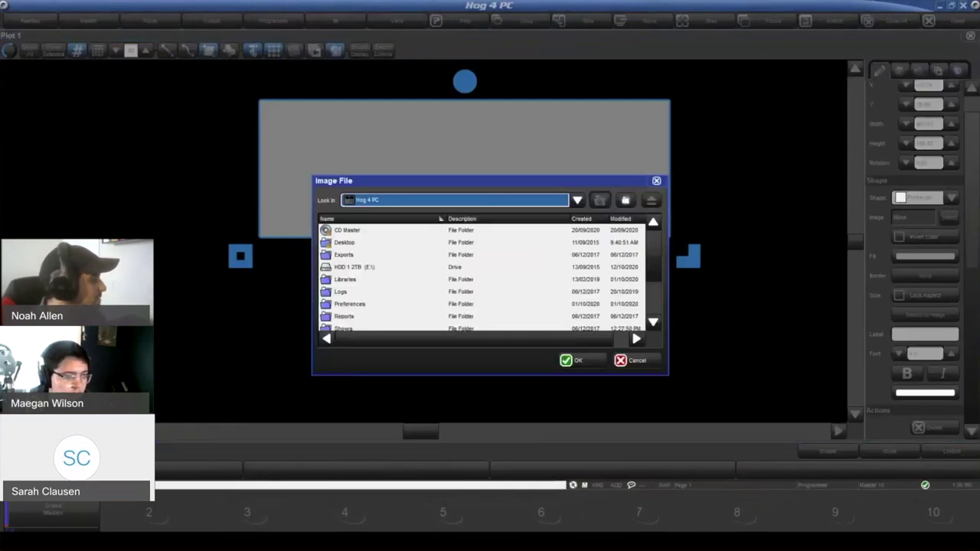
{"action": "scroll", "coordinate": [398, 267], "scroll_direction": "down", "scroll_amount": 2}
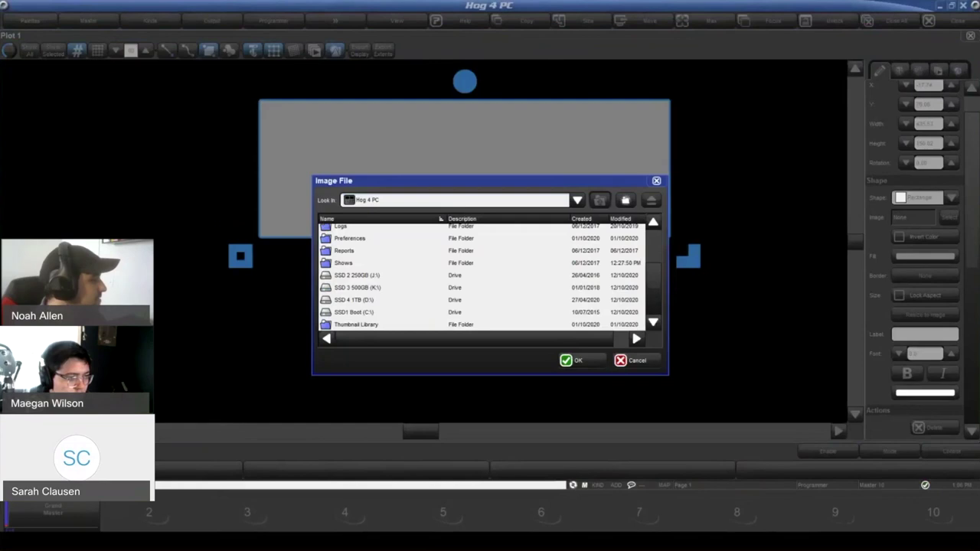
{"action": "double_click", "coordinate": [375, 324]}
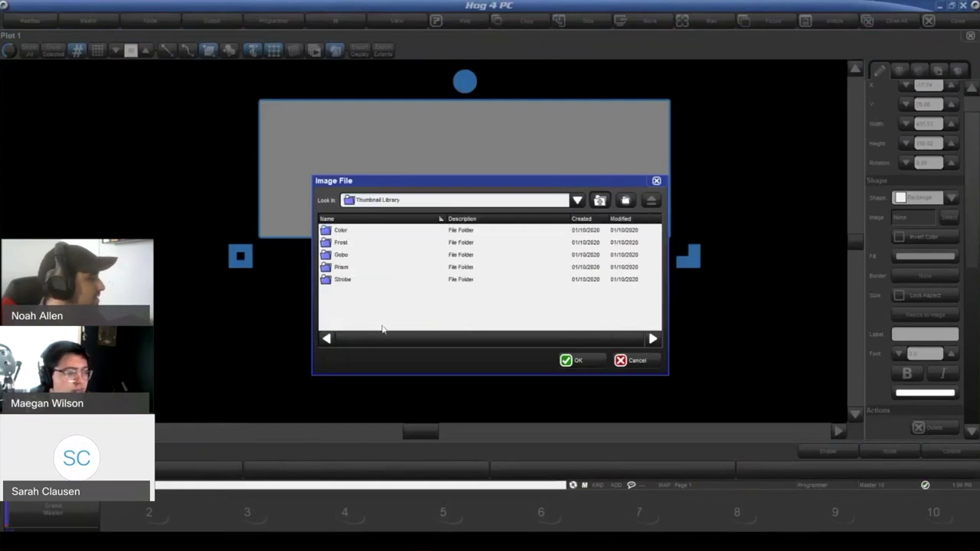
{"action": "double_click", "coordinate": [356, 257]}
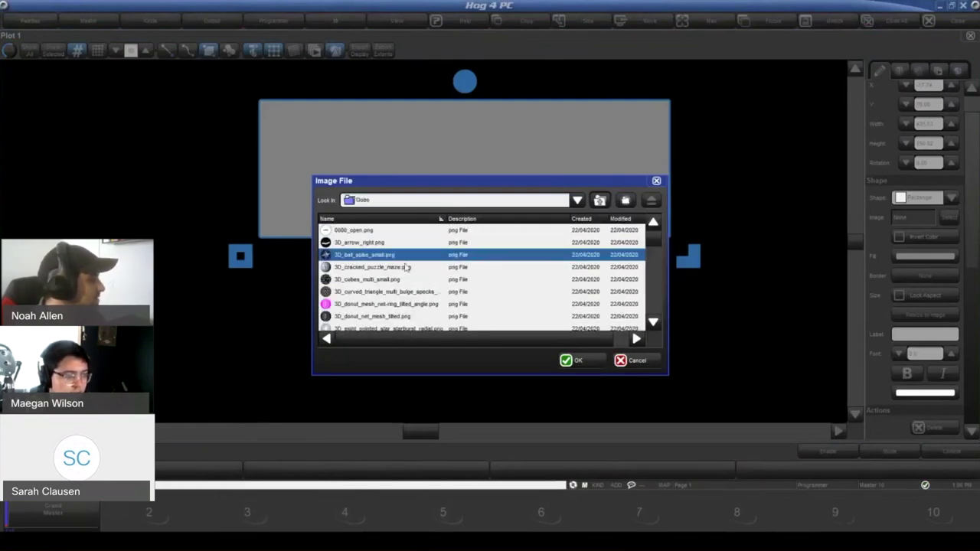
{"action": "scroll", "coordinate": [406, 267], "scroll_direction": "down", "scroll_amount": 2}
{"action": "left_click", "coordinate": [348, 235]}
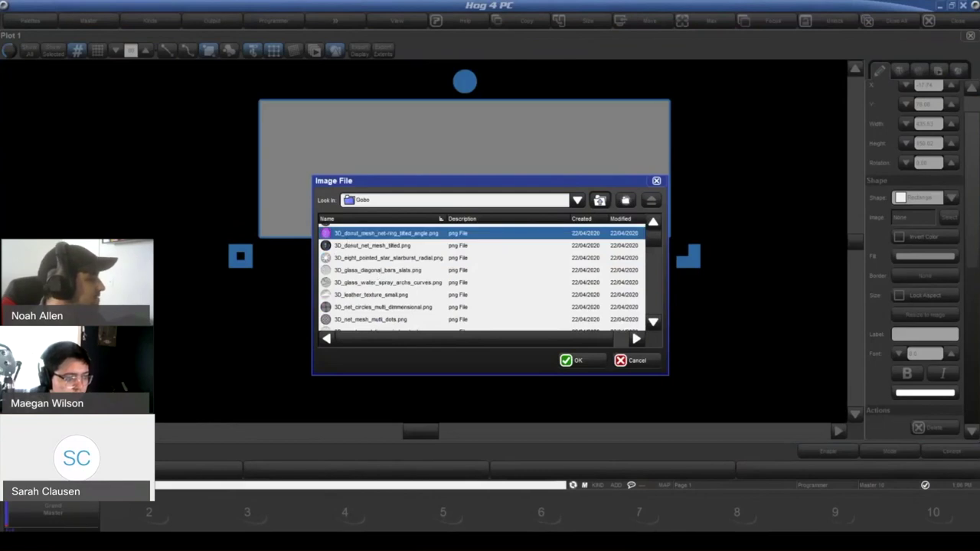
{"action": "left_click", "coordinate": [574, 360]}
{"action": "left_click", "coordinate": [455, 251]}
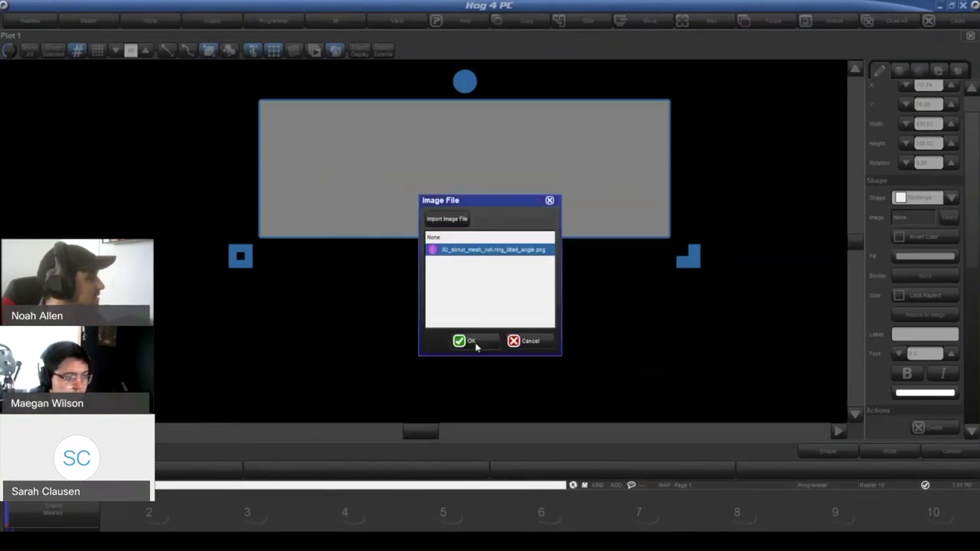
{"action": "left_click", "coordinate": [469, 341]}
Shrink the image rectangle to about 152 by 129 above fixture 1, and clear the fixture selection.
{"action": "left_click_drag", "start_coordinate": [689, 256], "coordinate": [370, 128]}
{"action": "left_click", "coordinate": [458, 247]}
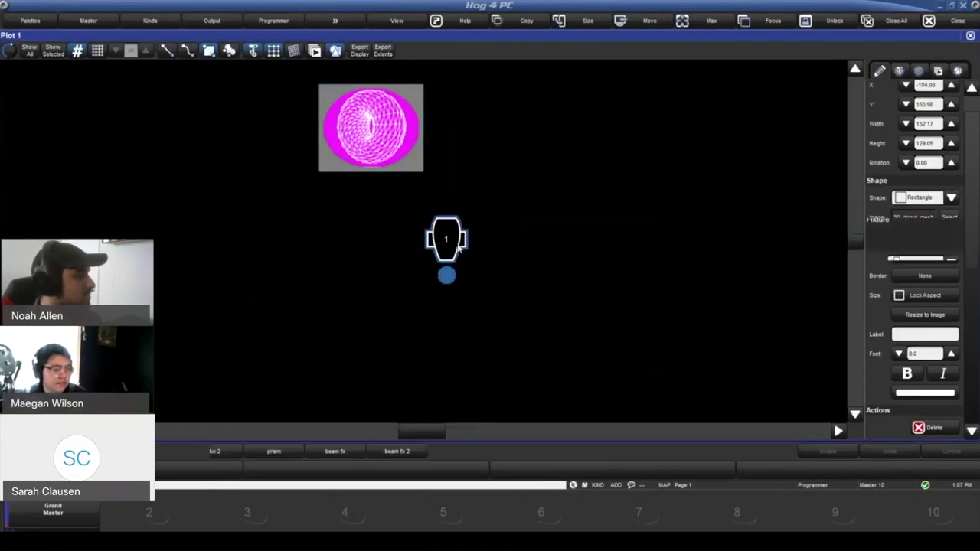
{"action": "mouse_move", "coordinate": [446, 238]}
{"action": "left_mouse_down"}
{"action": "mouse_move", "coordinate": [267, 252]}
{"action": "mouse_move", "coordinate": [438, 230]}
{"action": "left_mouse_up"}
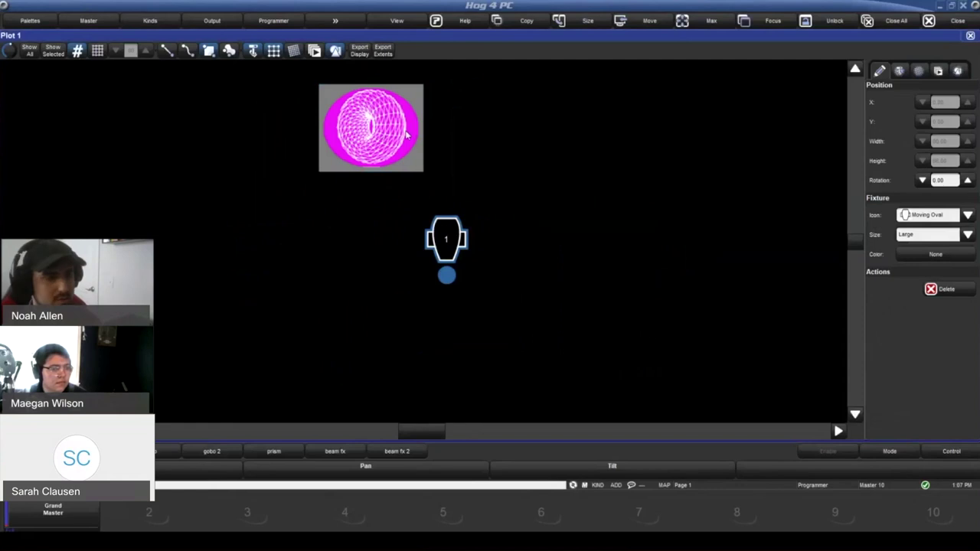
{"action": "left_click", "coordinate": [599, 149]}
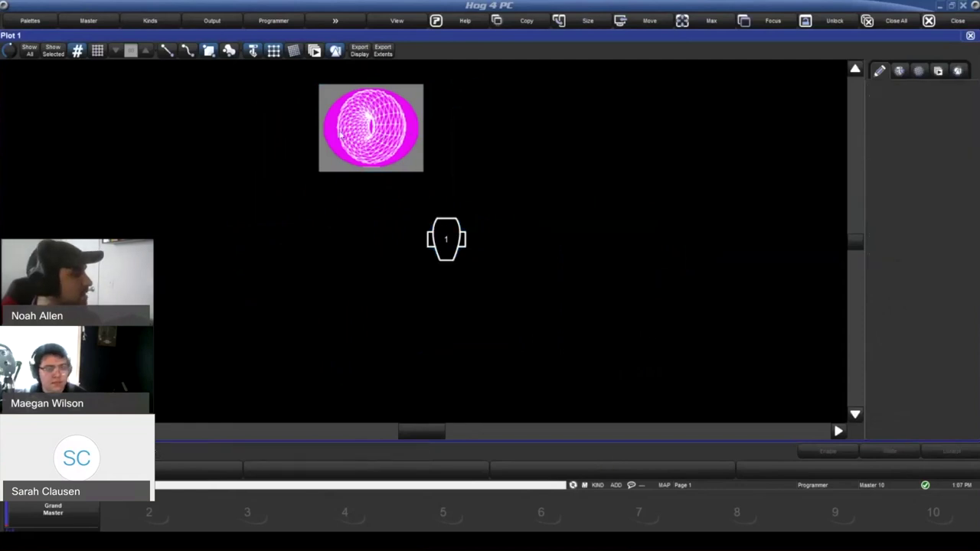
Select fixture 1 by its number and try to select the donut image shape on the plot.
{"action": "key", "text": "1"}
{"action": "key", "text": "Return"}
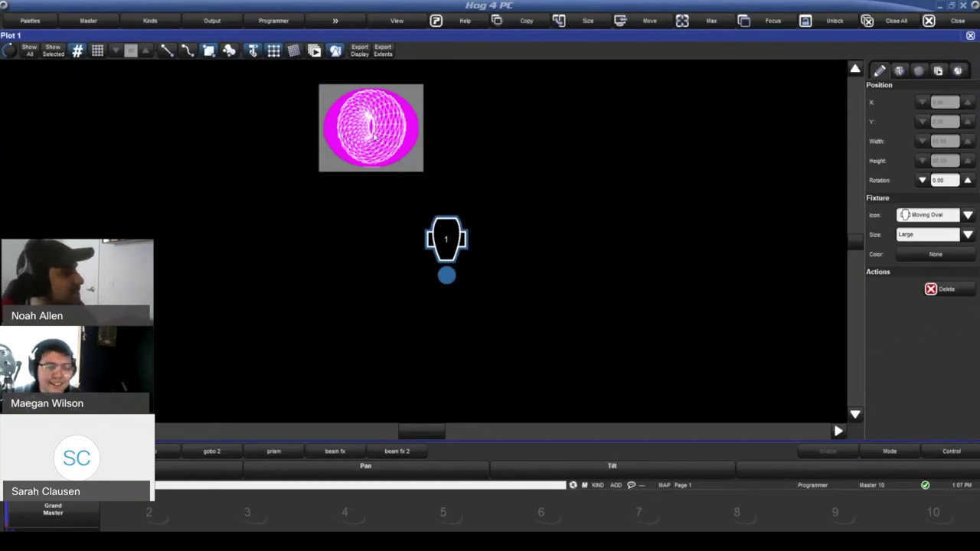
{"action": "left_click", "coordinate": [373, 137]}
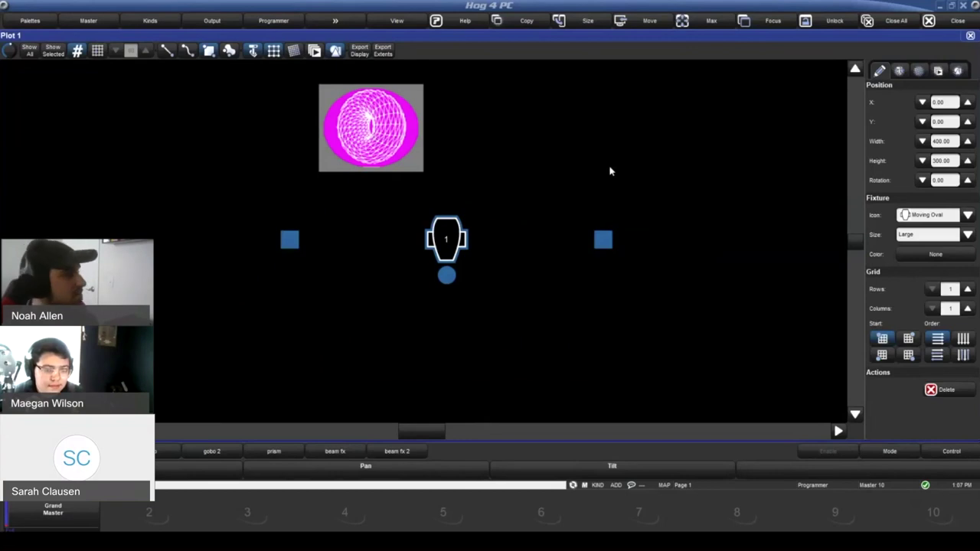
Deselect fixture 1 and draw a second rectangle about 186 wide and 171 high beside the donut image.
{"action": "scroll", "coordinate": [549, 160], "scroll_direction": "down", "scroll_amount": 4}
{"action": "scroll", "coordinate": [547, 158], "scroll_direction": "up", "scroll_amount": 1}
{"action": "scroll", "coordinate": [614, 205], "scroll_direction": "up", "scroll_amount": 2}
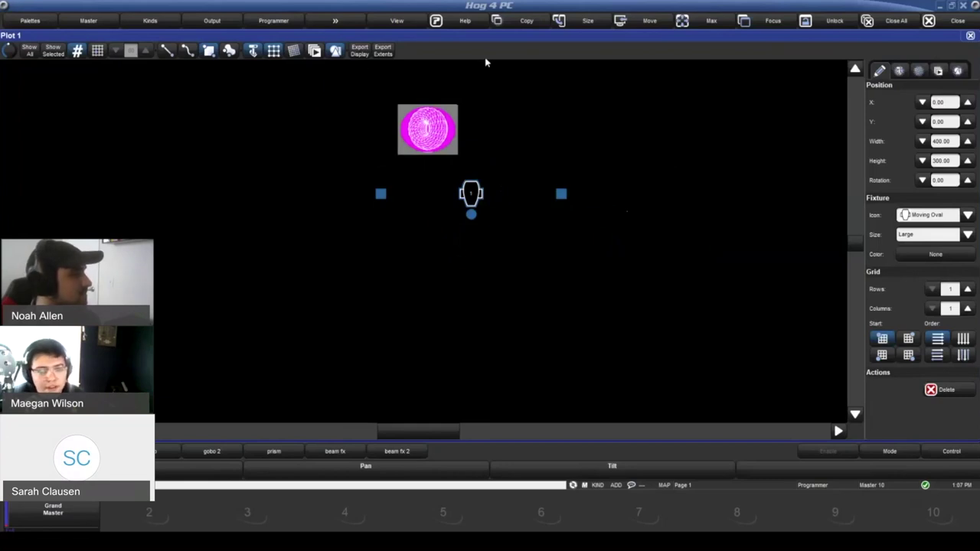
{"action": "left_click", "coordinate": [957, 71]}
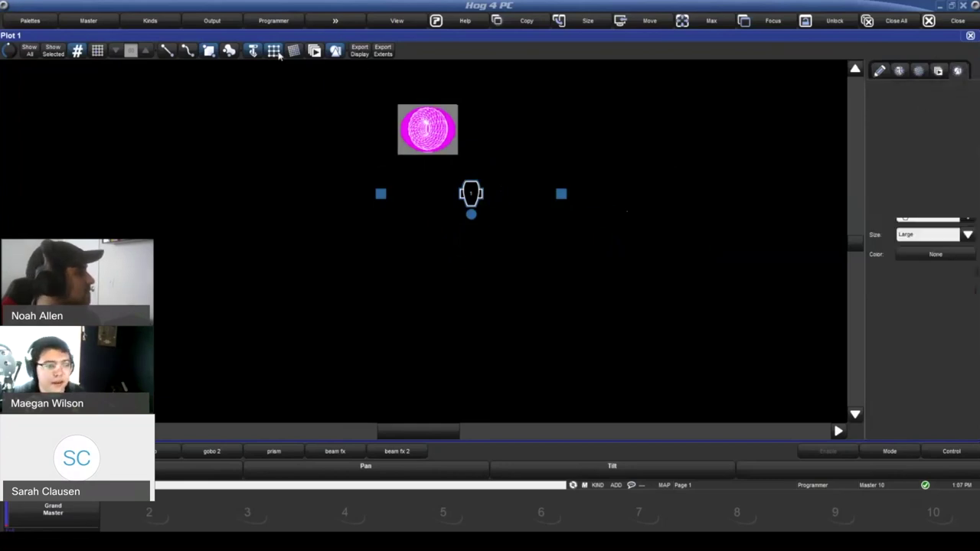
{"action": "key", "text": "Escape"}
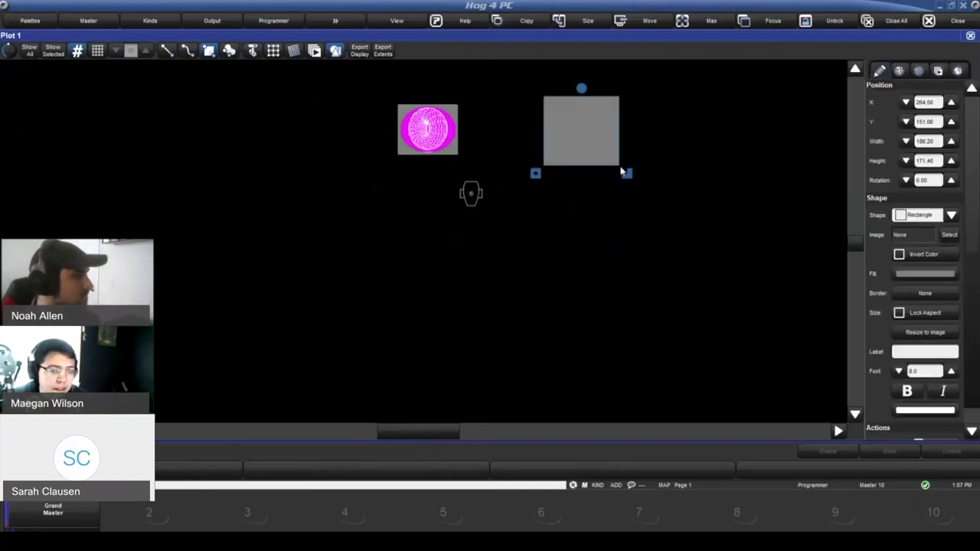
Import 0001_threeface.png from the Thumbnail Library's Prism folder and assign it as the second rectangle's image.
{"action": "left_click", "coordinate": [944, 237]}
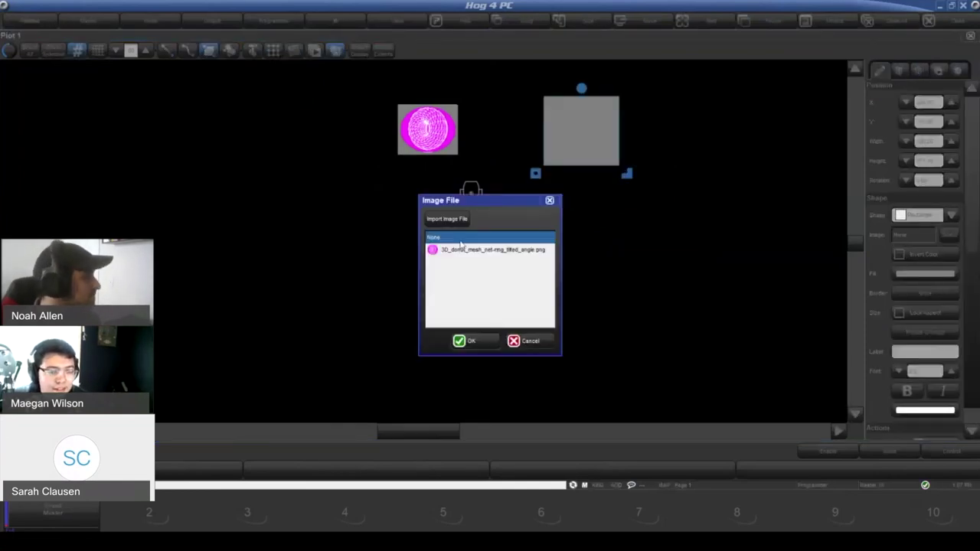
{"action": "left_click", "coordinate": [458, 219]}
{"action": "scroll", "coordinate": [376, 329], "scroll_direction": "down", "scroll_amount": 3}
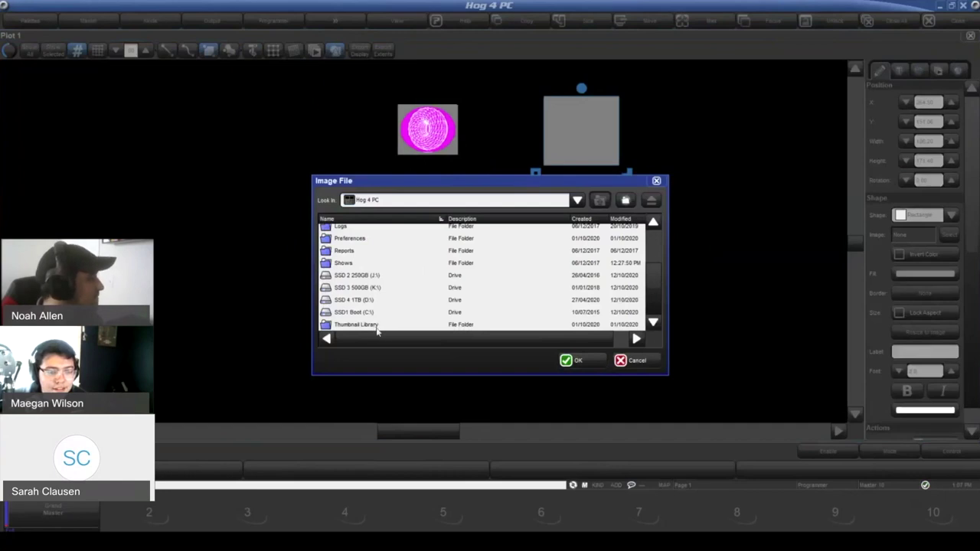
{"action": "double_click", "coordinate": [377, 328]}
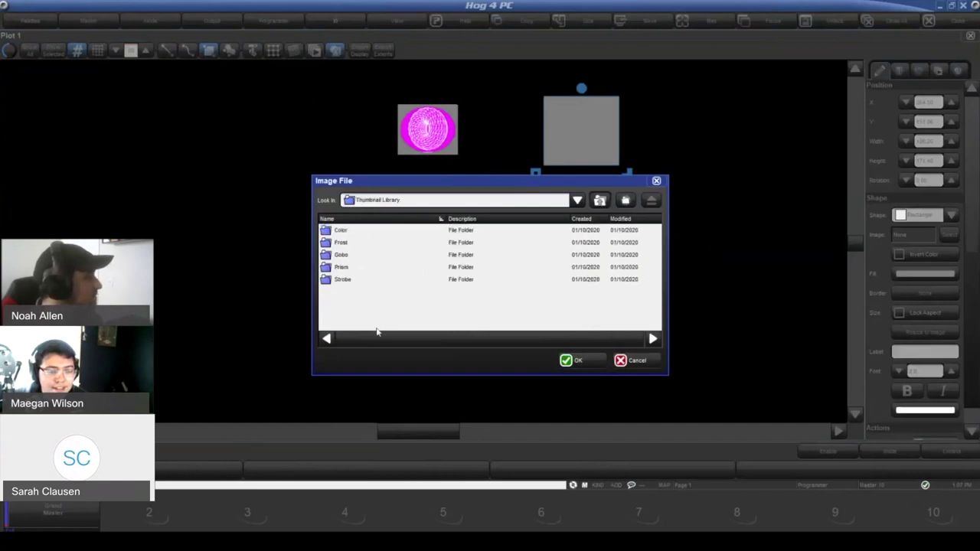
{"action": "double_click", "coordinate": [344, 267]}
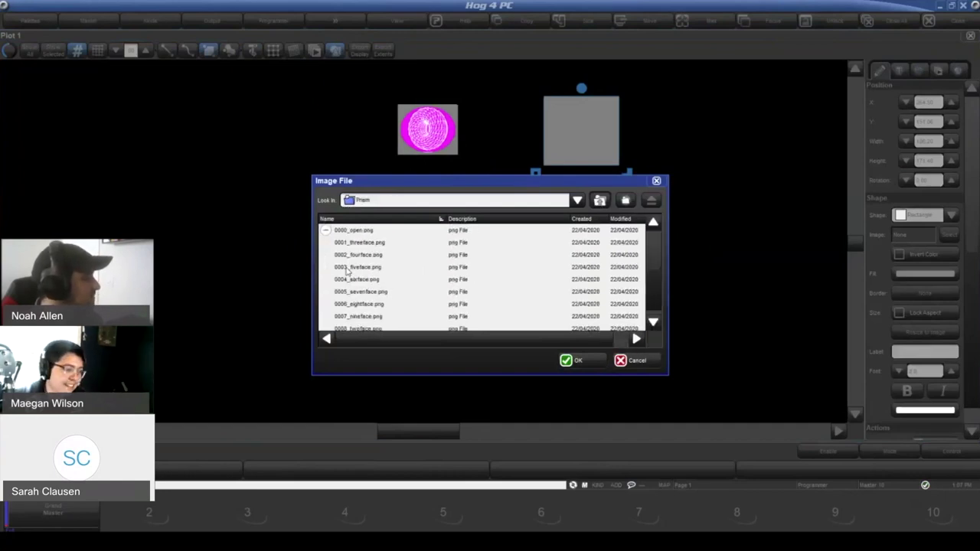
{"action": "left_click", "coordinate": [361, 243]}
{"action": "left_click", "coordinate": [572, 359]}
{"action": "left_click", "coordinate": [467, 261]}
{"action": "left_click", "coordinate": [468, 340]}
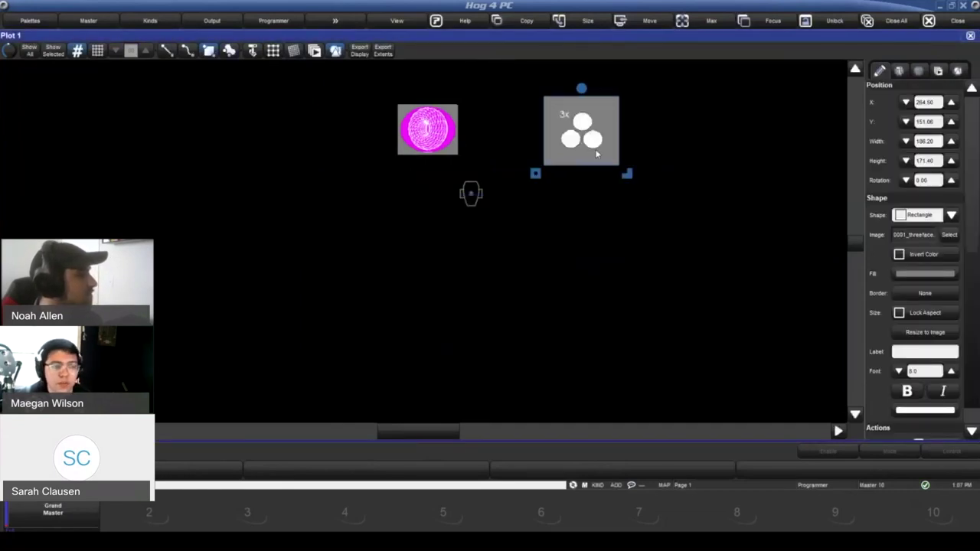
Resize the three-face prism image shape, setting its height and width to 100 each.
{"action": "left_click_drag", "start_coordinate": [627, 181], "coordinate": [607, 175]}
{"action": "left_click", "coordinate": [906, 160]}
{"action": "type", "text": "100"}
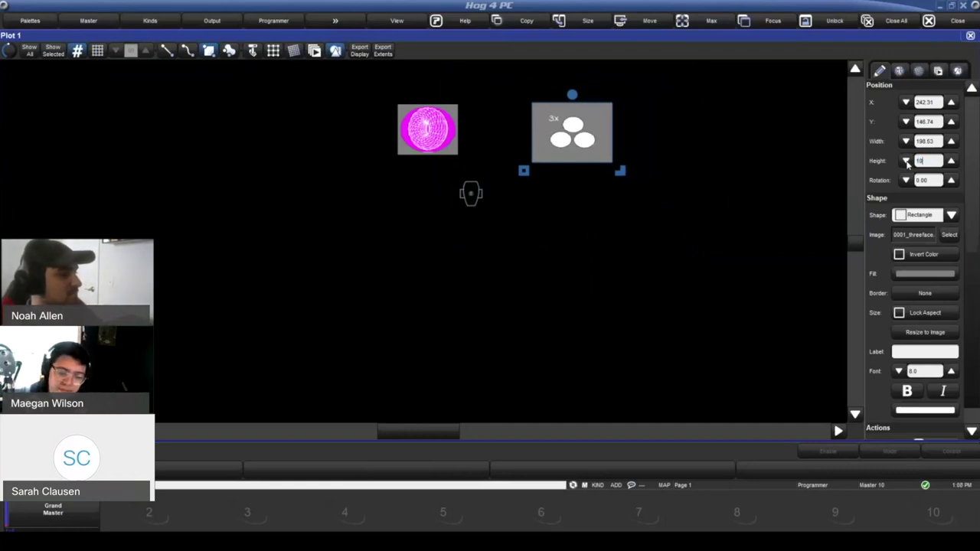
{"action": "key", "text": "Return"}
{"action": "left_click", "coordinate": [912, 143]}
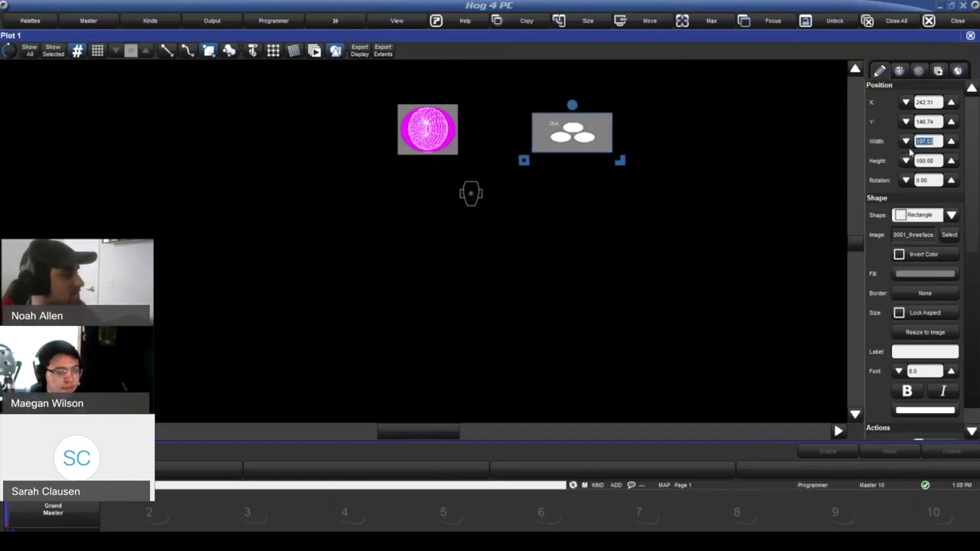
{"action": "type", "text": "100"}
{"action": "key", "text": "Return"}
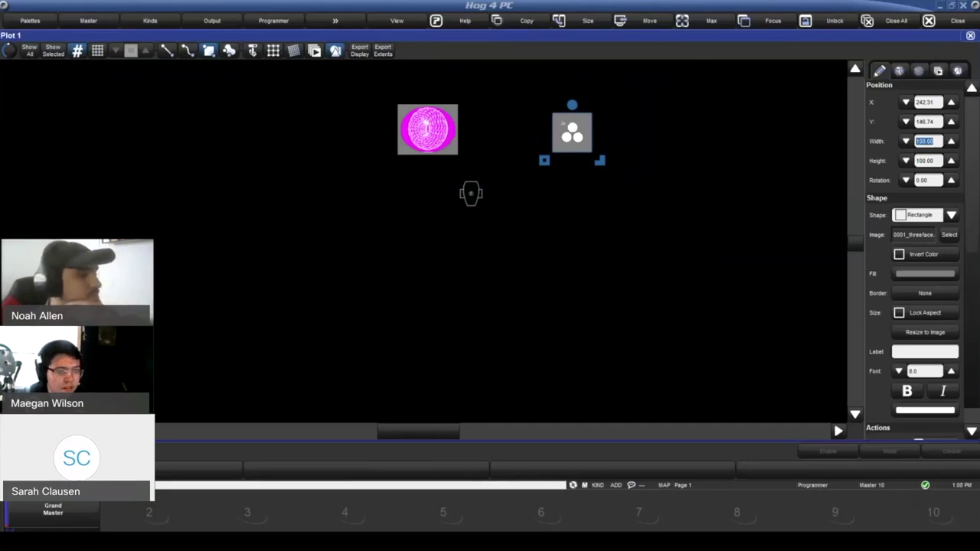